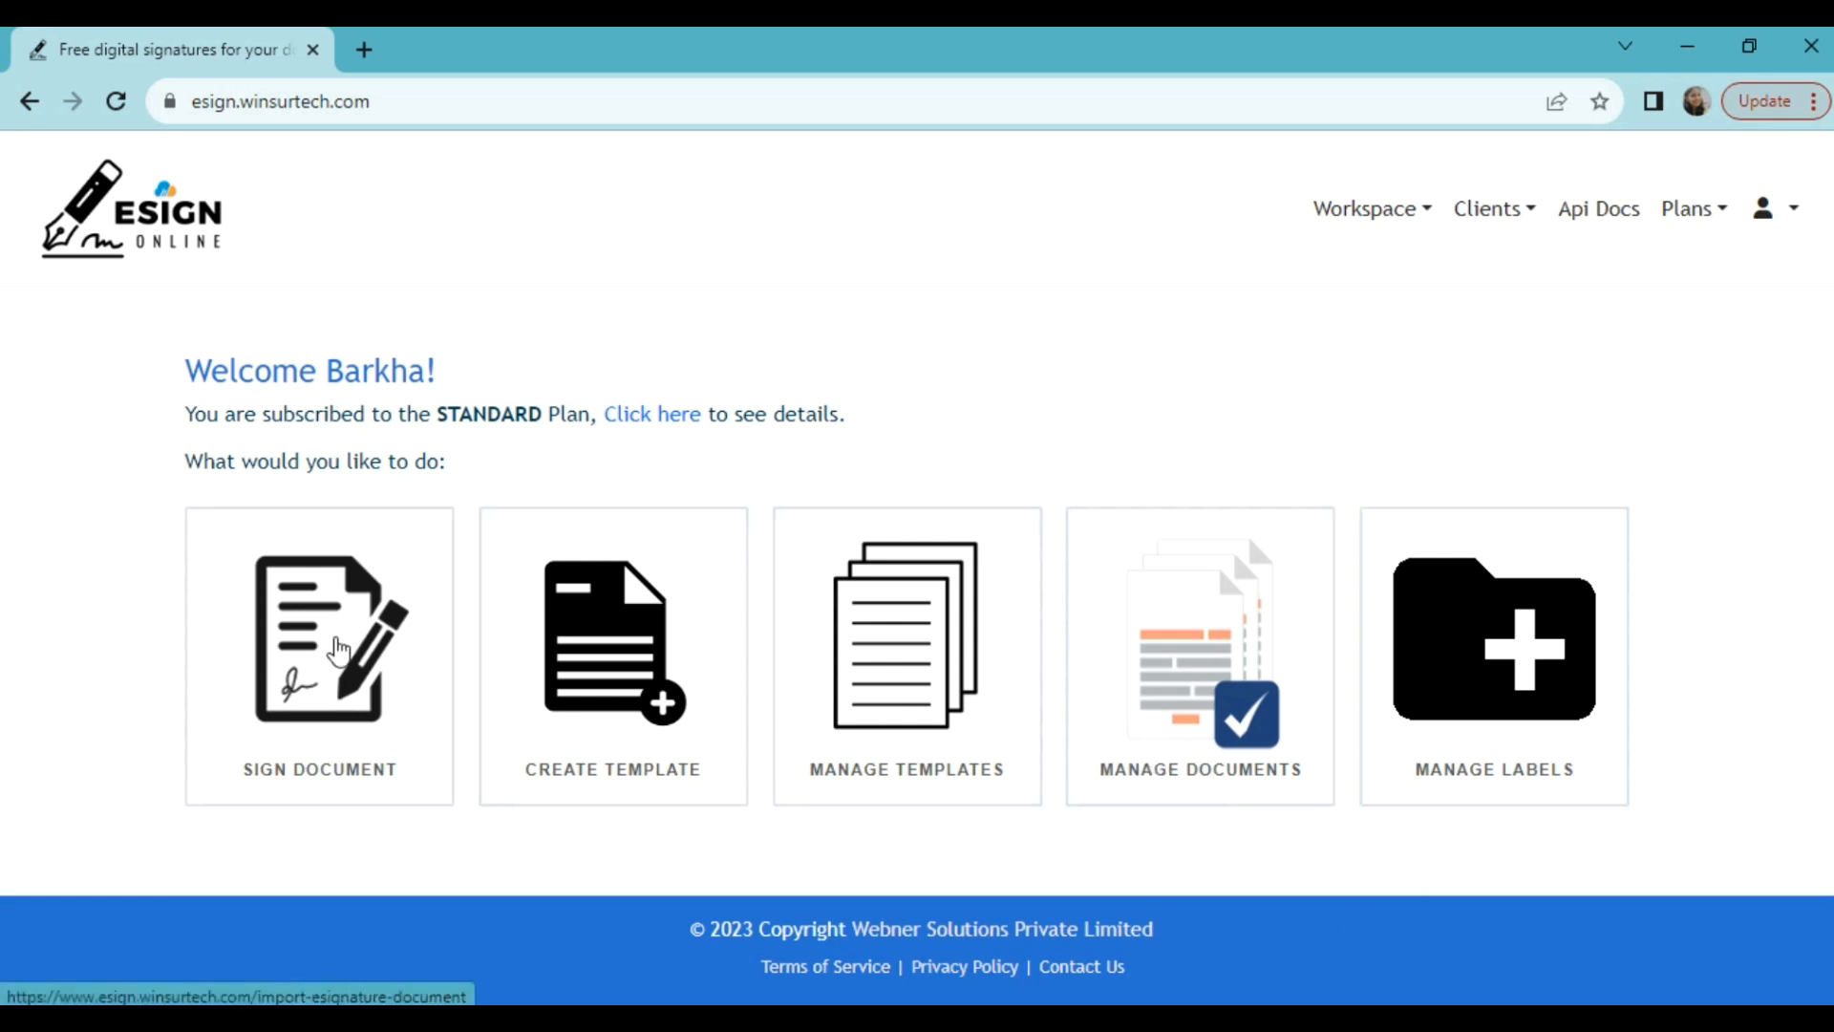
Step: Start signing a new document by uploading Sample Document.pdf from Downloads
{"action": "left_click", "coordinate": [370, 674]}
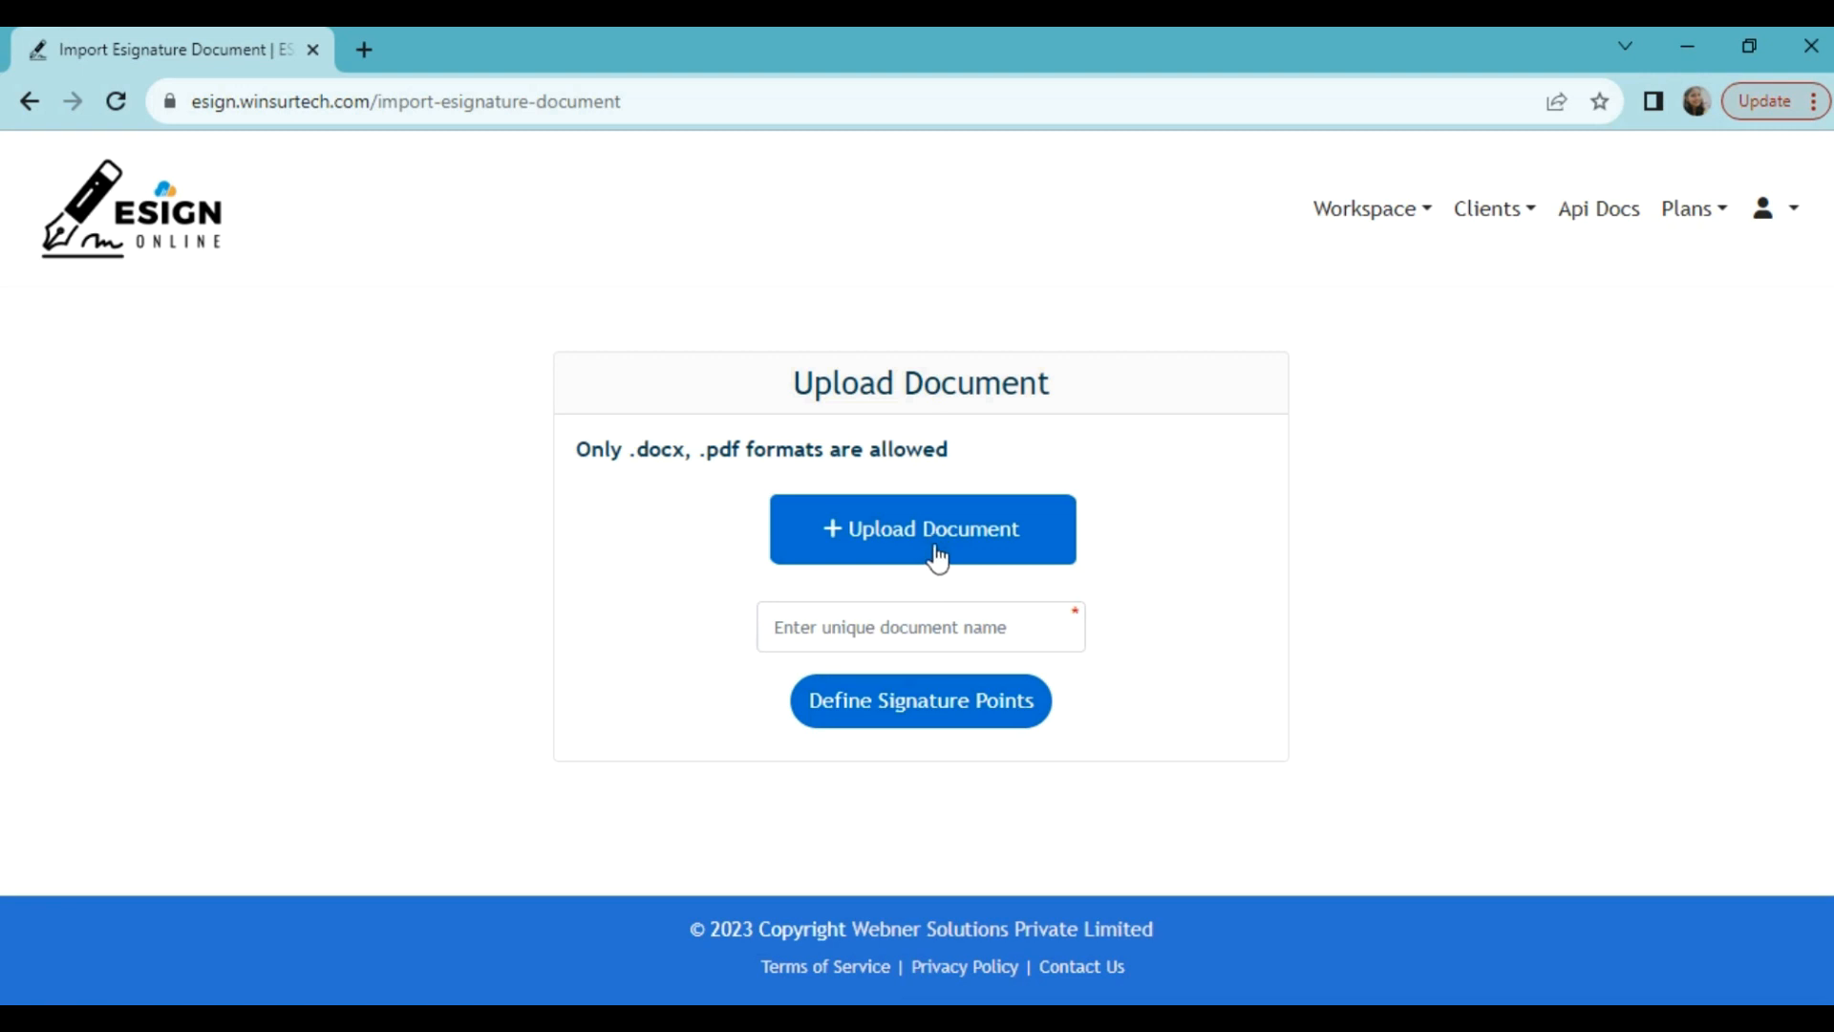
{"action": "left_click", "coordinate": [937, 557]}
{"action": "left_click", "coordinate": [456, 264]}
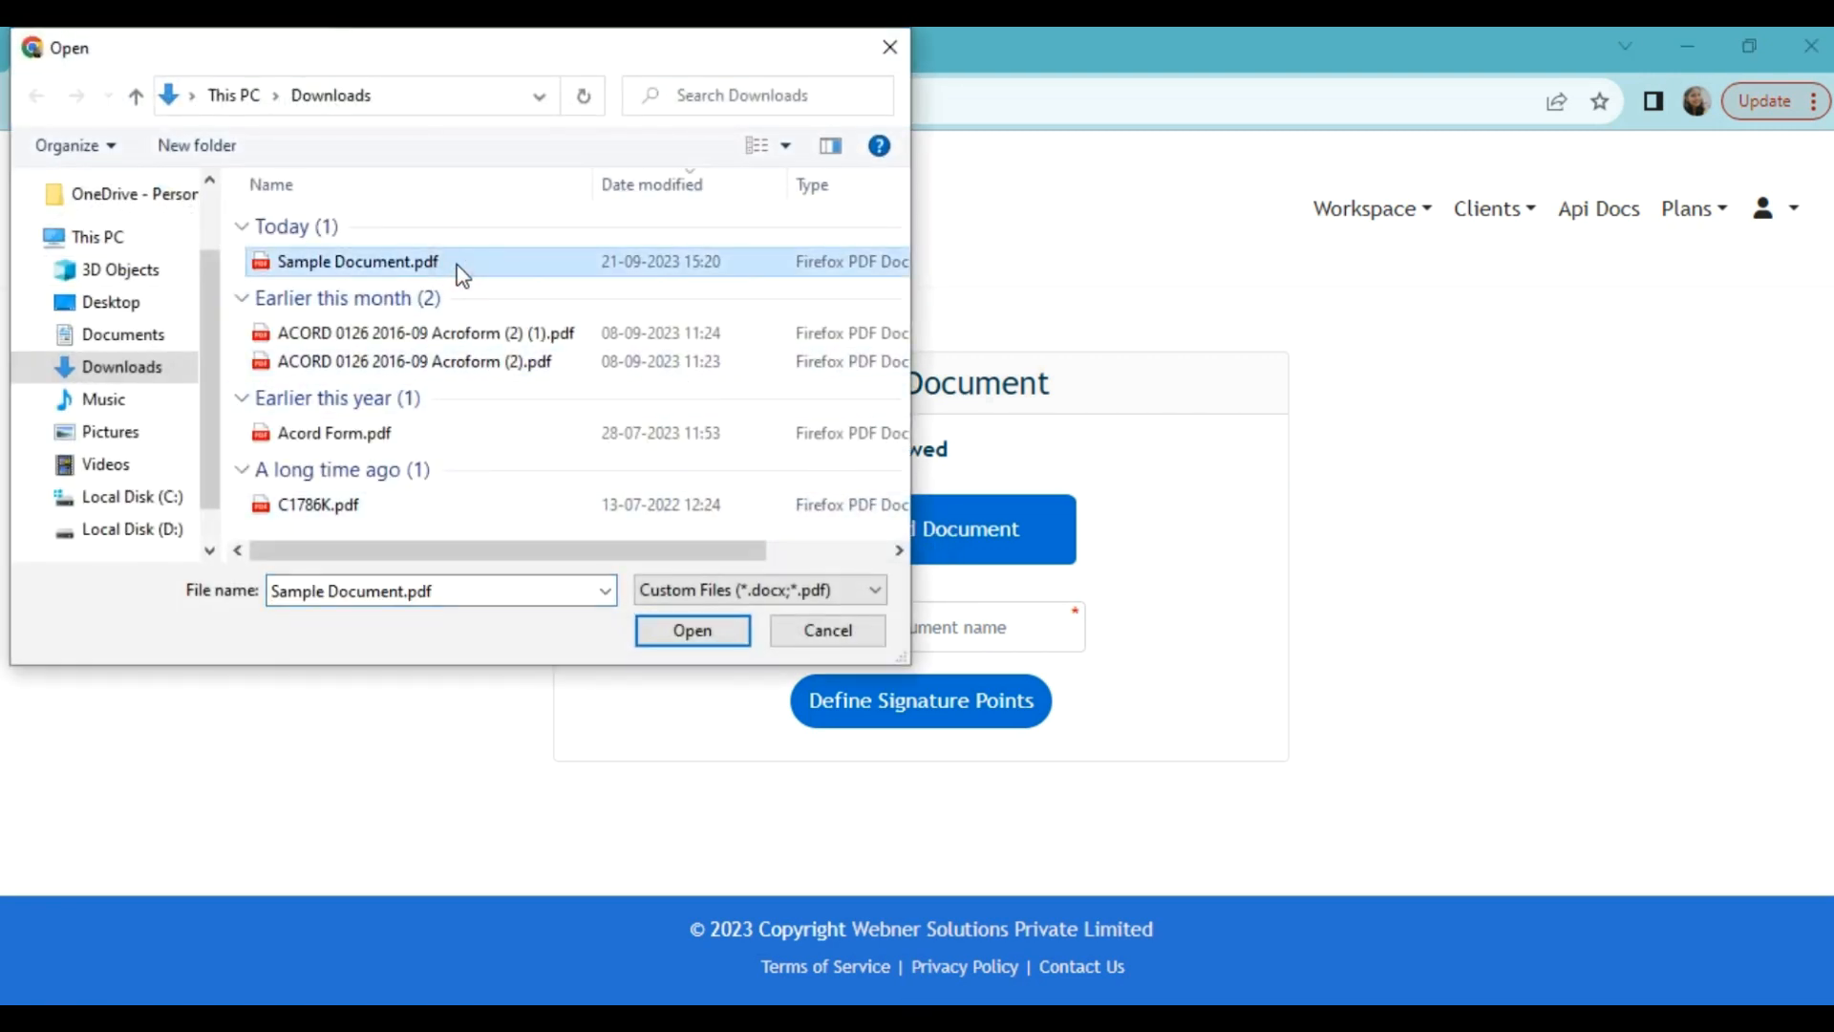
{"action": "left_click", "coordinate": [705, 634]}
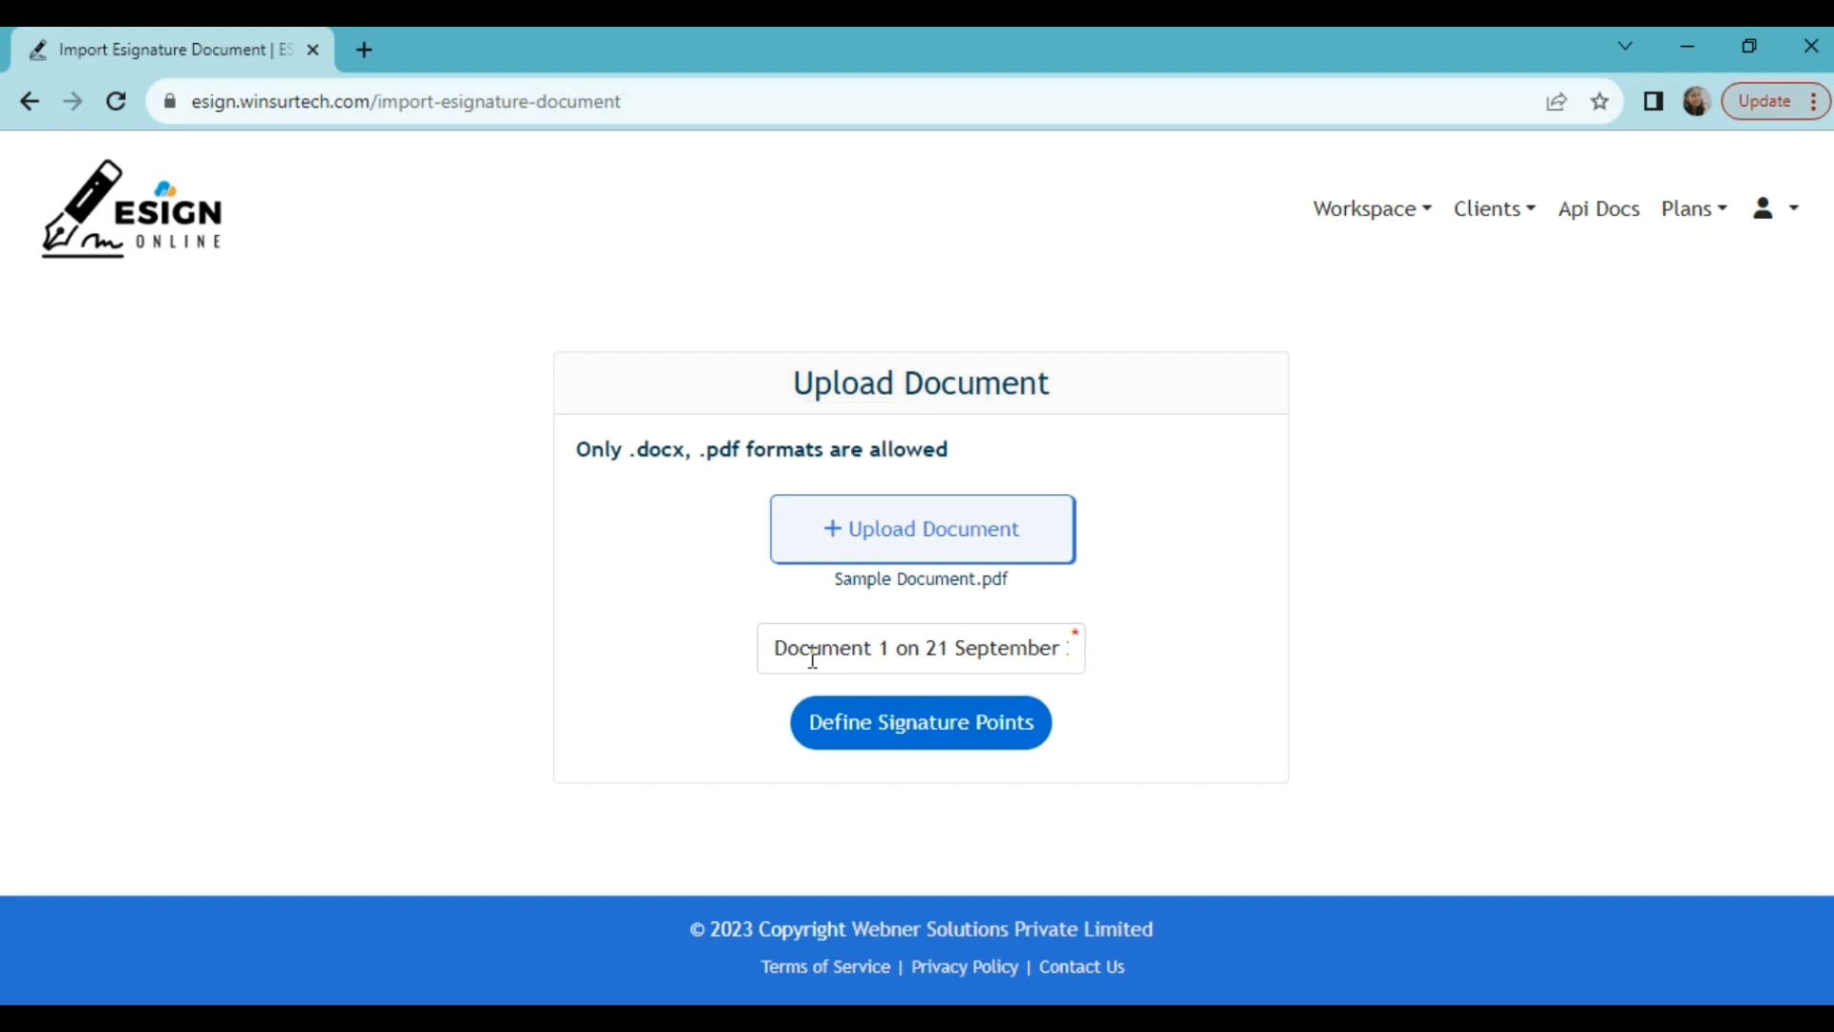
Step: Rename the document to 'ABC Company's Agreement' and proceed to defining signature points
{"action": "left_click", "coordinate": [771, 646]}
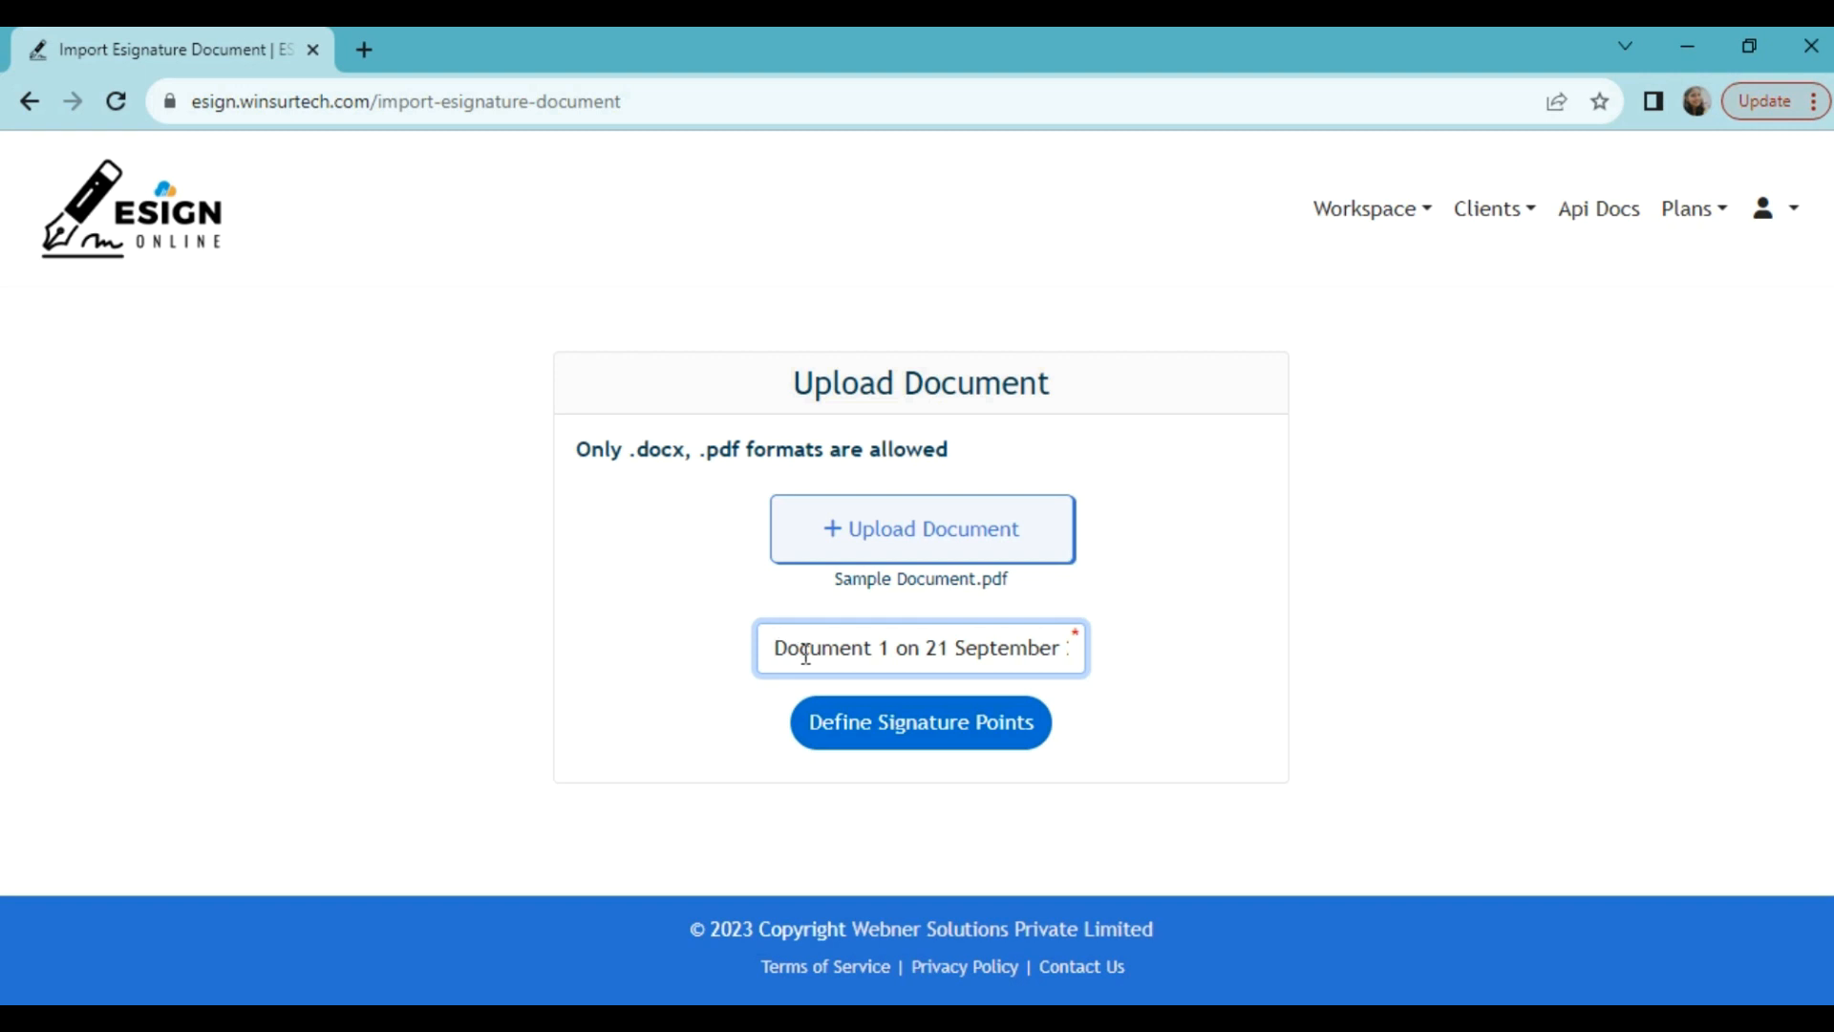
{"action": "key", "text": "ctrl+a"}
{"action": "key", "text": "BackSpace"}
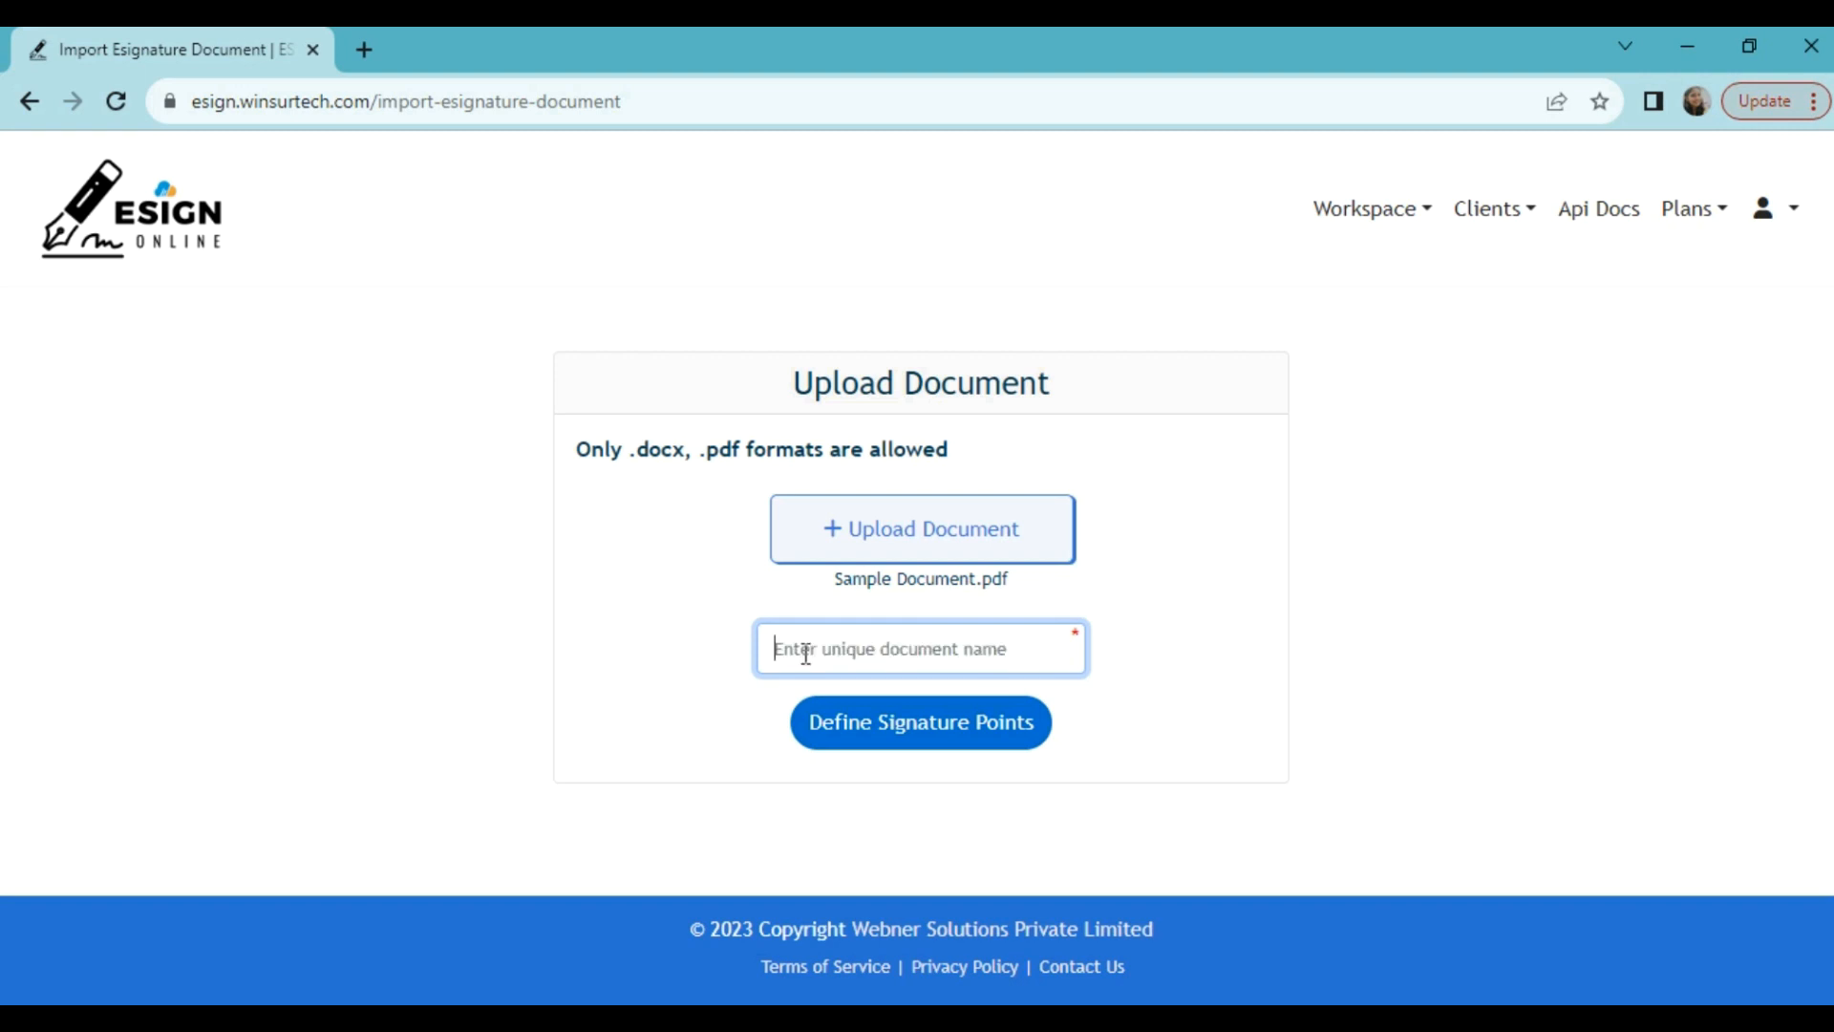
{"action": "type", "text": "ABC Company's Agreement"}
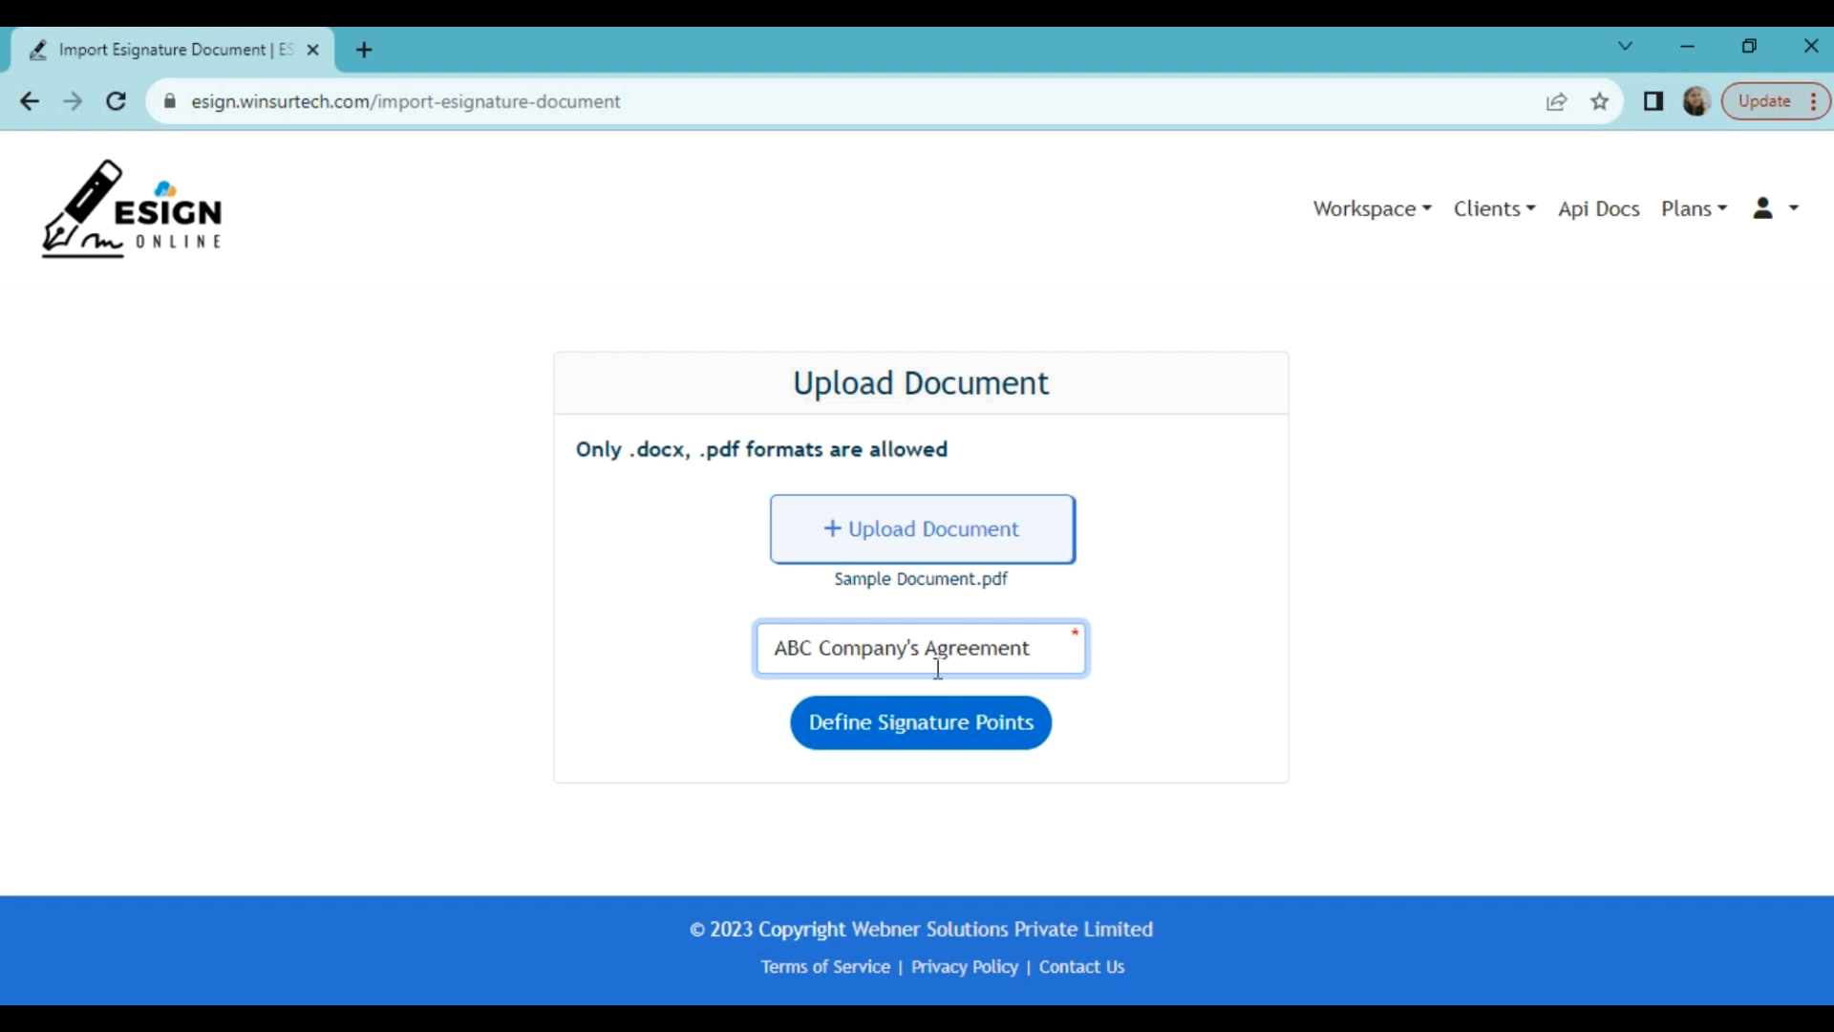
{"action": "left_click", "coordinate": [925, 742]}
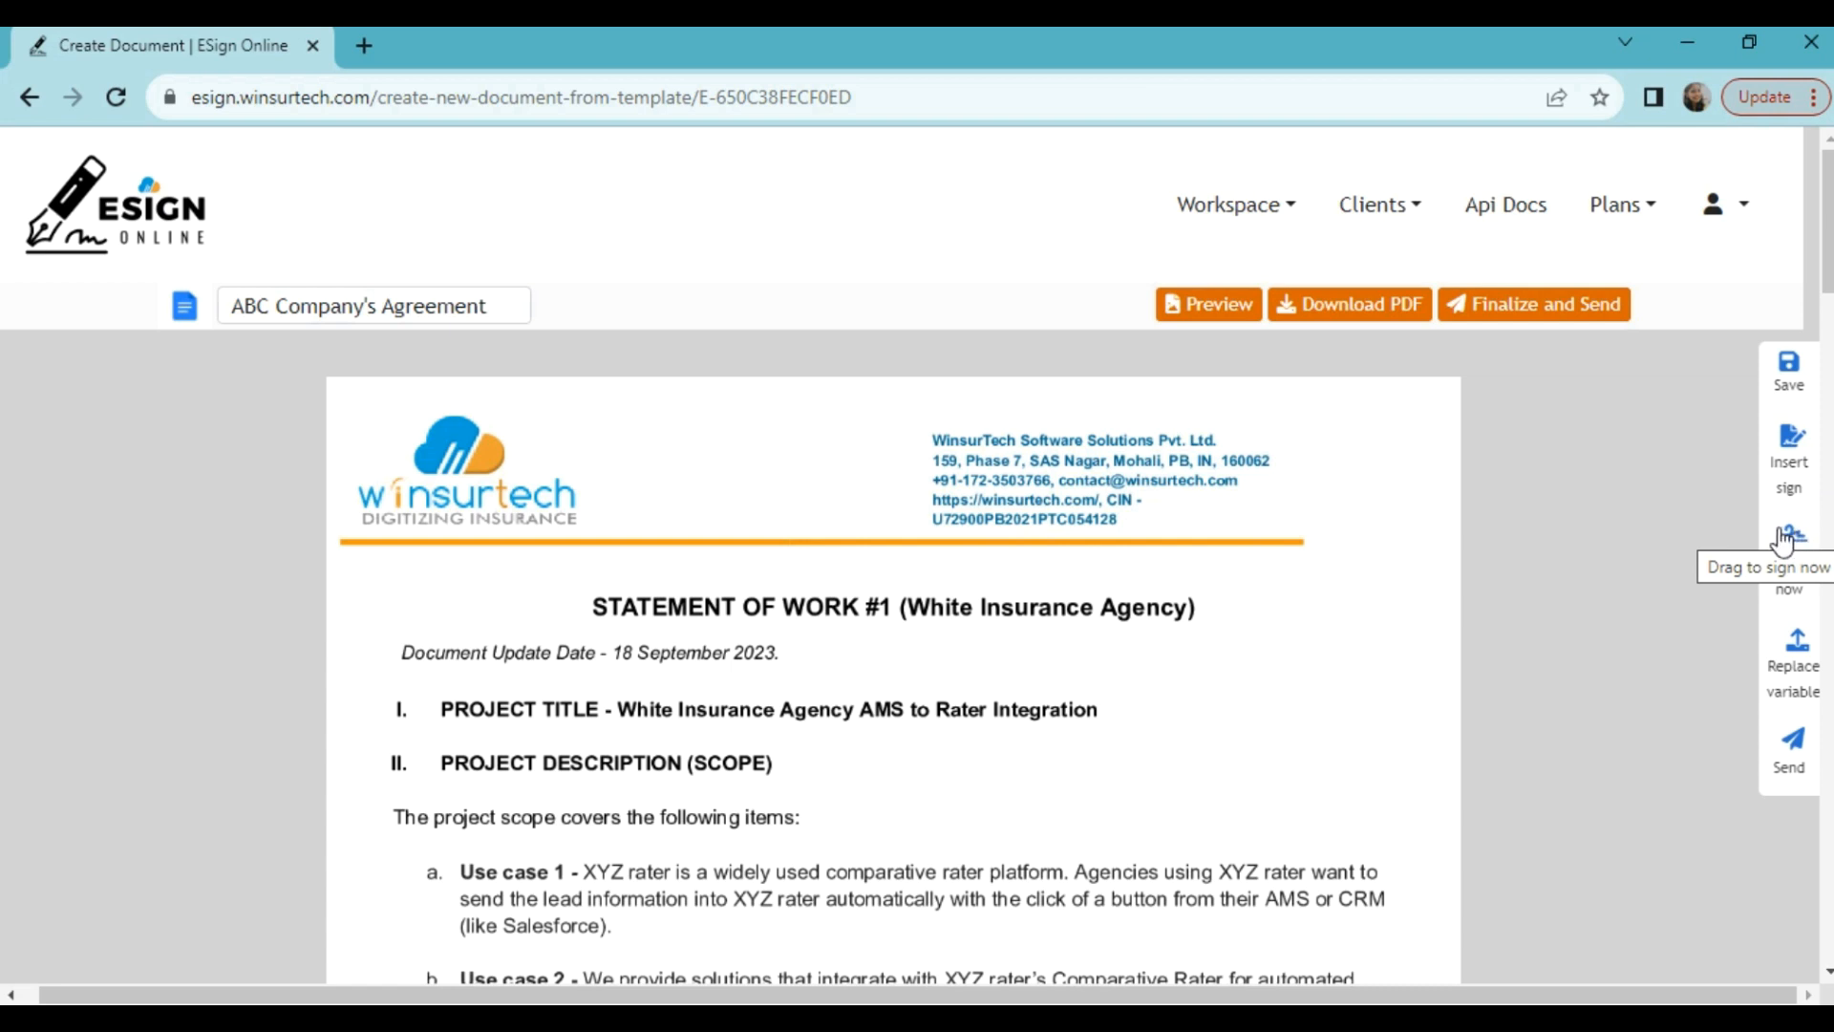
Step: Insert your own signature above the WinsurTech Software Solutions signature line and adjust its position
{"action": "left_click_drag", "start_coordinate": [1783, 541], "coordinate": [1552, 640]}
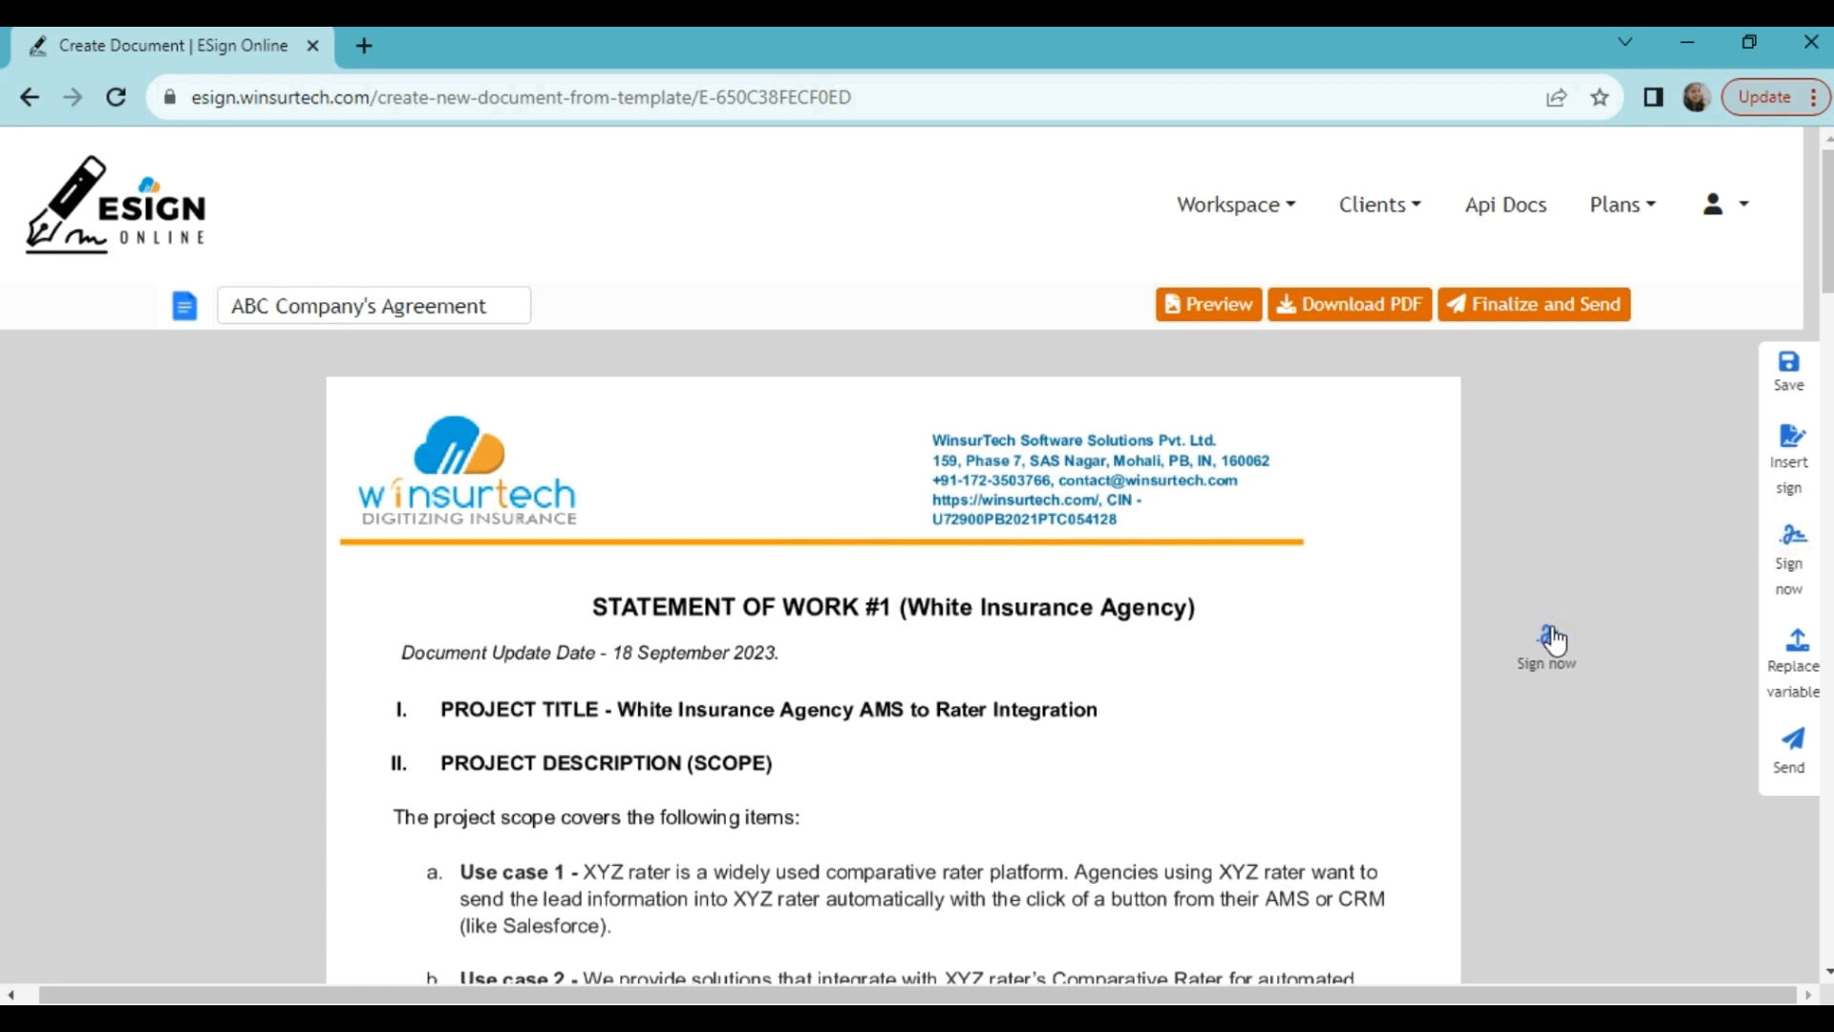
{"action": "scroll", "coordinate": [1552, 640], "scroll_direction": "down", "scroll_amount": 10}
{"action": "mouse_move", "coordinate": [1552, 640]}
{"action": "left_mouse_down"}
{"action": "mouse_move", "coordinate": [1392, 687]}
{"action": "mouse_move", "coordinate": [438, 680]}
{"action": "mouse_move", "coordinate": [447, 663]}
{"action": "left_mouse_up"}
{"action": "scroll", "coordinate": [1510, 655], "scroll_direction": "down", "scroll_amount": 10}
{"action": "scroll", "coordinate": [1392, 687], "scroll_direction": "down", "scroll_amount": 10}
{"action": "left_click", "coordinate": [1182, 847]}
{"action": "left_click_drag", "start_coordinate": [541, 719], "coordinate": [461, 700]}
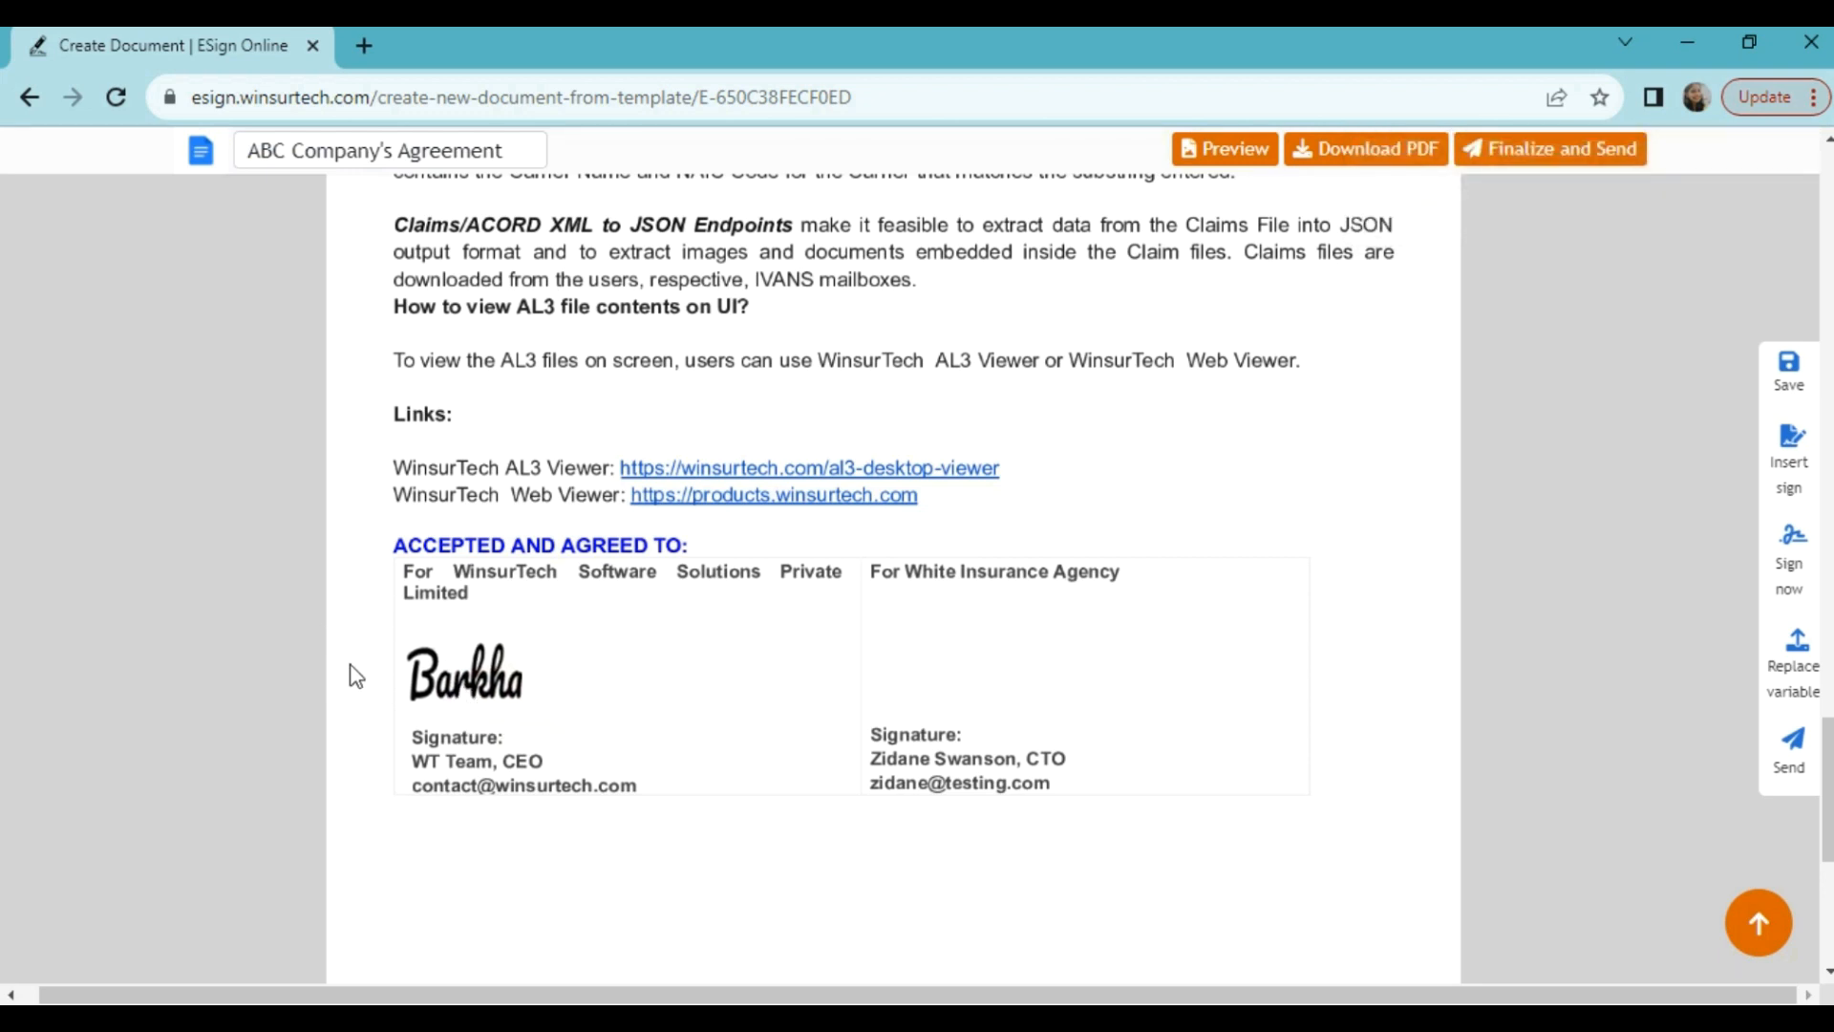
{"action": "scroll", "coordinate": [1225, 468], "scroll_direction": "down", "scroll_amount": 1}
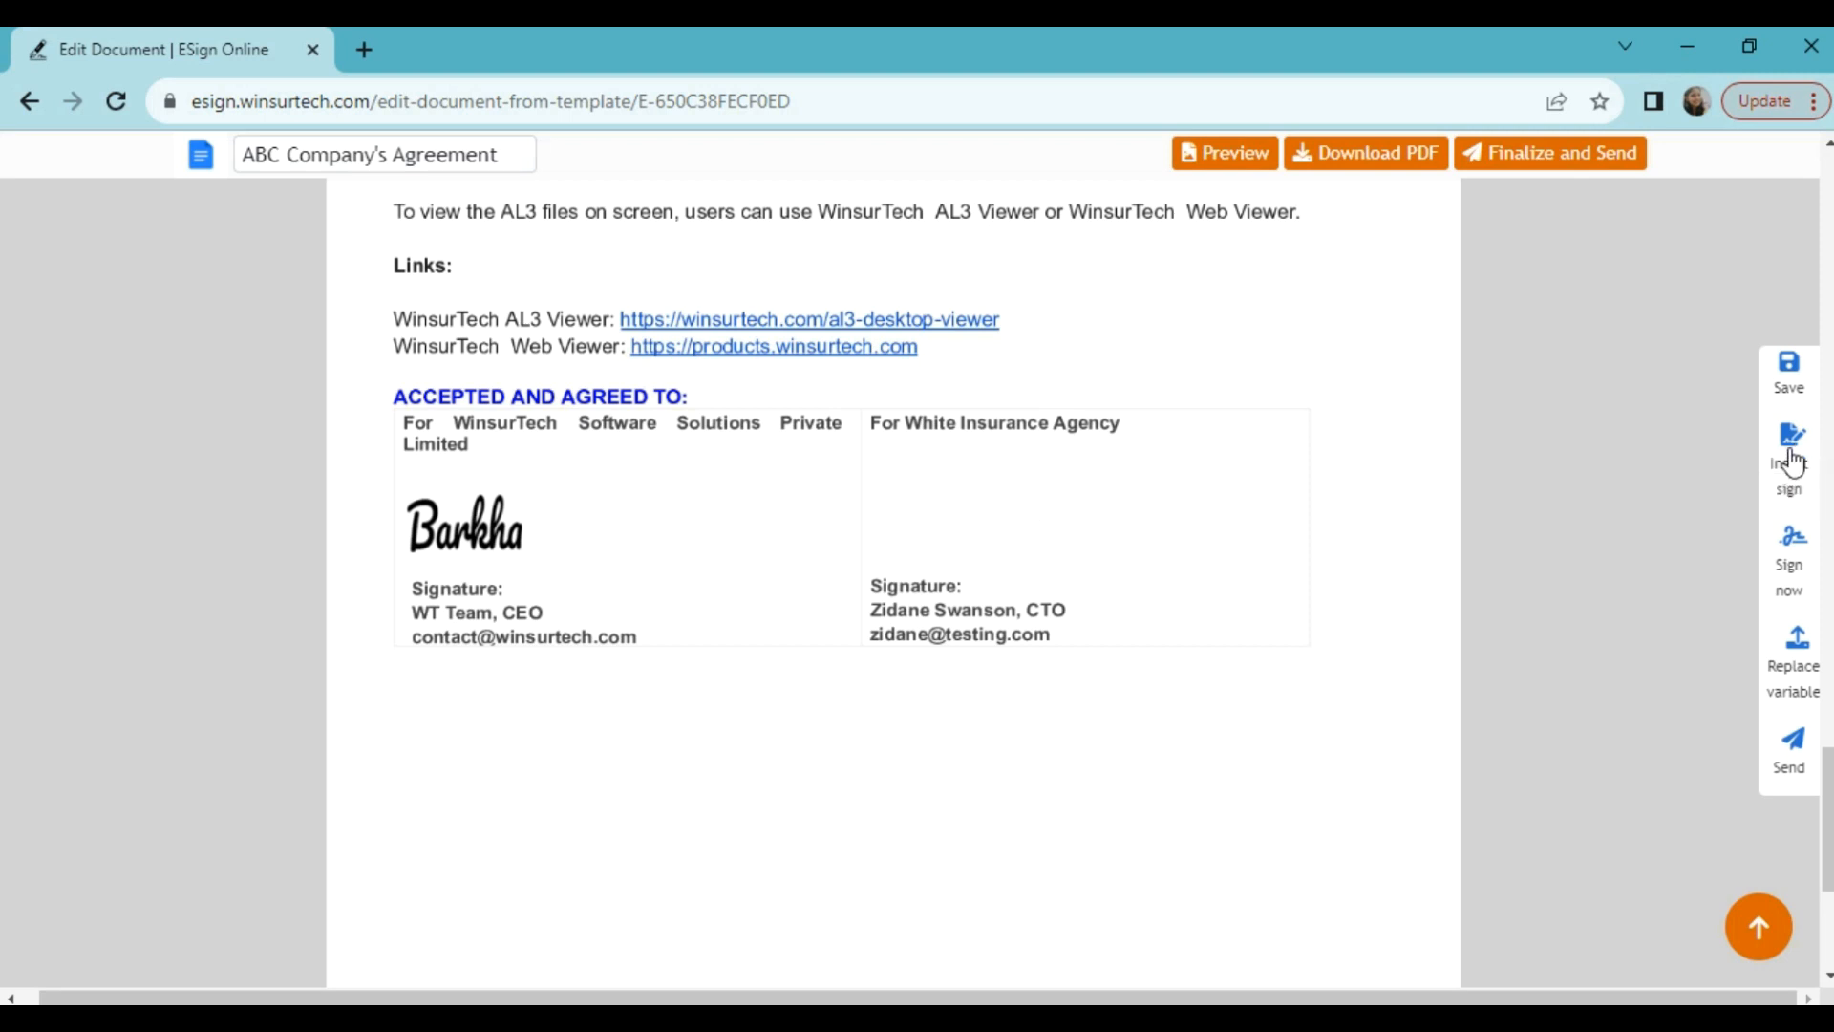
Step: Add a signature spot for another signer and pick a suggested contact's e-mail
{"action": "mouse_move", "coordinate": [1801, 468]}
{"action": "left_mouse_down"}
{"action": "mouse_move", "coordinate": [1693, 503]}
{"action": "mouse_move", "coordinate": [990, 520]}
{"action": "mouse_move", "coordinate": [918, 486]}
{"action": "left_mouse_up"}
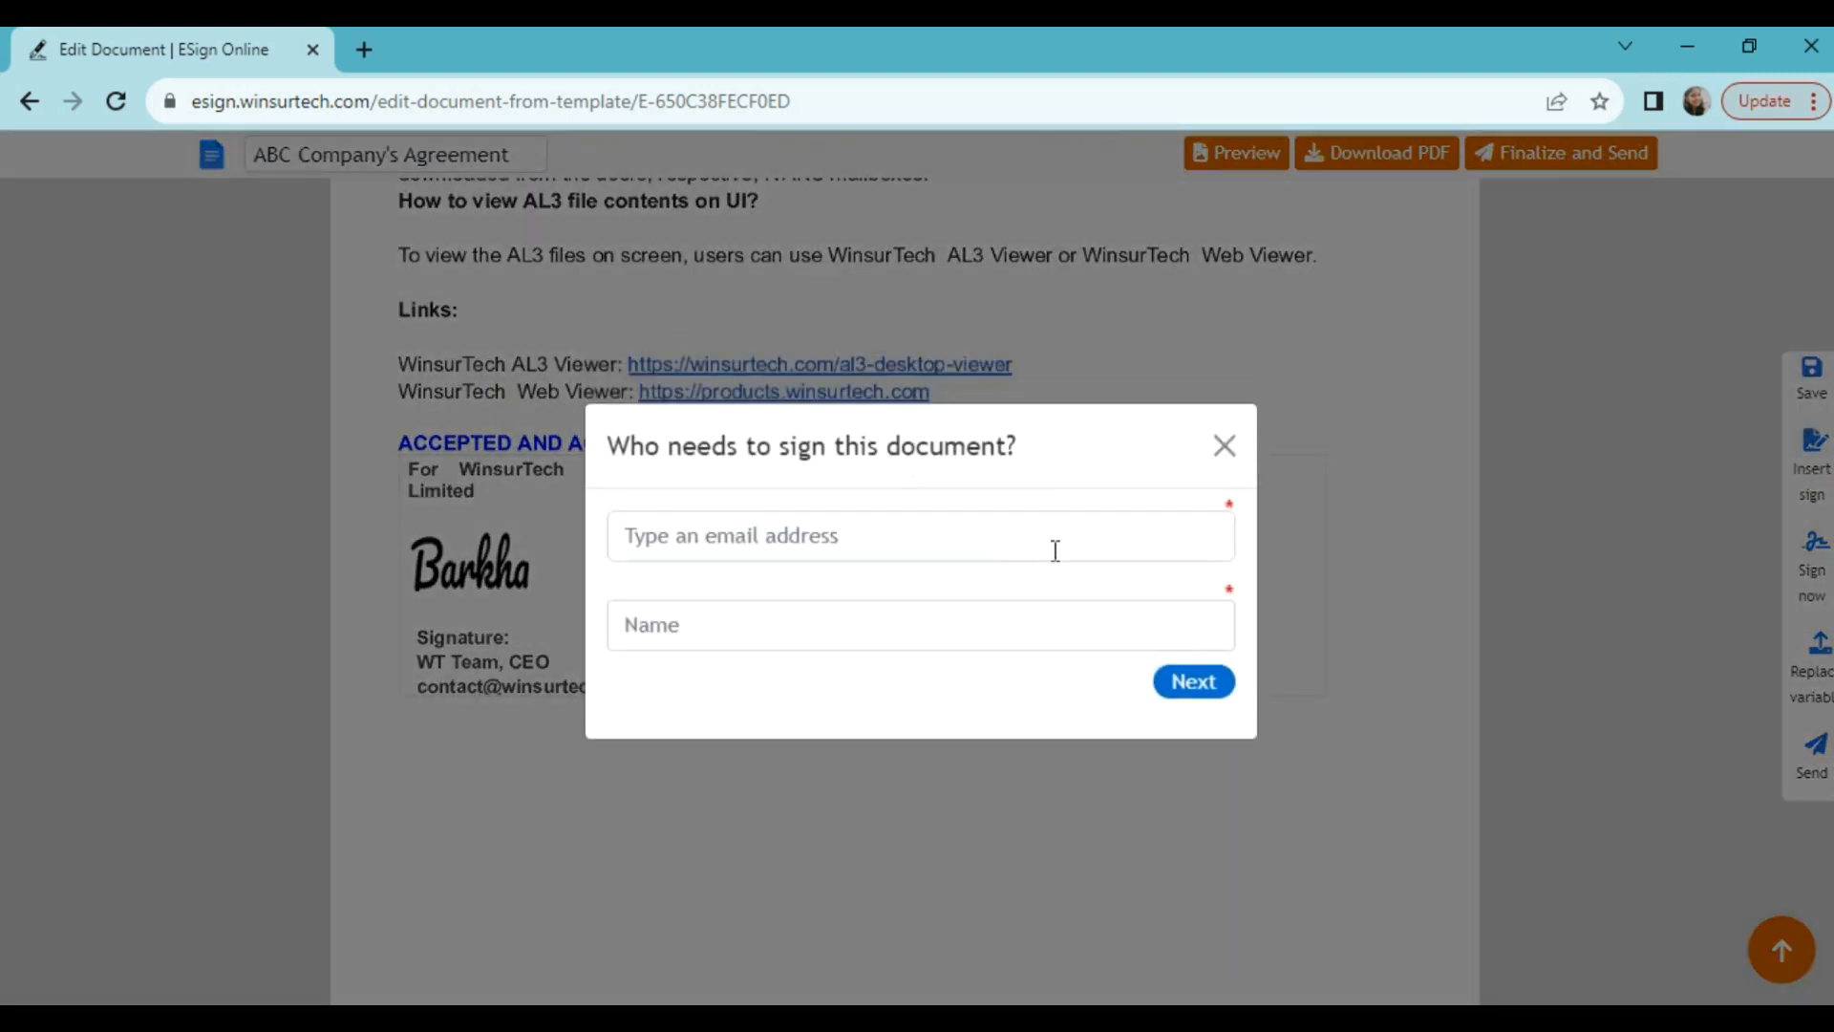
{"action": "left_click", "coordinate": [1004, 536]}
{"action": "key", "text": "ctrl+v"}
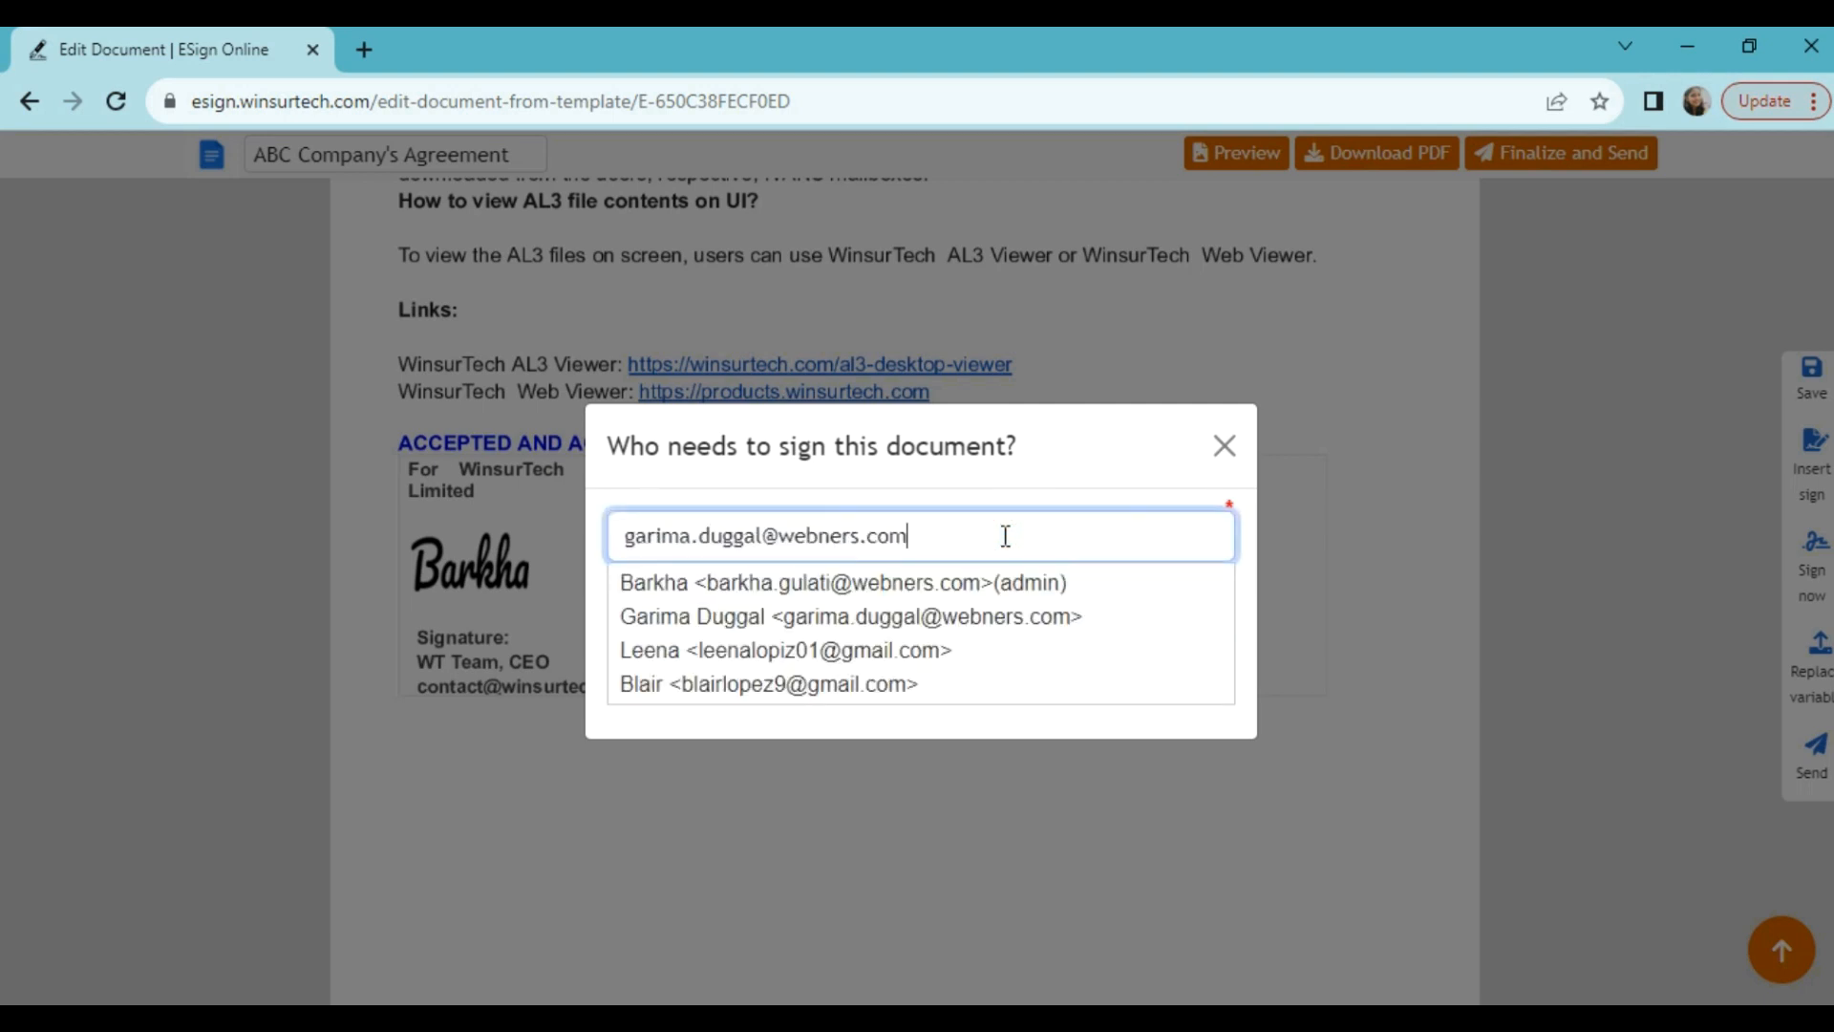
{"action": "key", "text": "Down"}
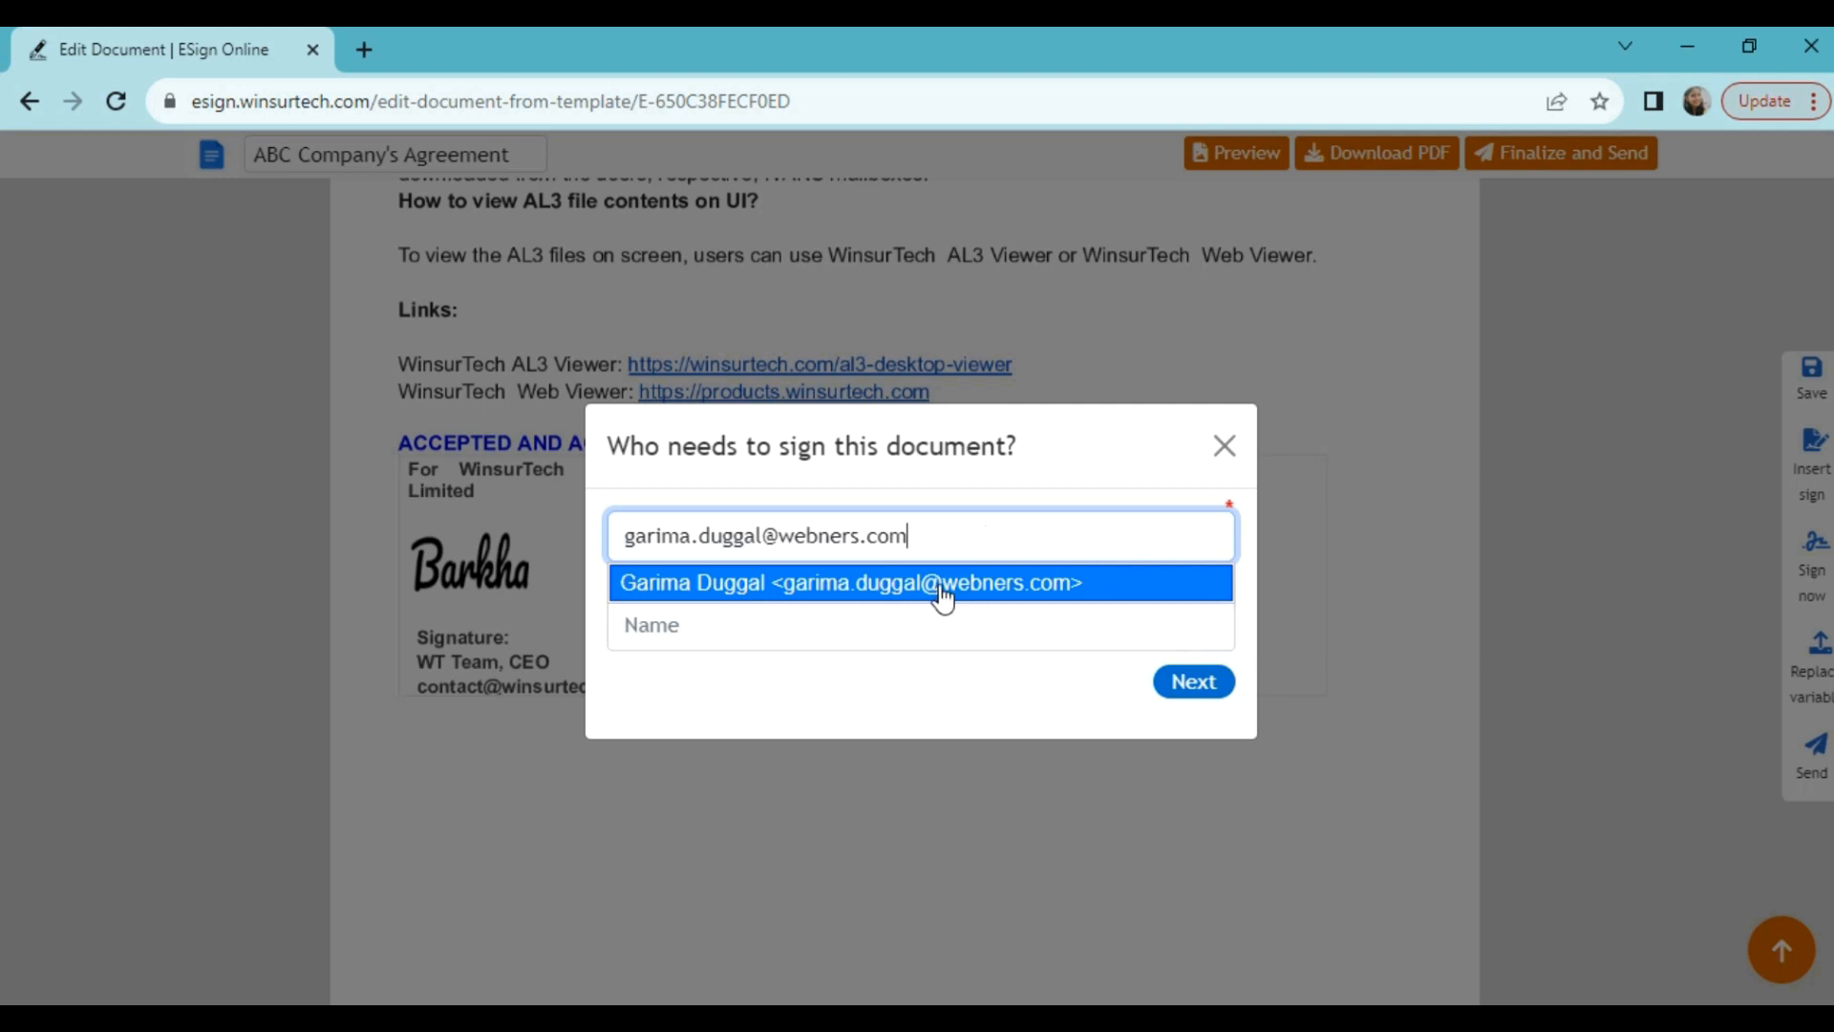
{"action": "left_click", "coordinate": [943, 591]}
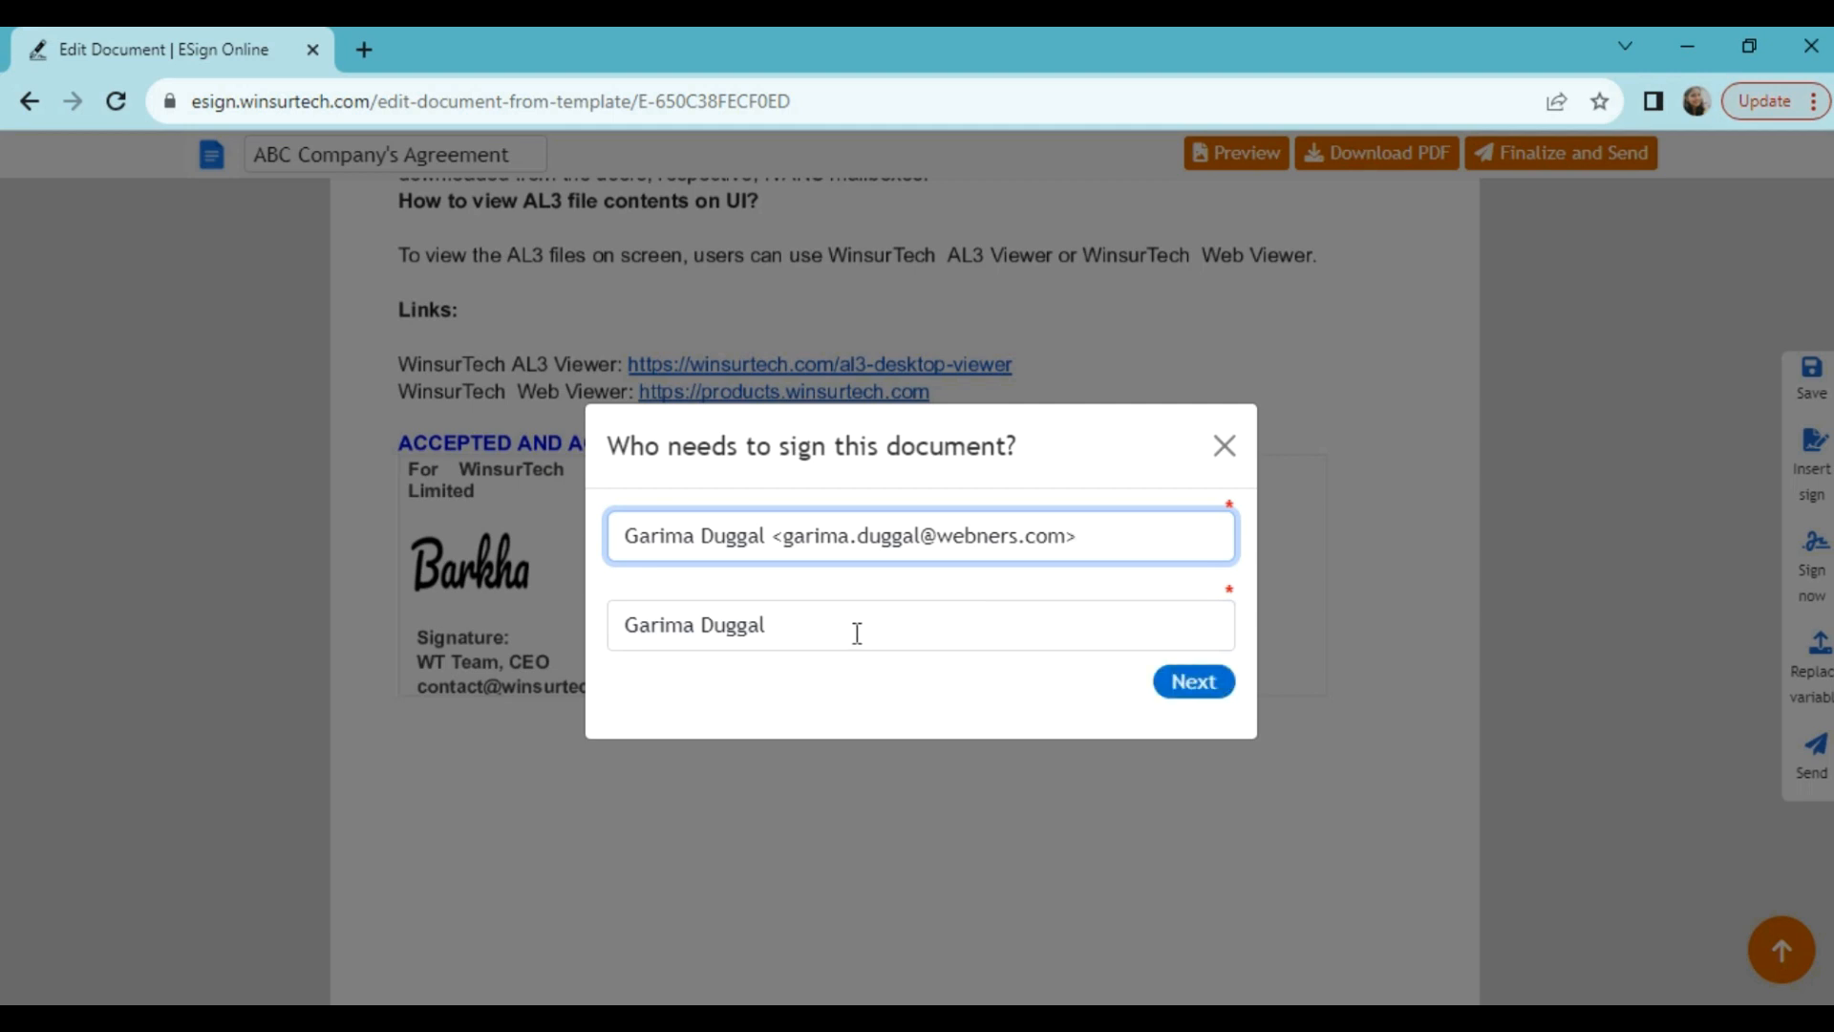
Step: Replace it with the correct signer's e-mail address, enter their full name, and confirm
{"action": "left_click_drag", "start_coordinate": [616, 532], "coordinate": [1248, 552]}
{"action": "key", "text": "BackSpace"}
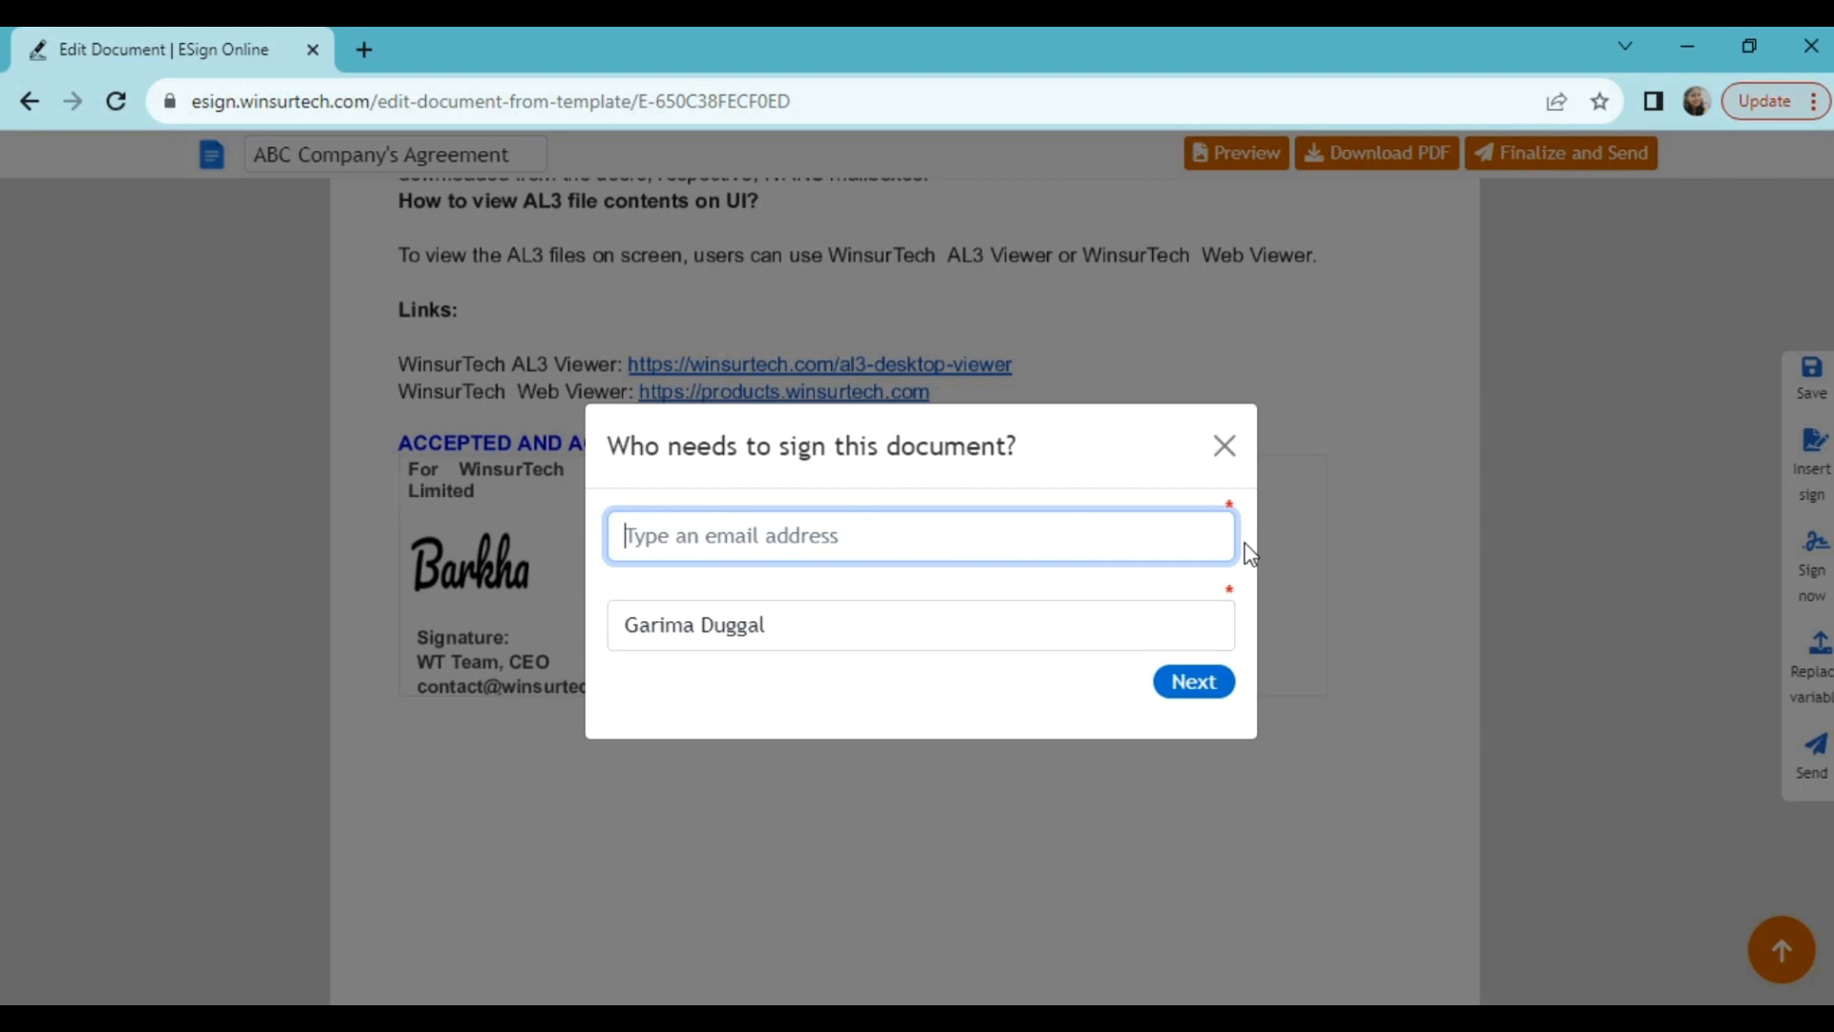
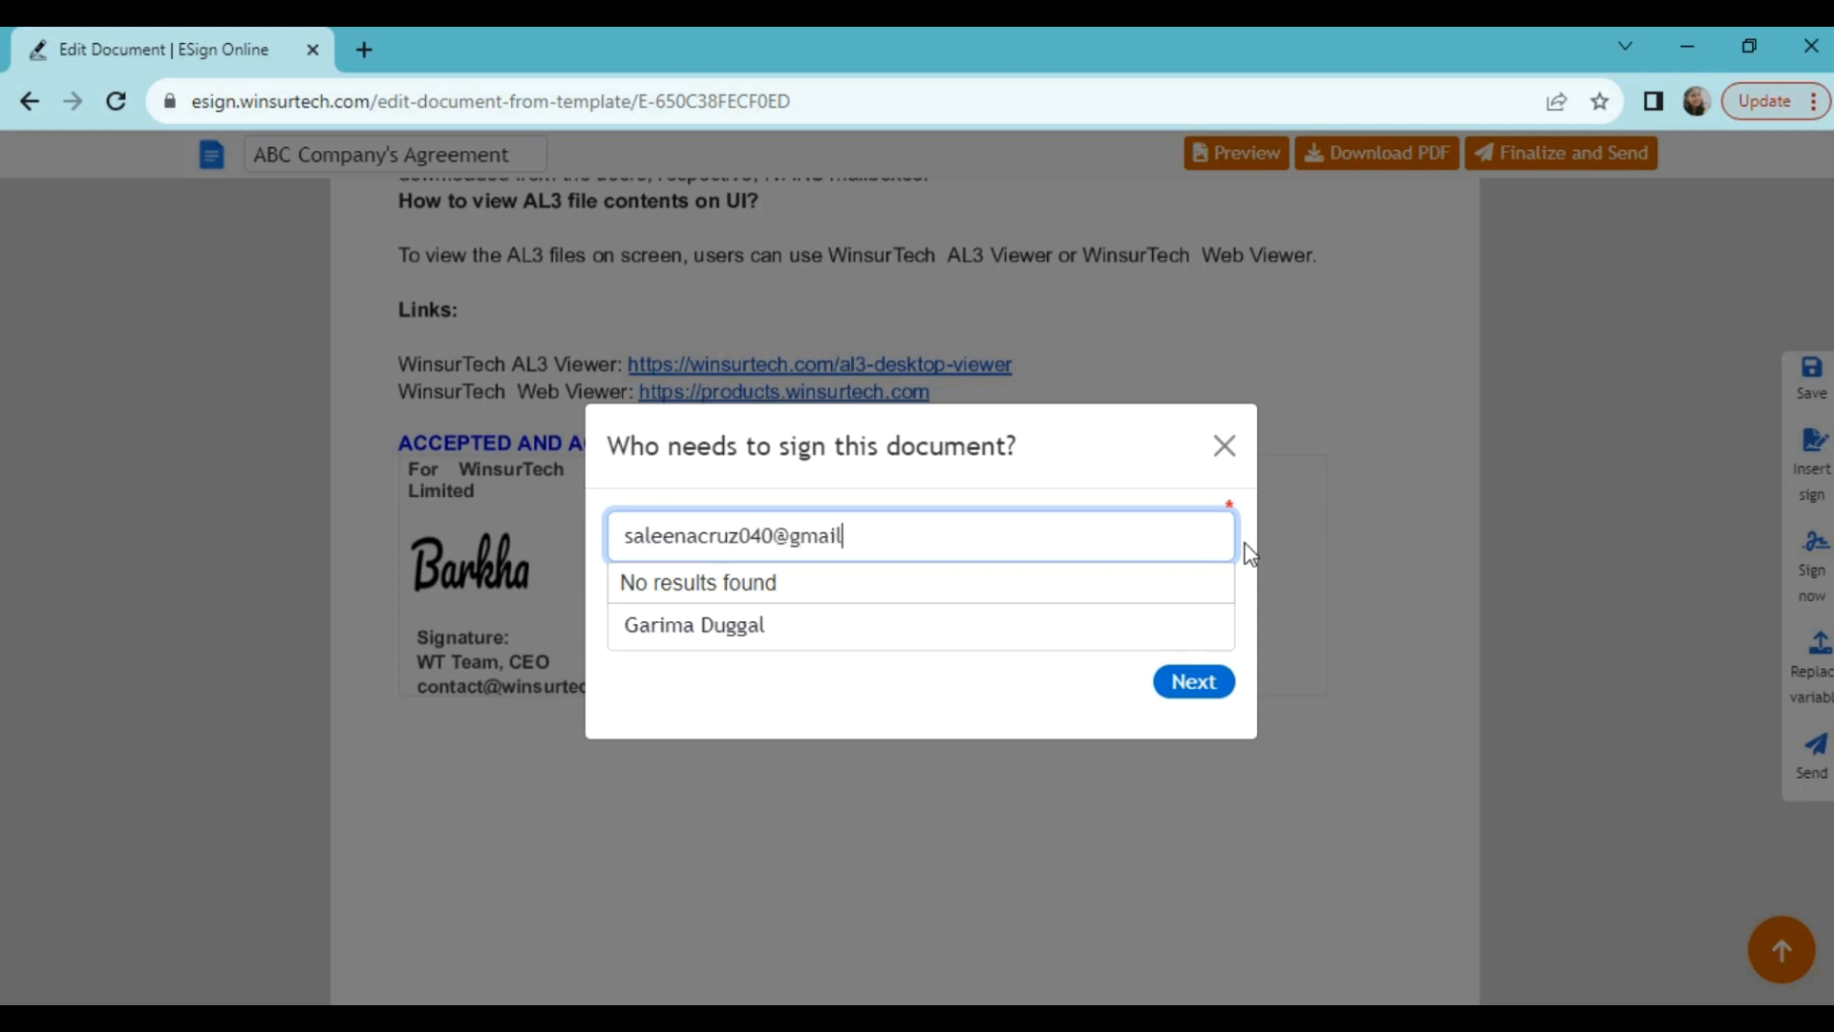
{"action": "left_click", "coordinate": [952, 626]}
{"action": "key", "text": "BackSpace"}
{"action": "key", "text": "BackSpace"}
{"action": "key", "text": "BackSpace"}
{"action": "key", "text": "BackSpace"}
{"action": "key", "text": "BackSpace"}
{"action": "key", "text": "BackSpace"}
{"action": "key", "text": "BackSpace"}
{"action": "key", "text": "BackSpace"}
{"action": "key", "text": "BackSpace"}
{"action": "key", "text": "BackSpace"}
{"action": "key", "text": "BackSpace"}
{"action": "key", "text": "BackSpace"}
{"action": "key", "text": "BackSpace"}
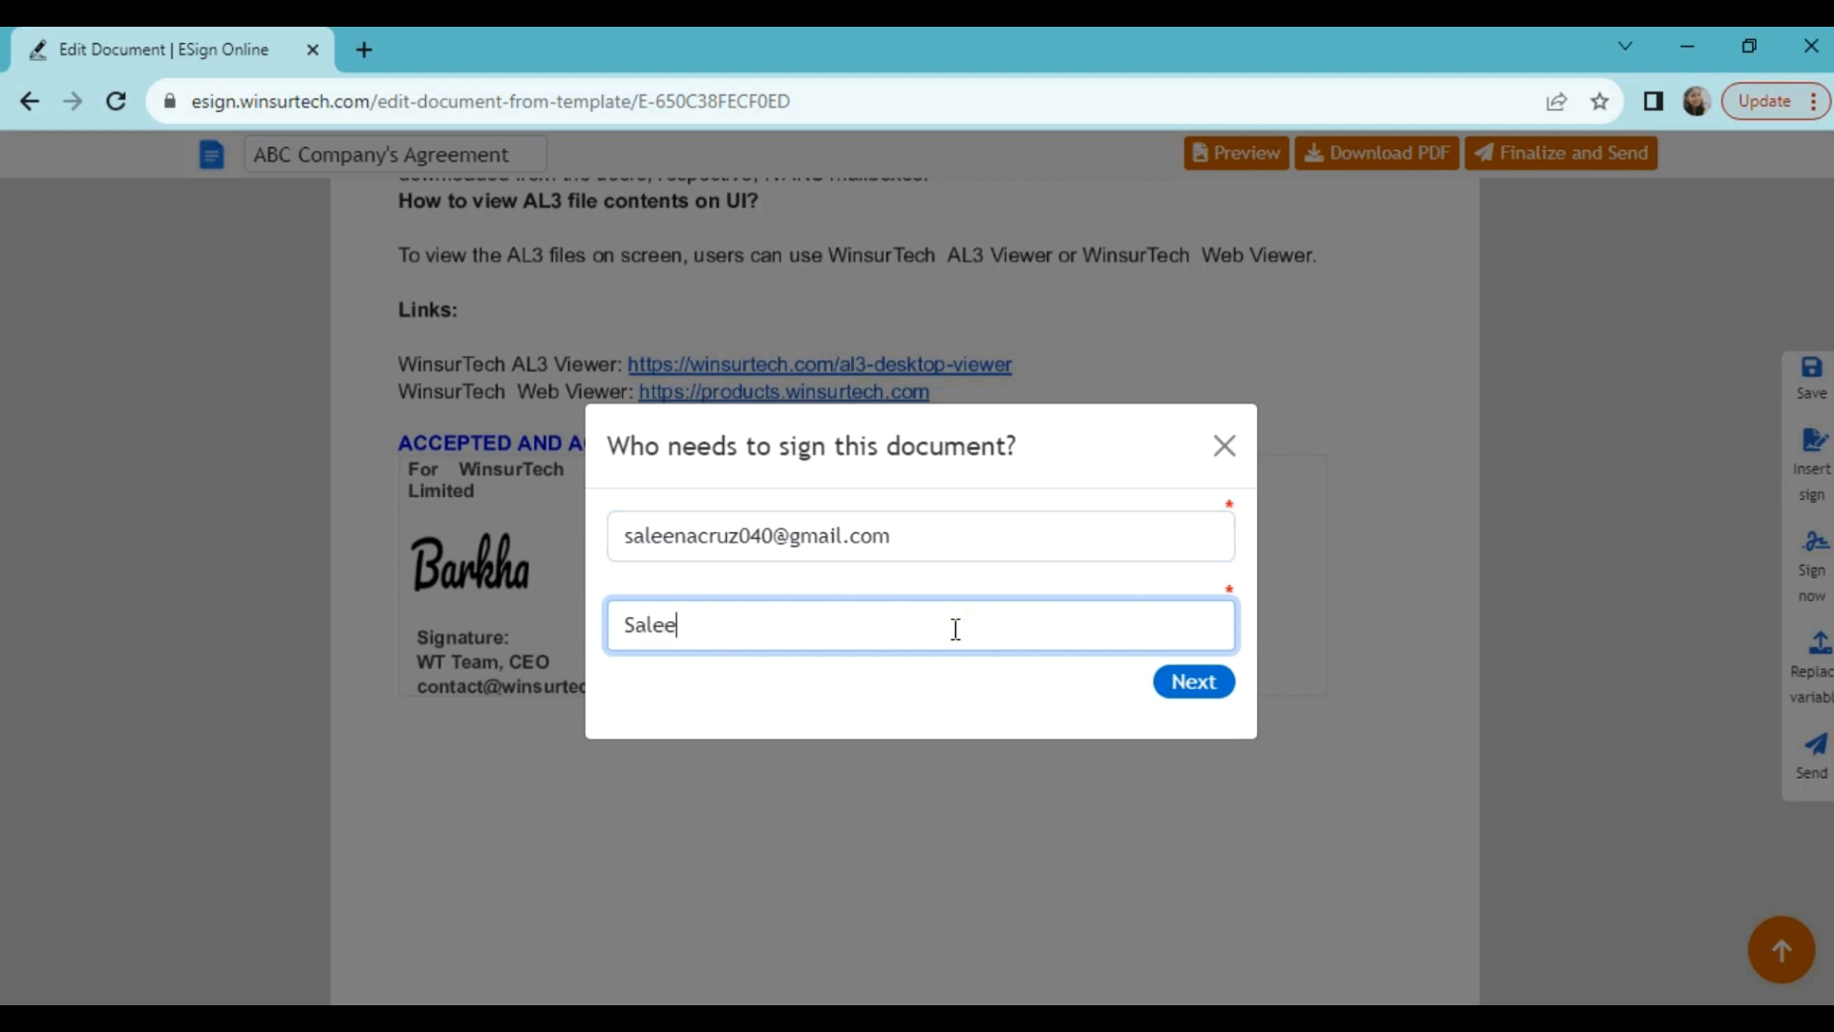
{"action": "left_click", "coordinate": [1194, 684]}
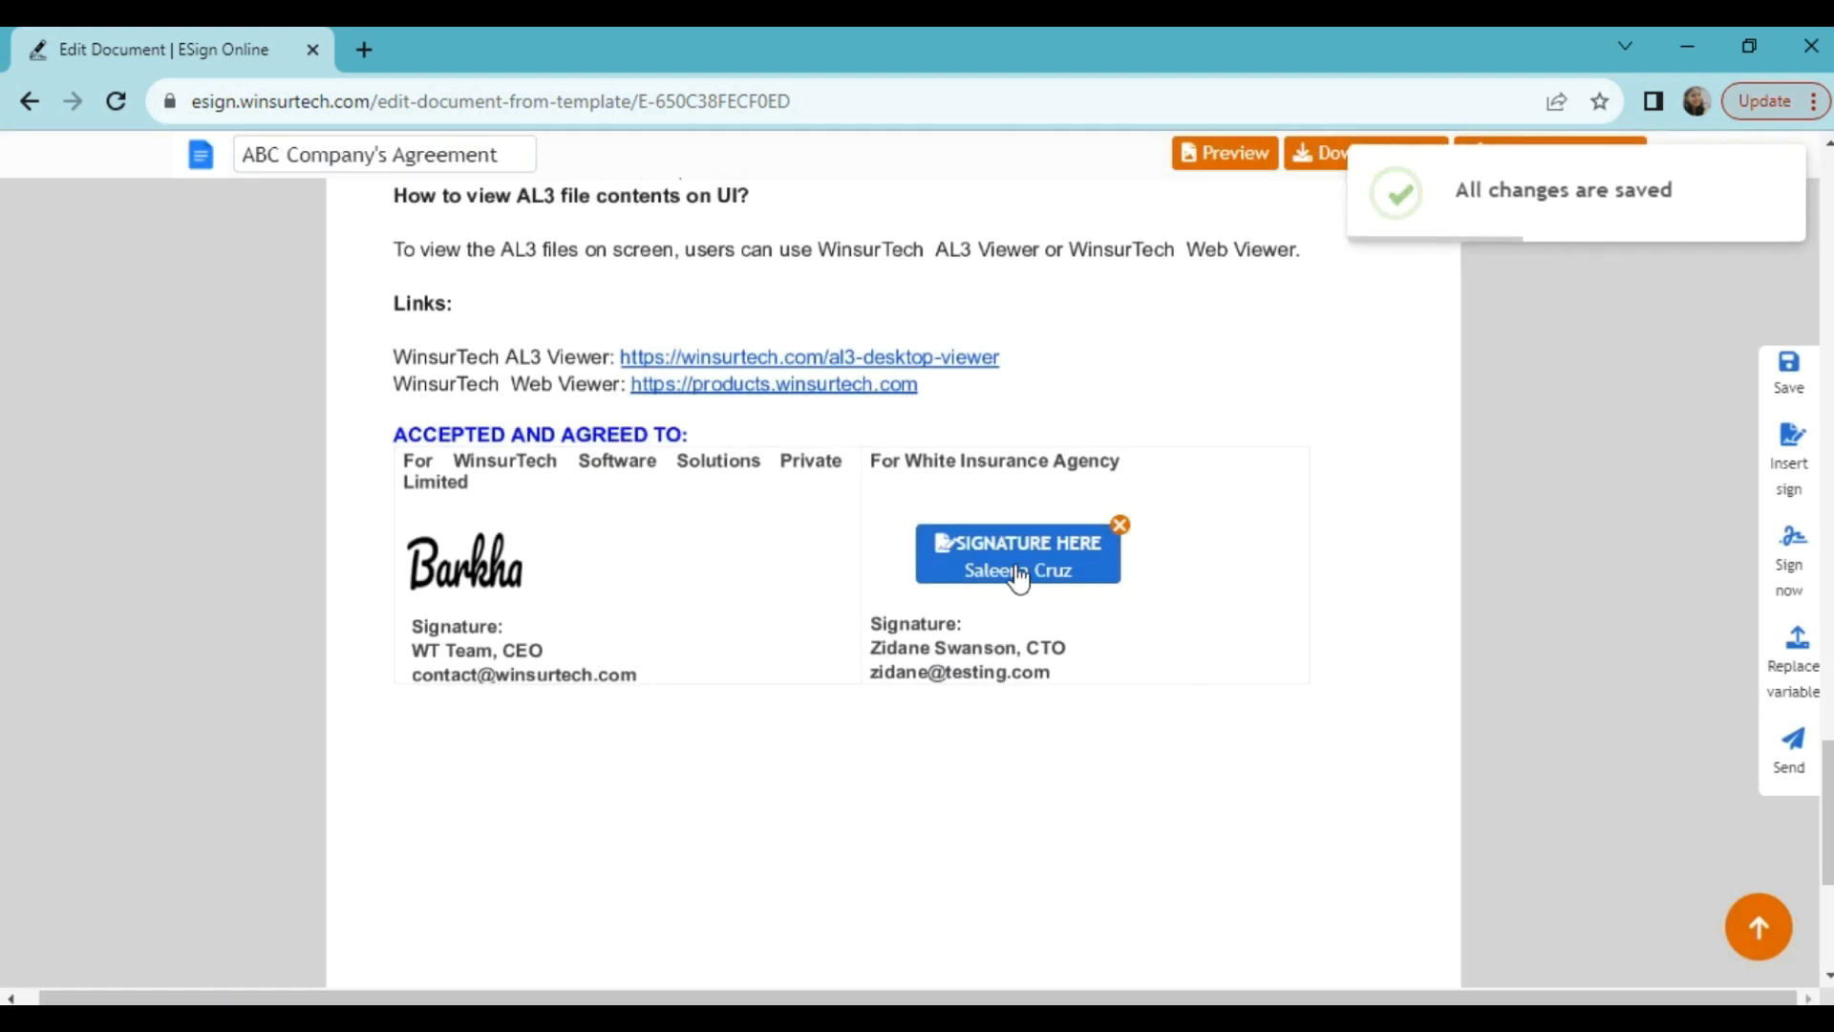
Step: Move the second signer's SIGNATURE HERE box into the White Insurance Agency cell
{"action": "left_click_drag", "start_coordinate": [1015, 571], "coordinate": [990, 549]}
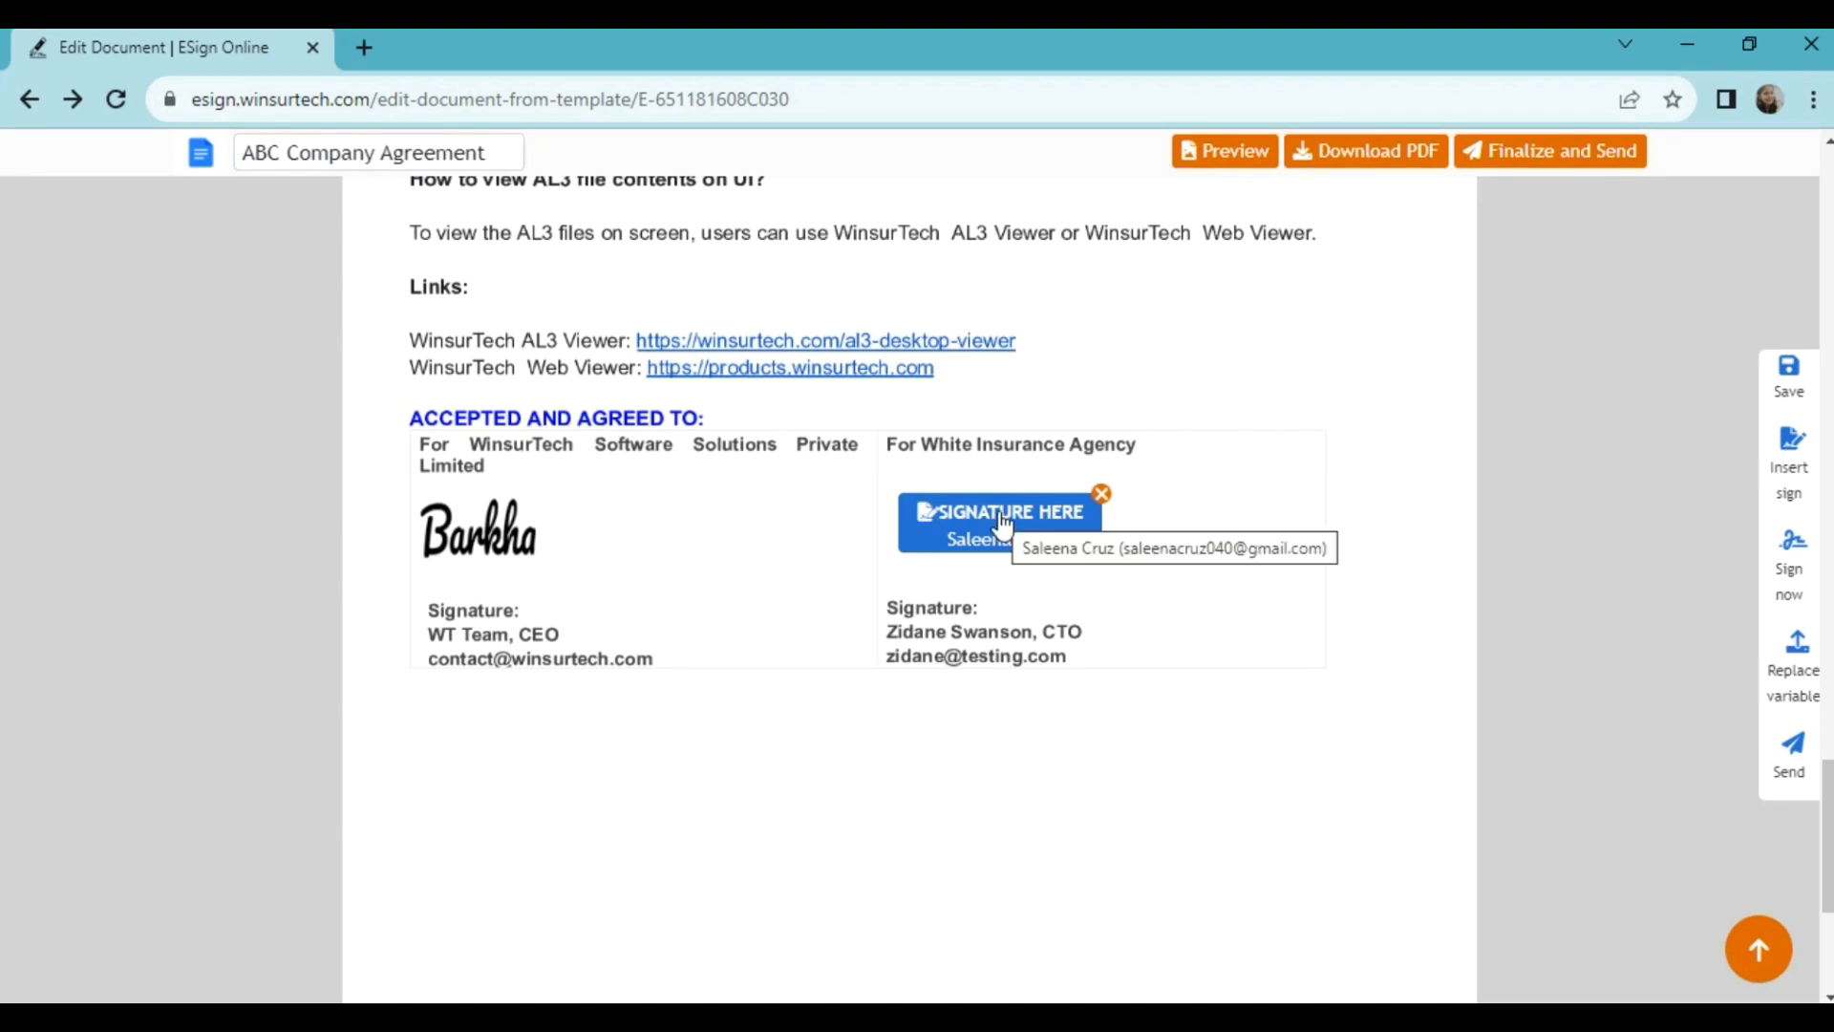
{"action": "scroll", "coordinate": [1000, 524], "scroll_direction": "up", "scroll_amount": 8}
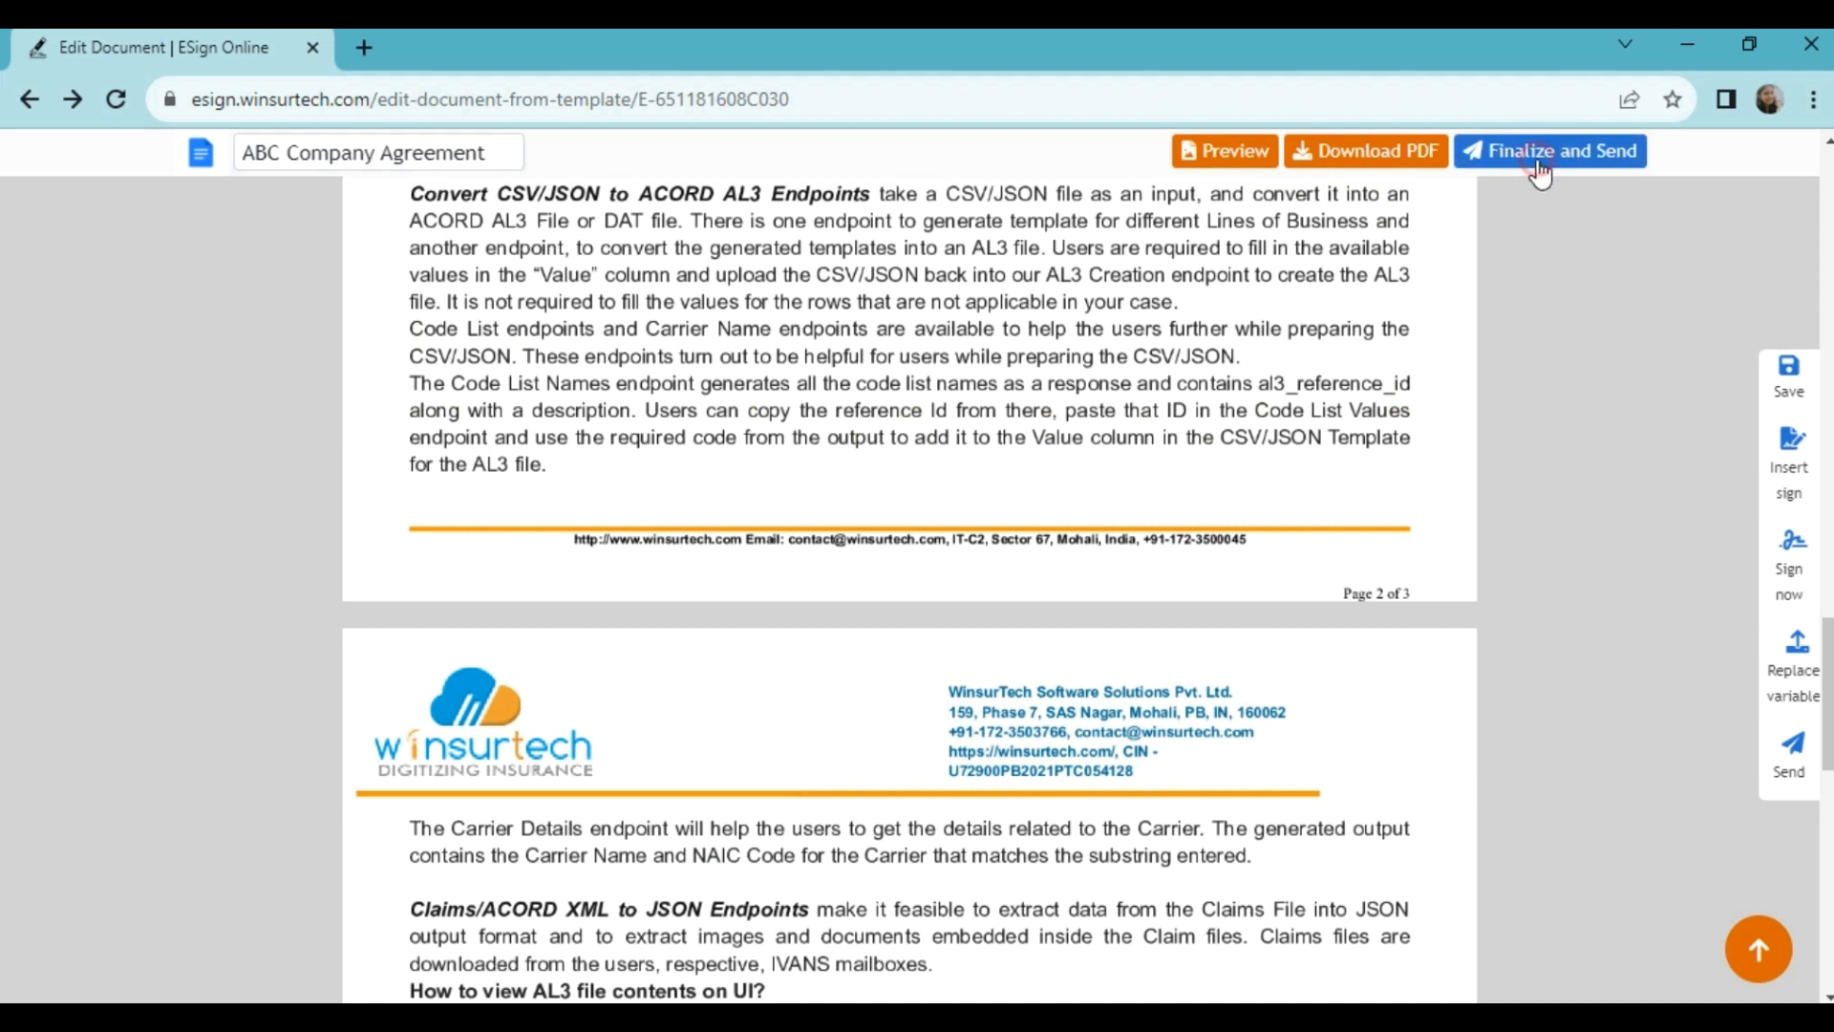
Step: Finalize ABC Company Agreement, review its Document Summary and signatory, then preview it
{"action": "left_click", "coordinate": [1538, 164]}
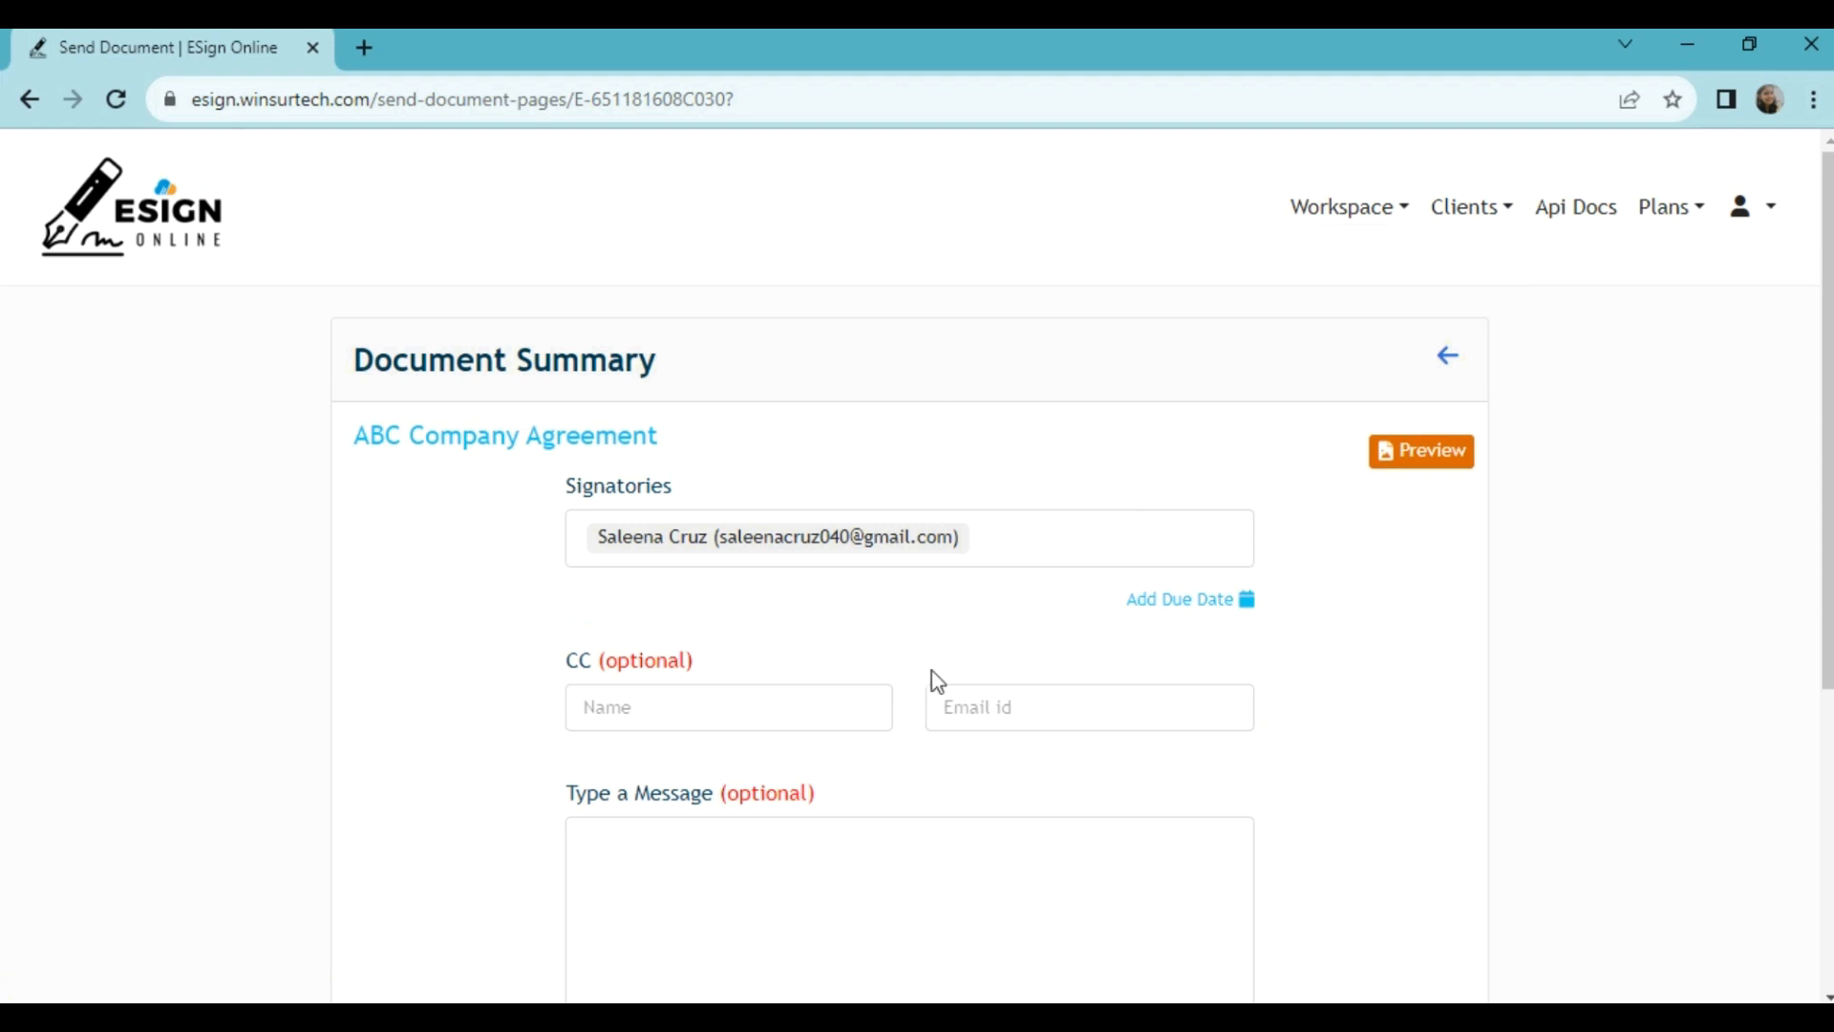
{"action": "scroll", "coordinate": [979, 646], "scroll_direction": "down", "scroll_amount": 4}
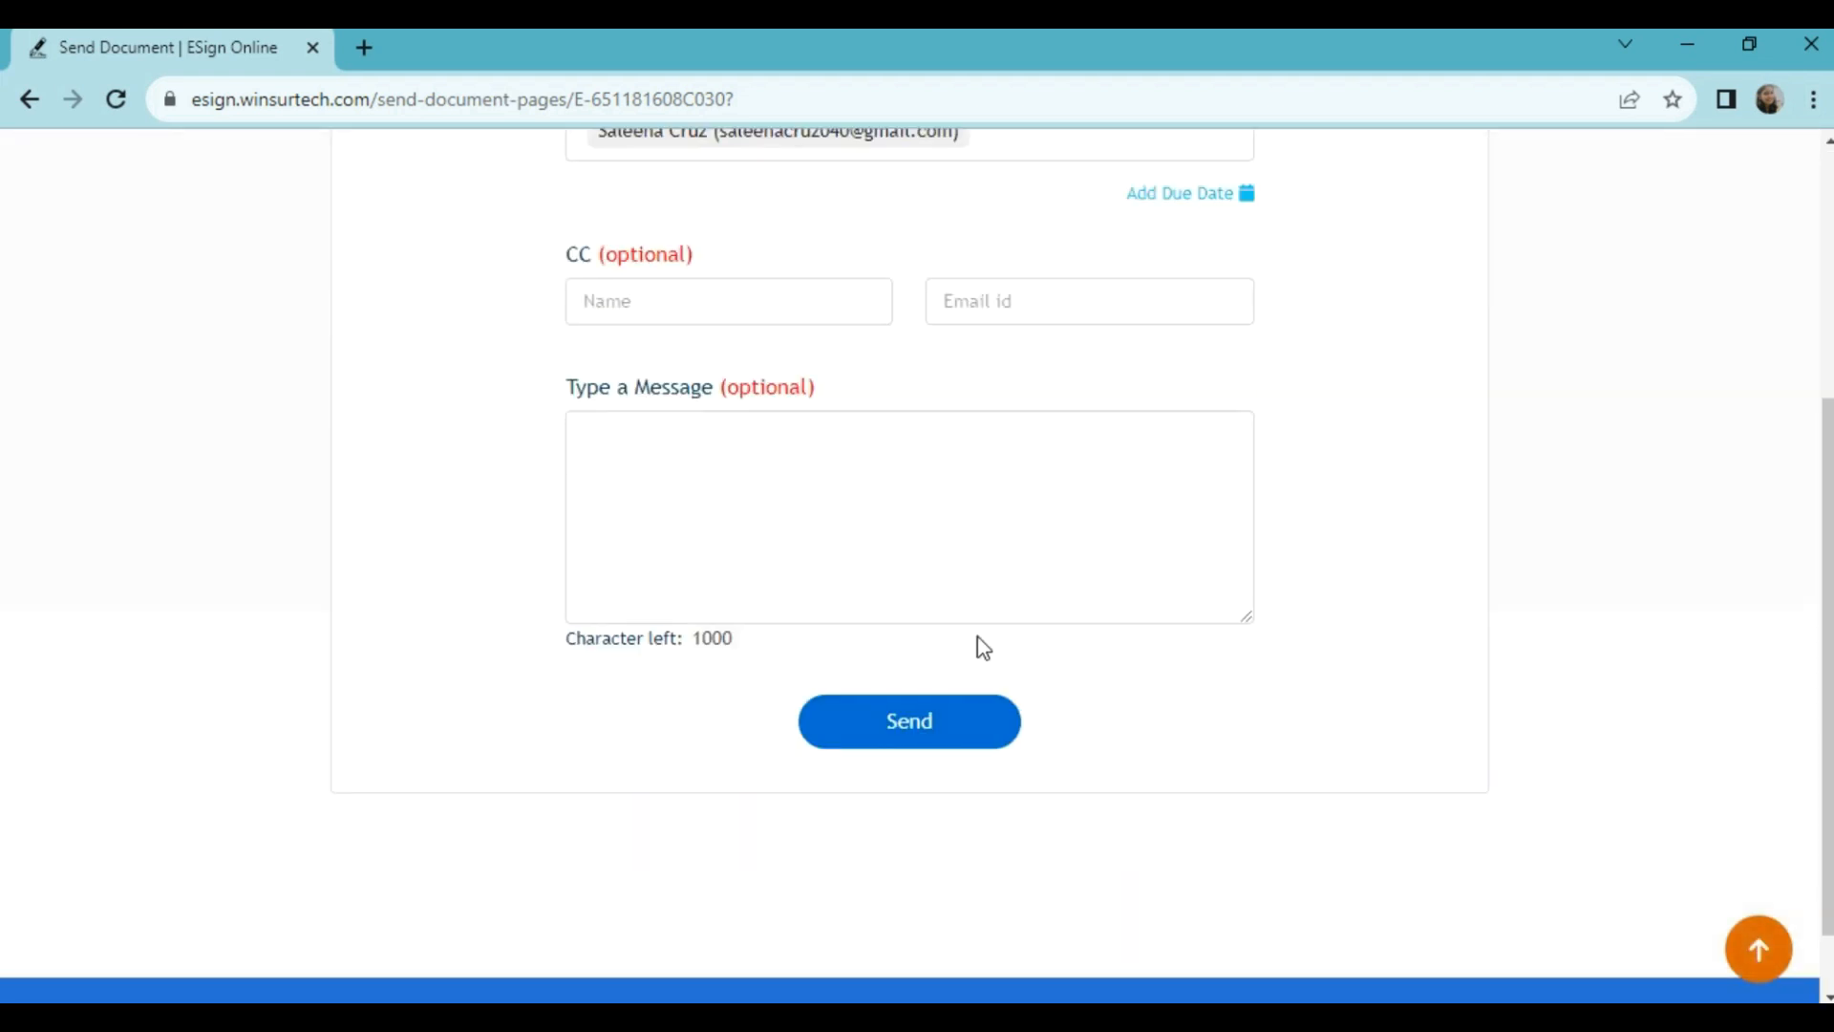
{"action": "scroll", "coordinate": [983, 646], "scroll_direction": "up", "scroll_amount": 4}
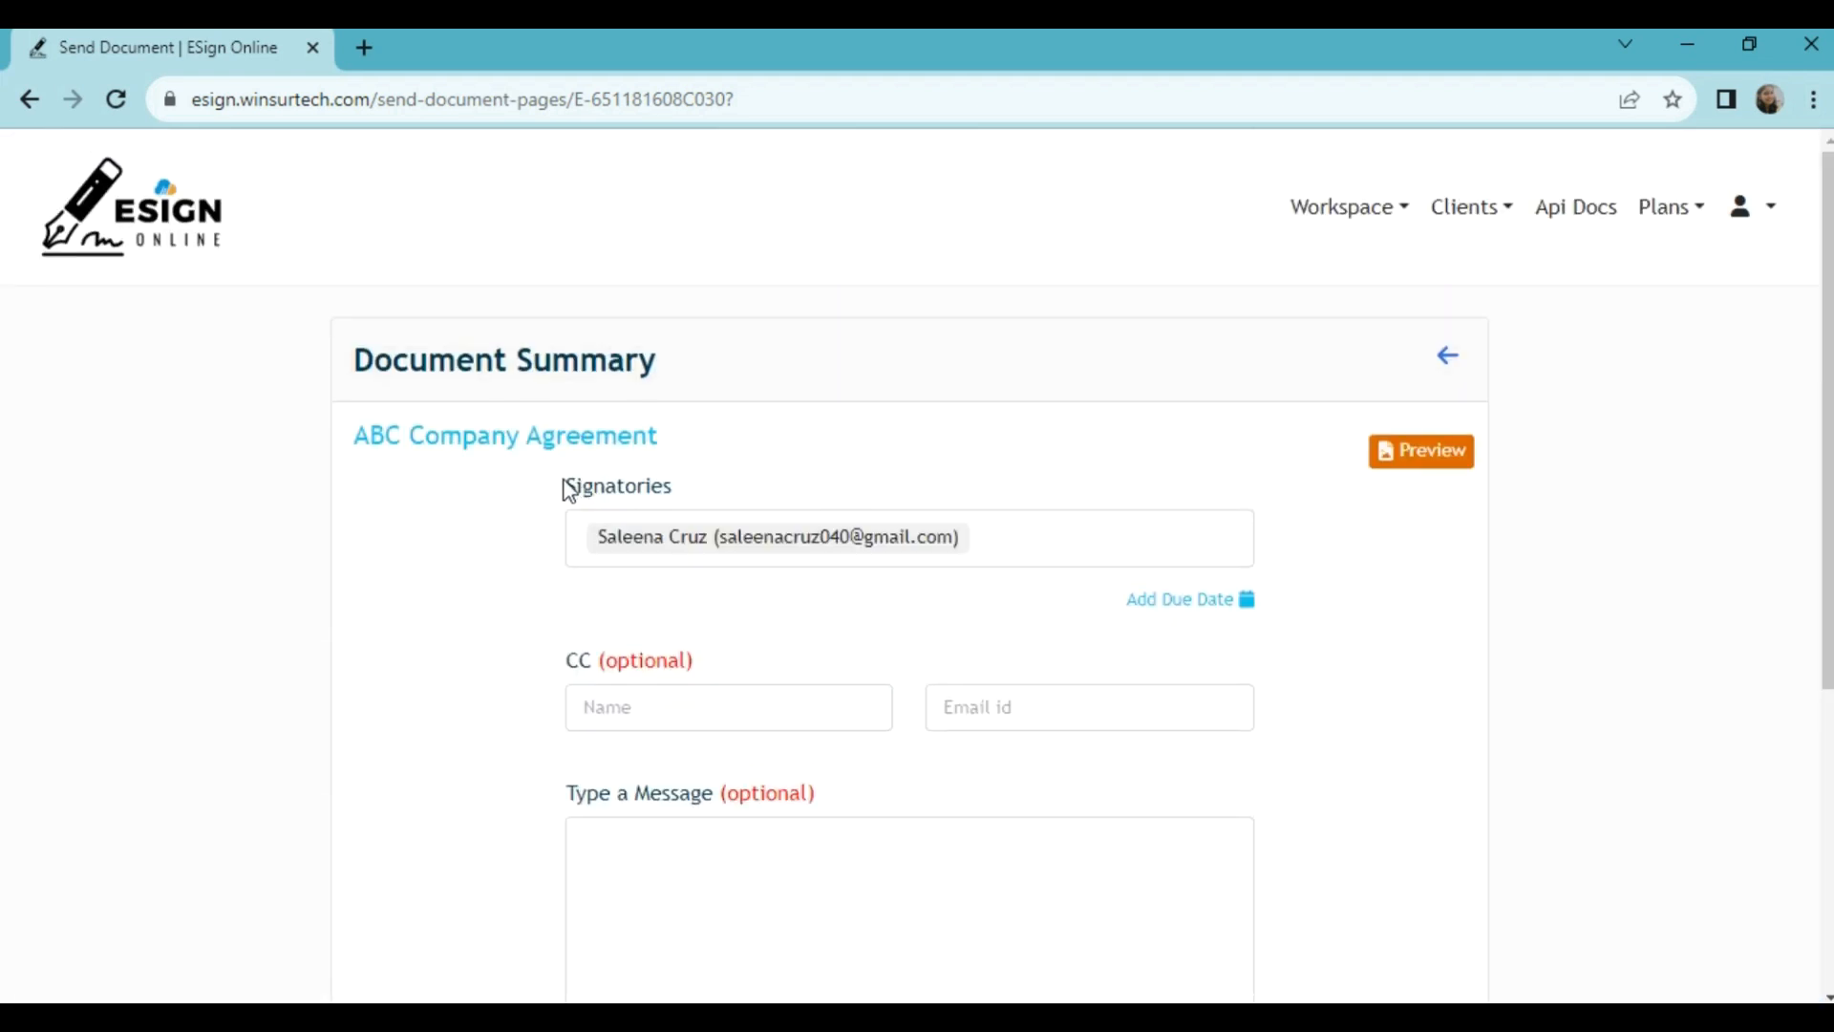
{"action": "left_click_drag", "start_coordinate": [571, 489], "coordinate": [708, 506]}
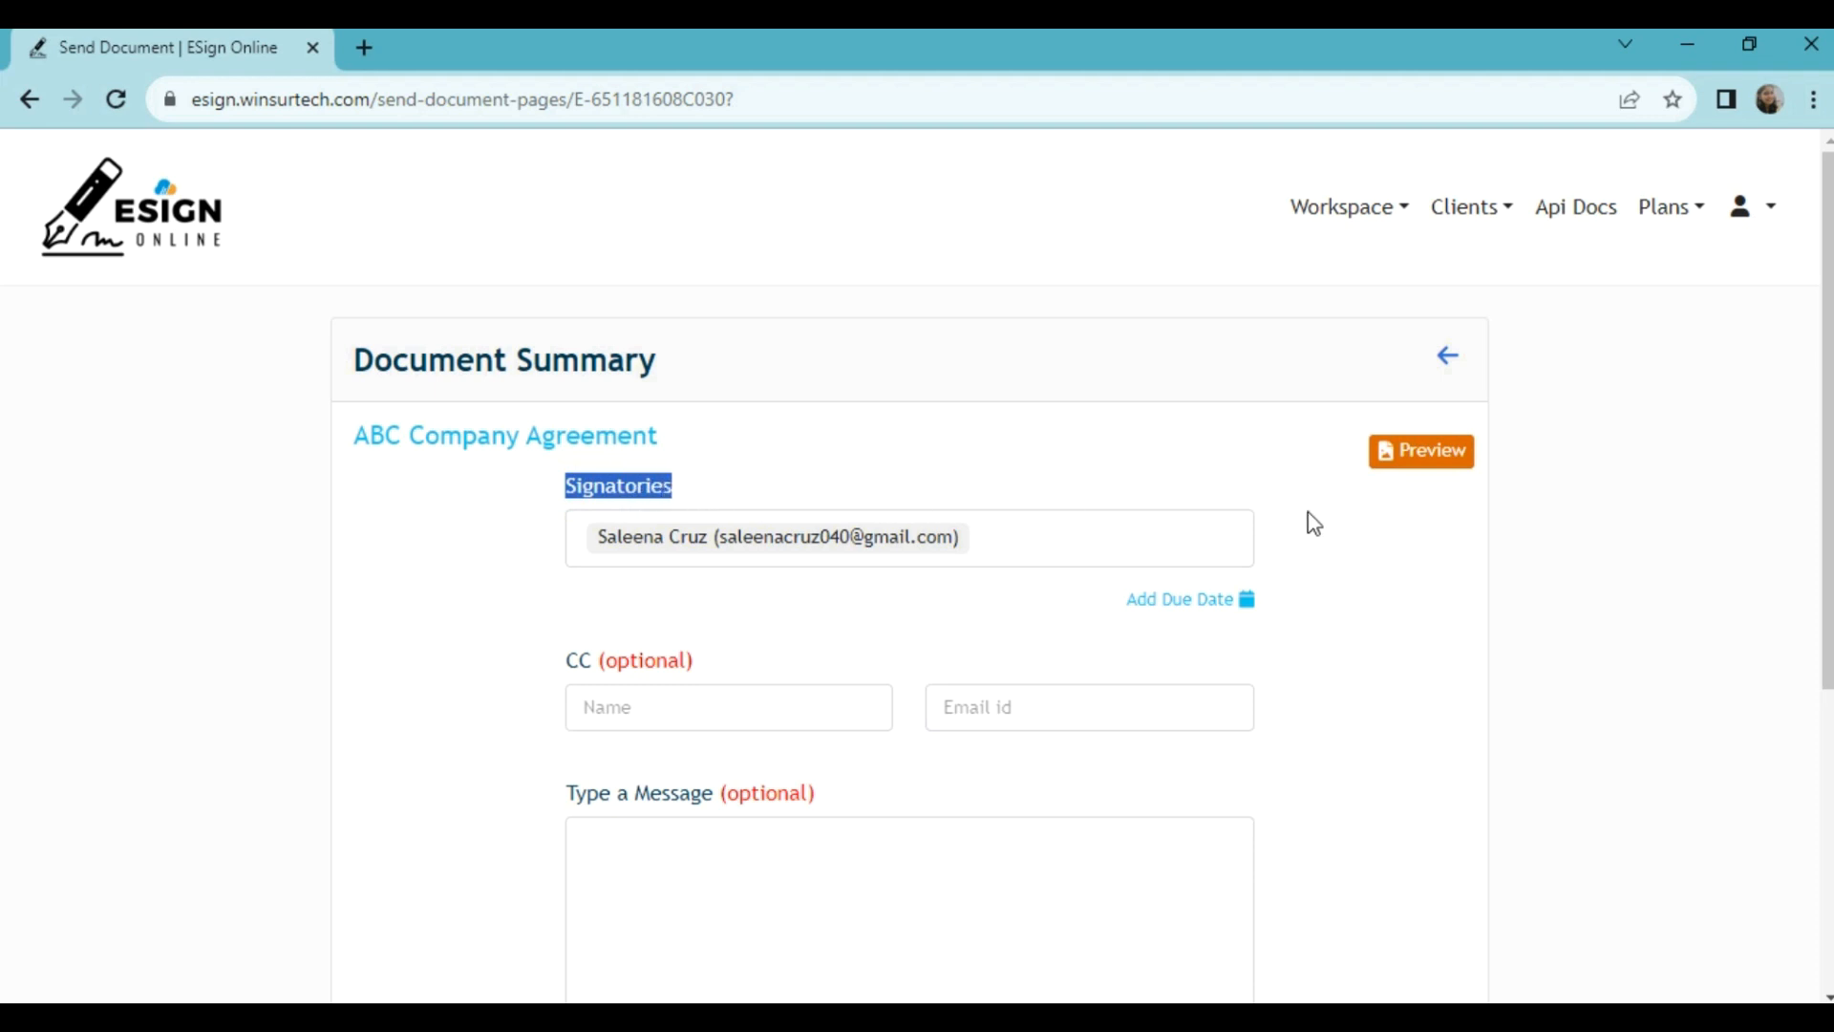
{"action": "left_click", "coordinate": [1432, 472]}
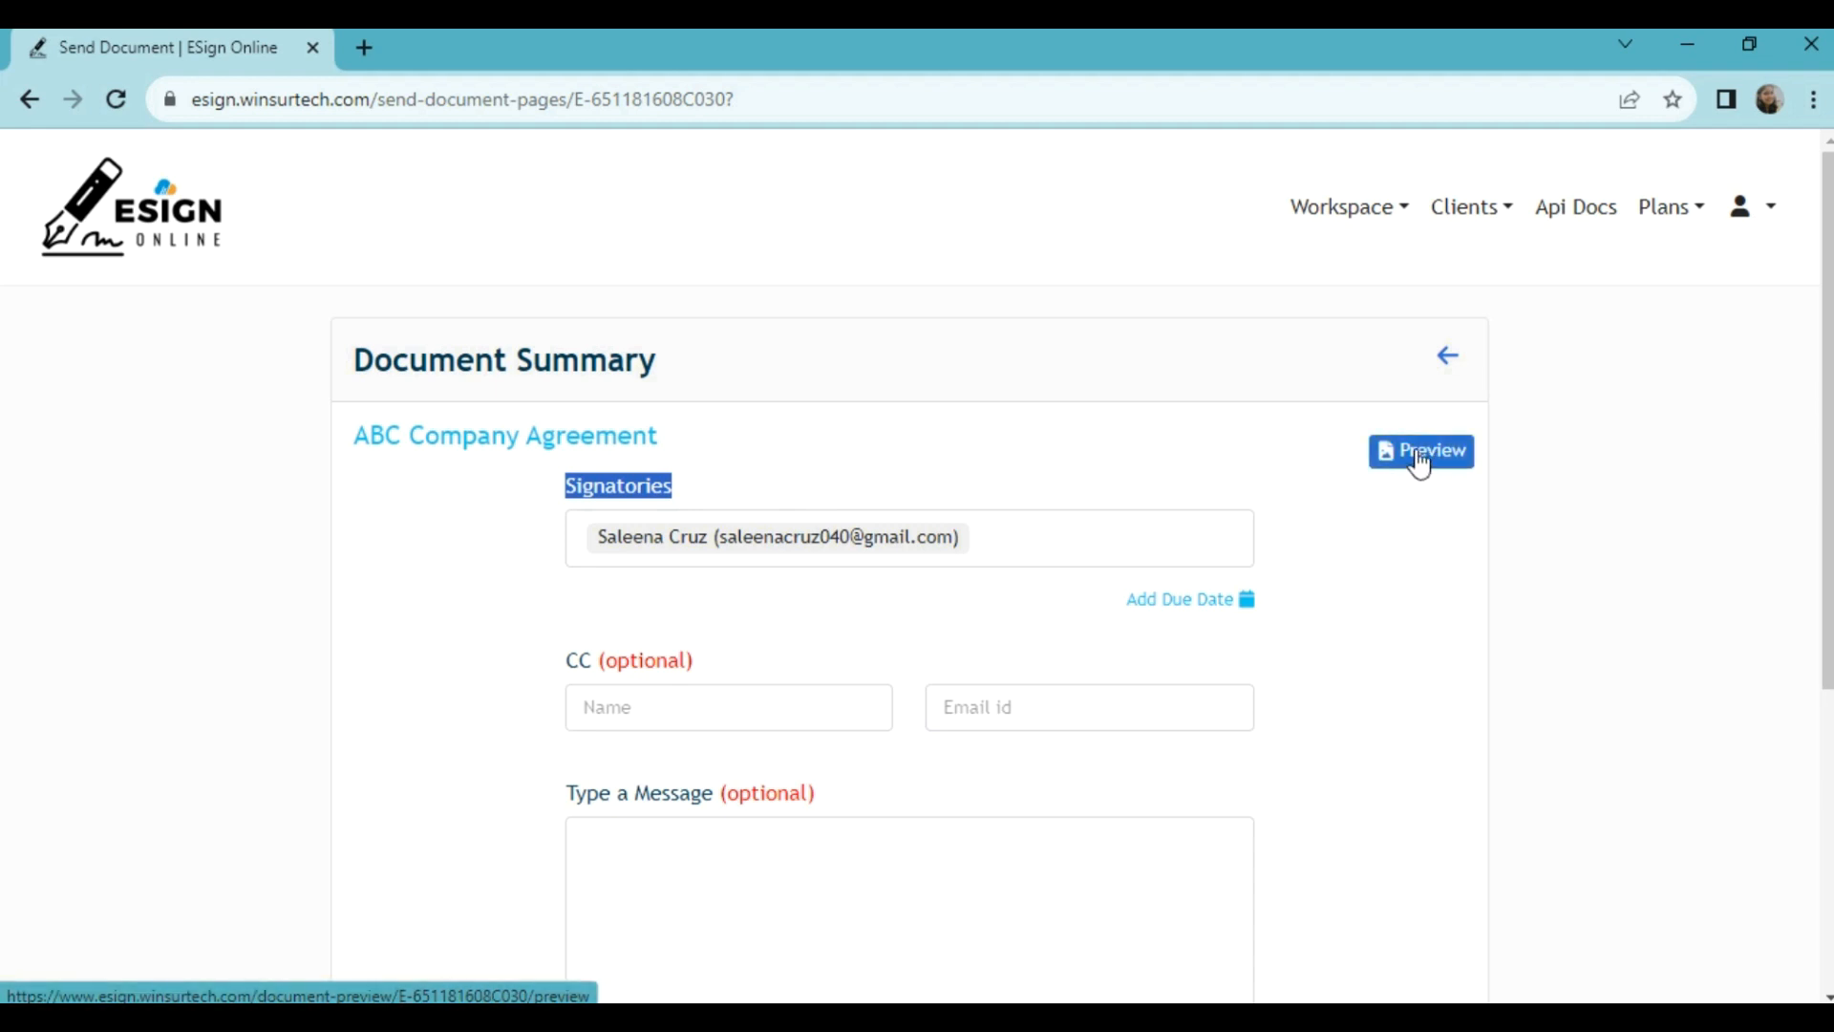
{"action": "left_click", "coordinate": [1410, 474]}
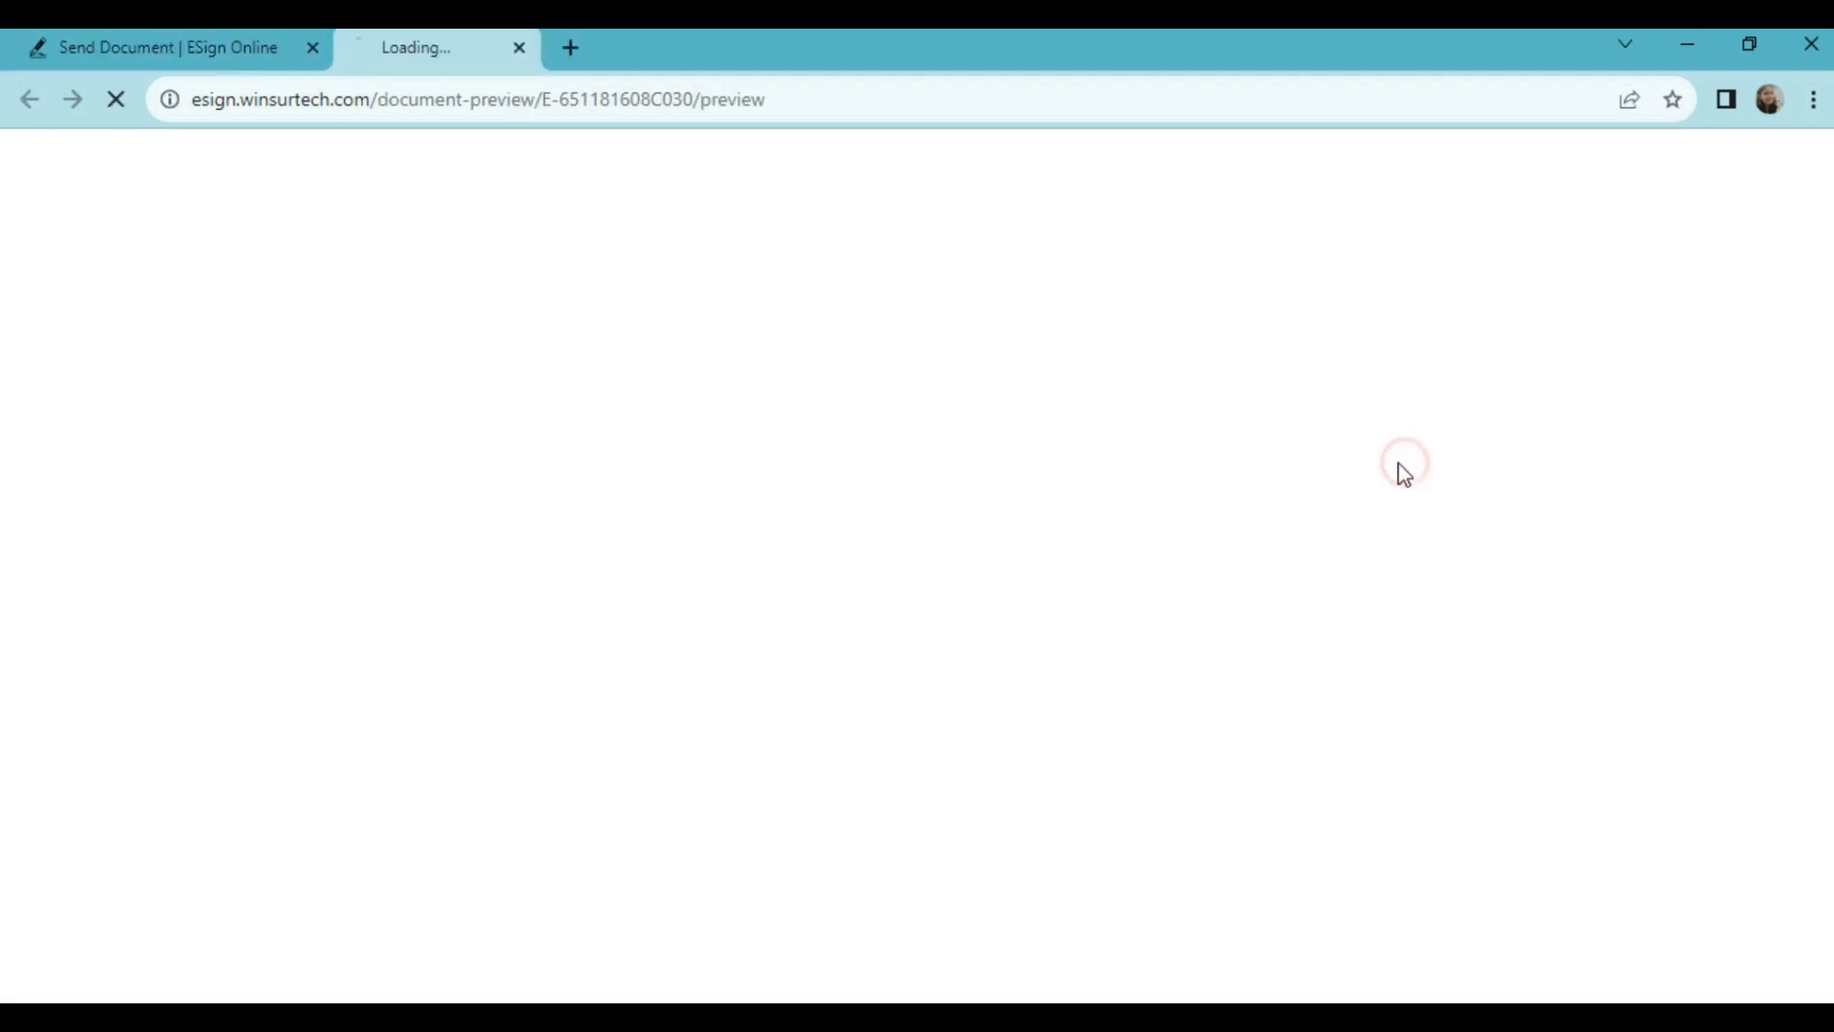
{"action": "scroll", "coordinate": [1193, 496], "scroll_direction": "down", "scroll_amount": 5}
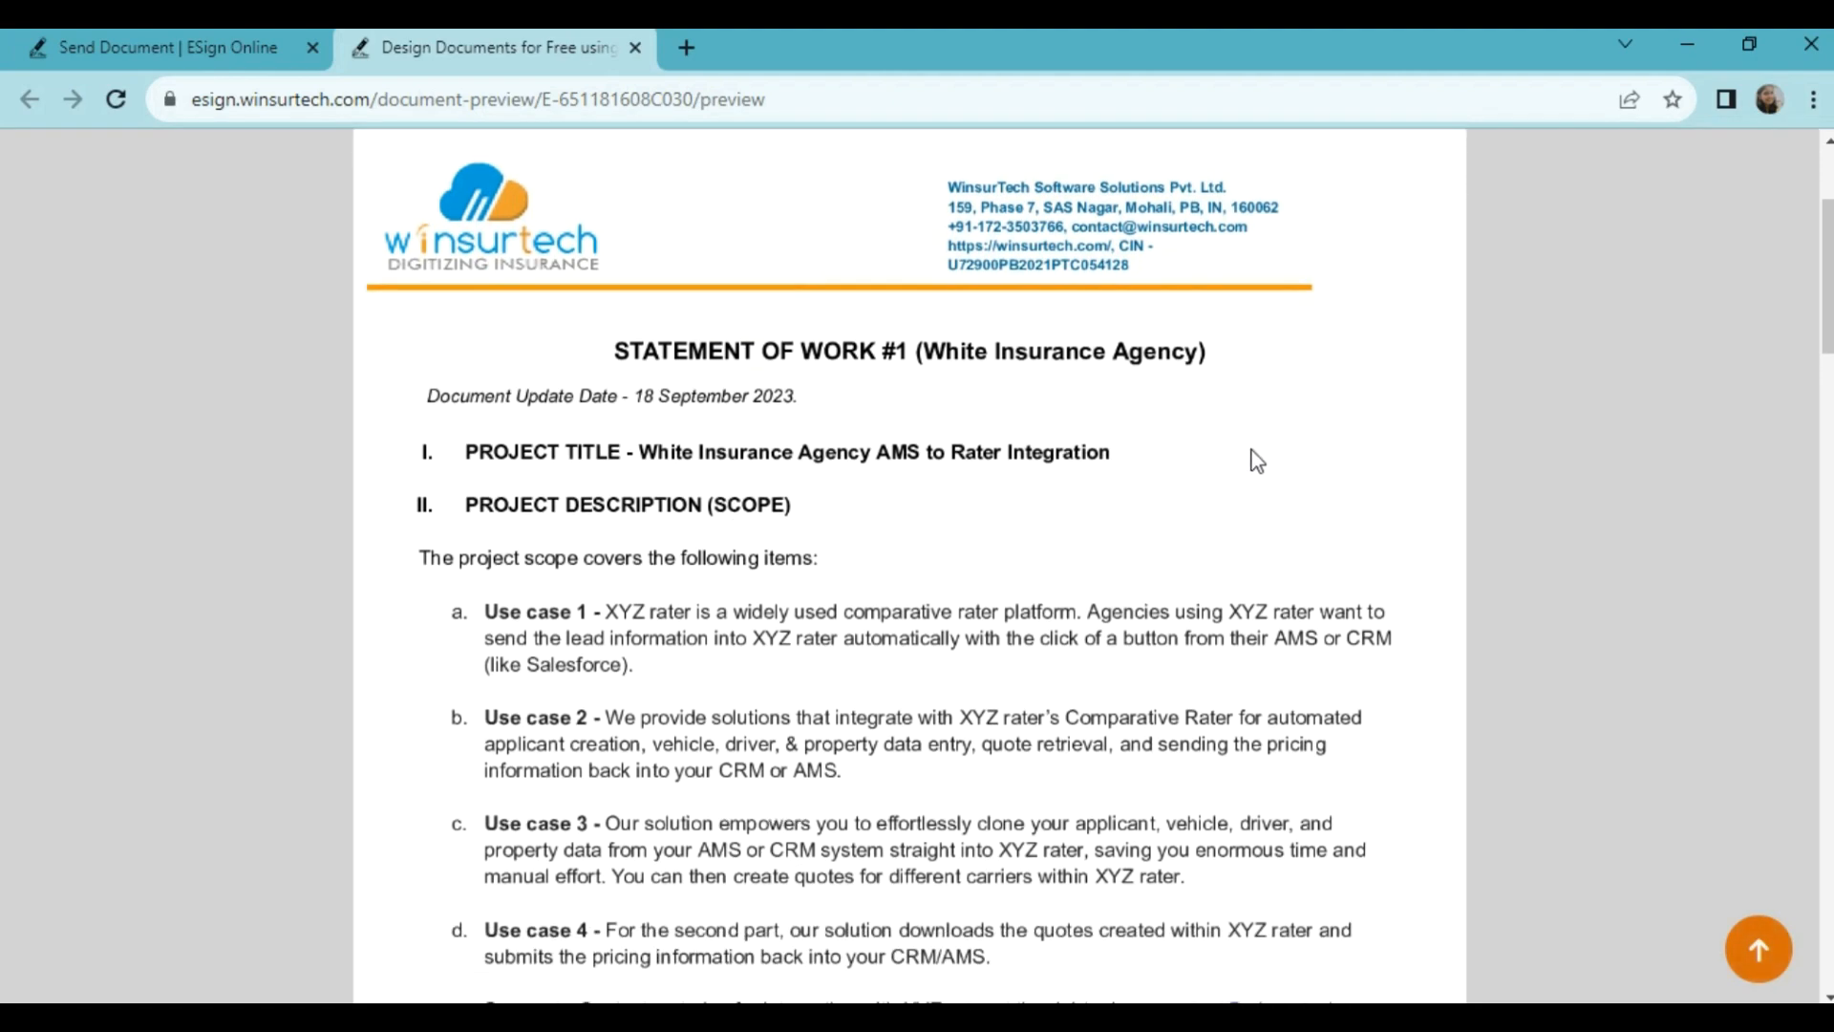
{"action": "scroll", "coordinate": [1067, 497], "scroll_direction": "down", "scroll_amount": 20}
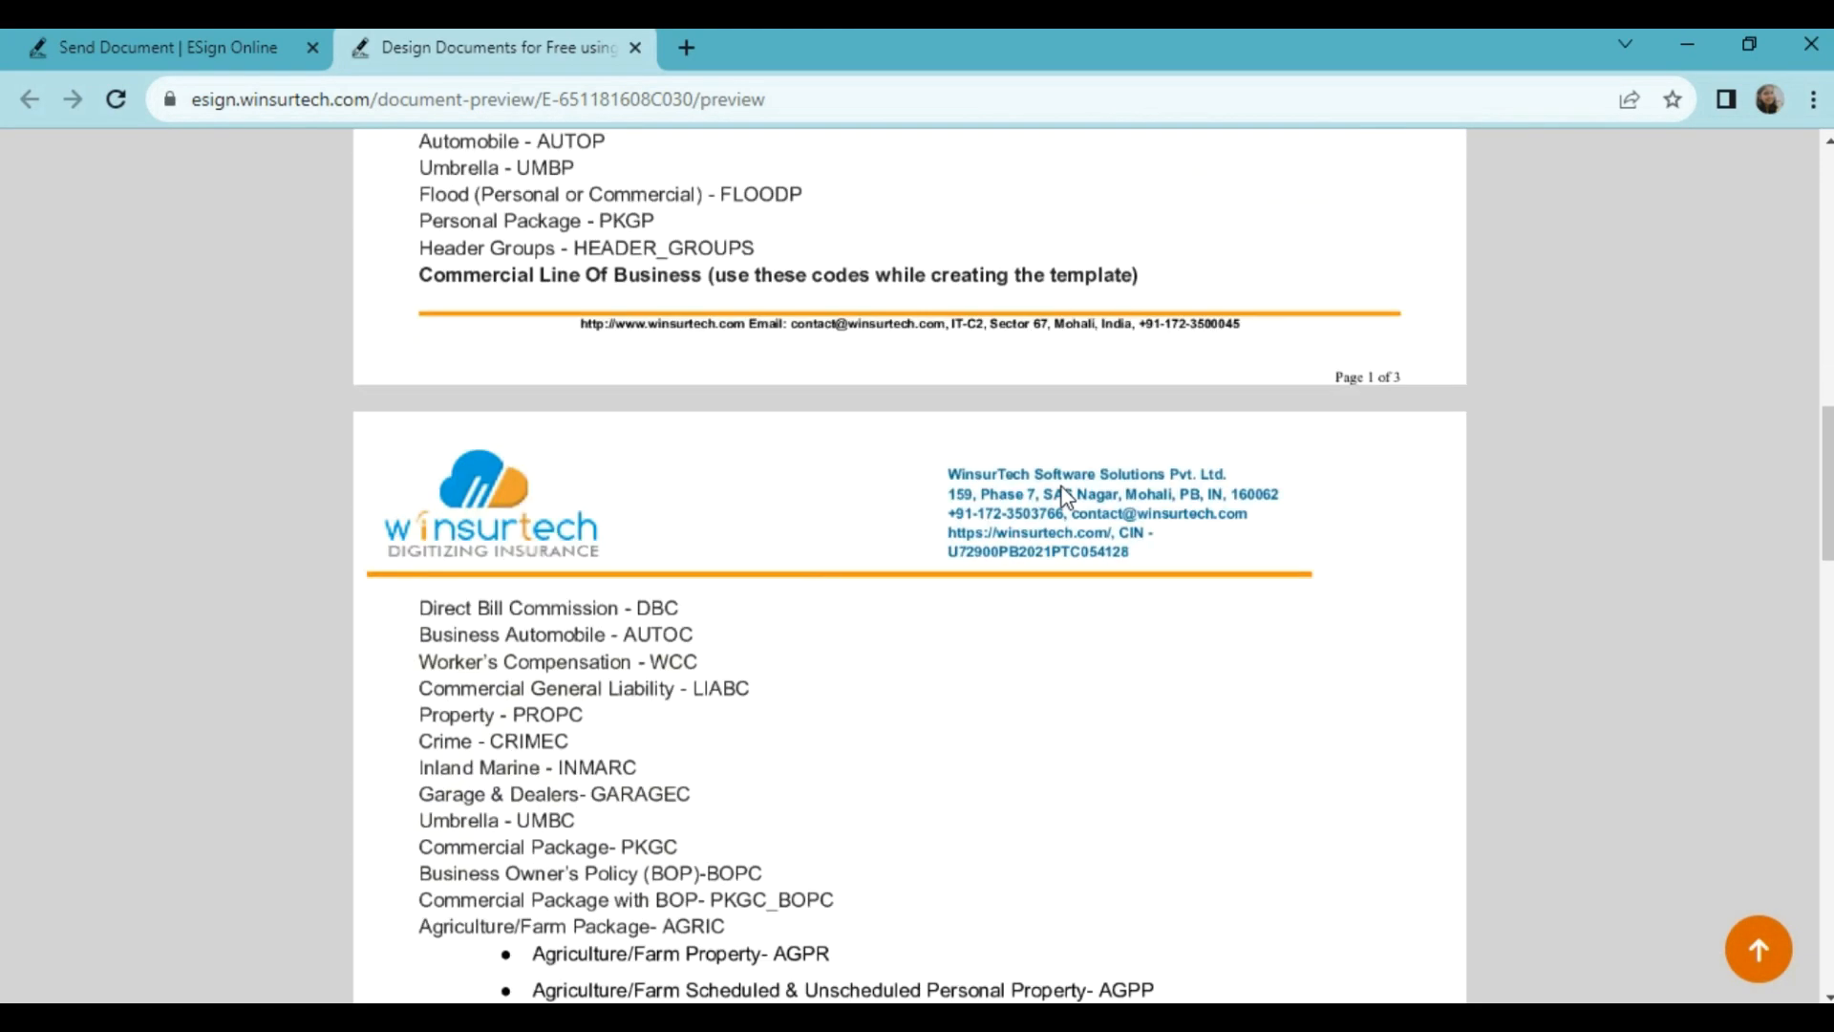
{"action": "scroll", "coordinate": [1067, 496], "scroll_direction": "down", "scroll_amount": 4}
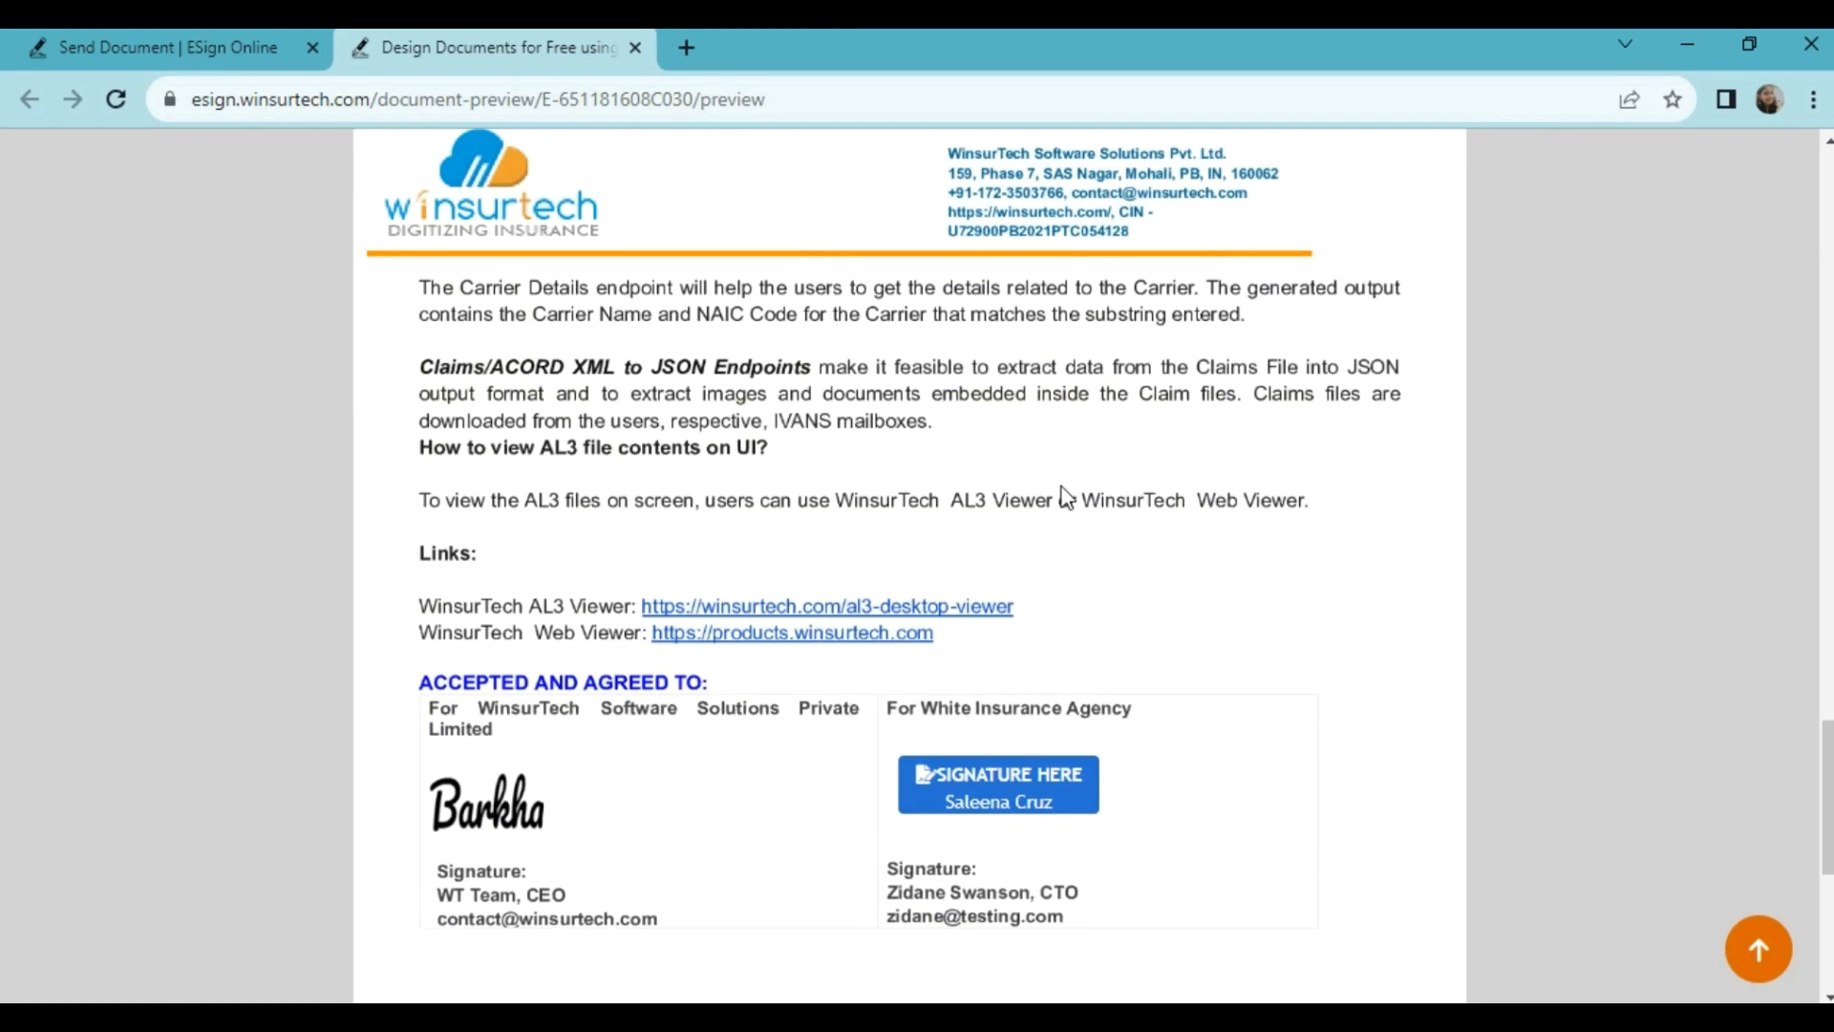
{"action": "scroll", "coordinate": [1067, 497], "scroll_direction": "up", "scroll_amount": 4}
{"action": "left_click", "coordinate": [277, 52]}
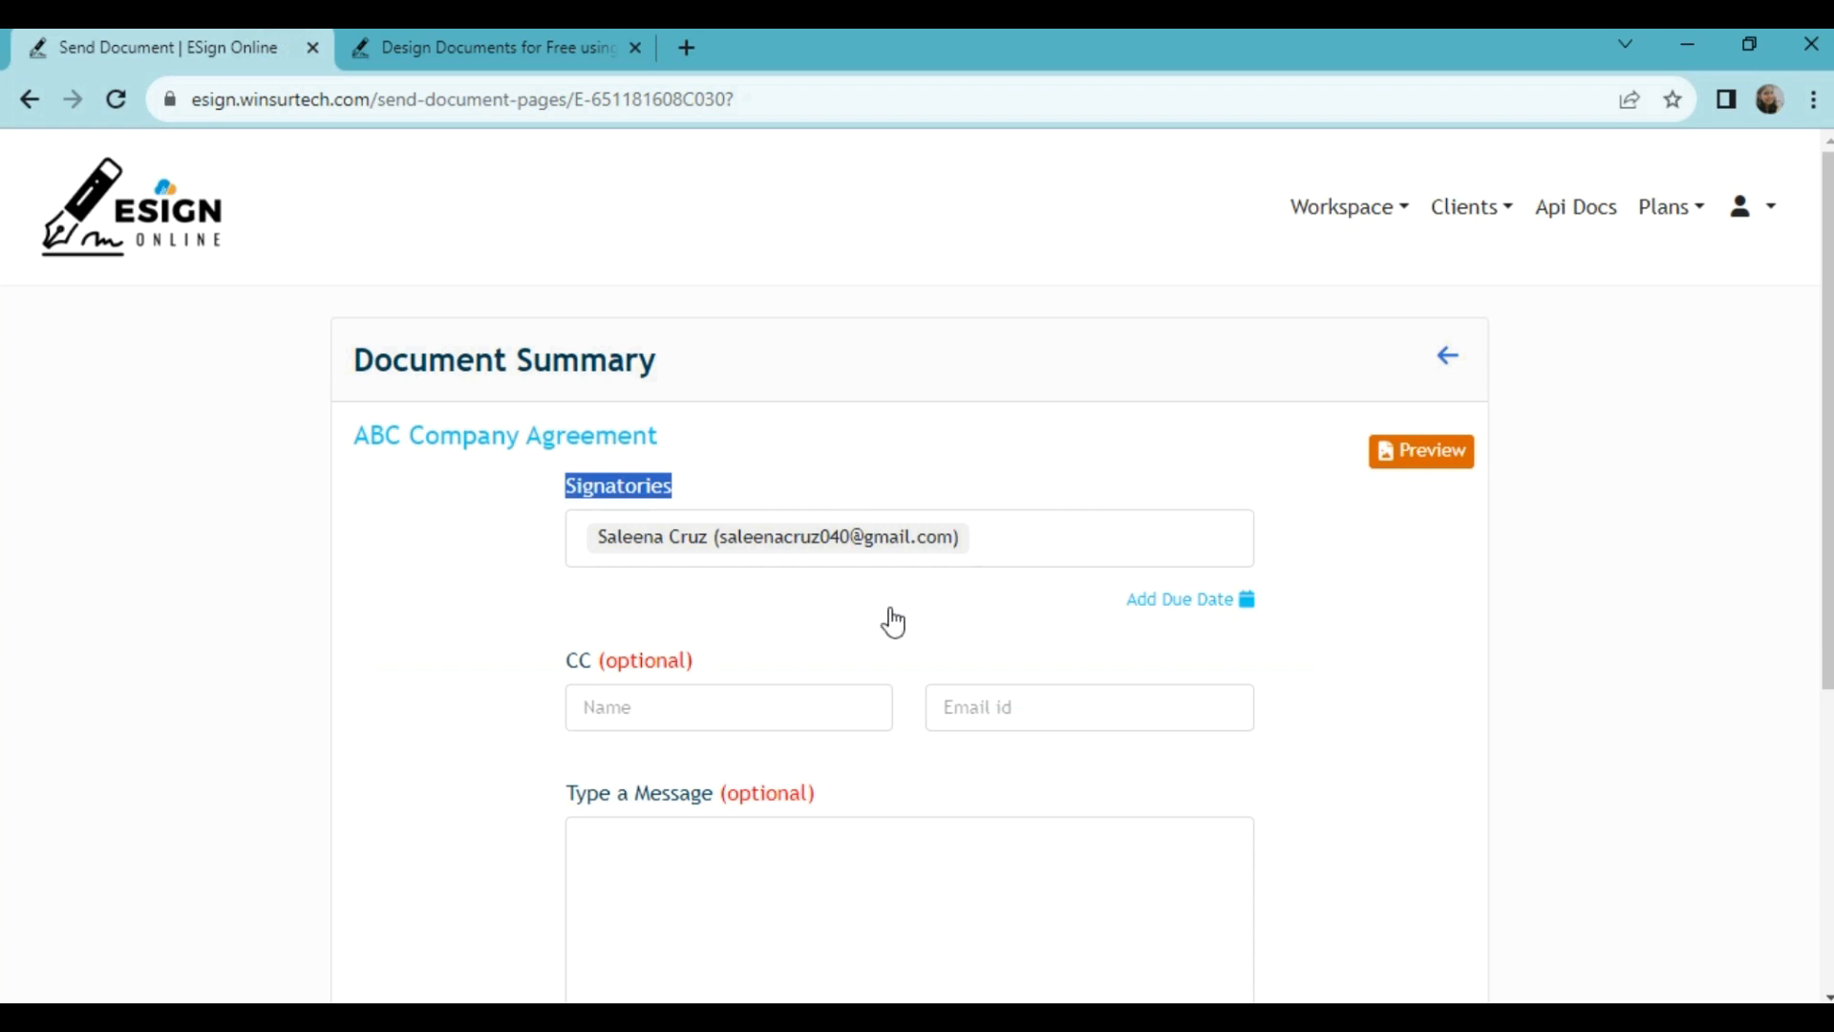
Step: Add a signature due date under Signatories, leaving CC and message blank
{"action": "left_click", "coordinate": [1196, 604]}
{"action": "scroll", "coordinate": [765, 541], "scroll_direction": "down", "scroll_amount": 3}
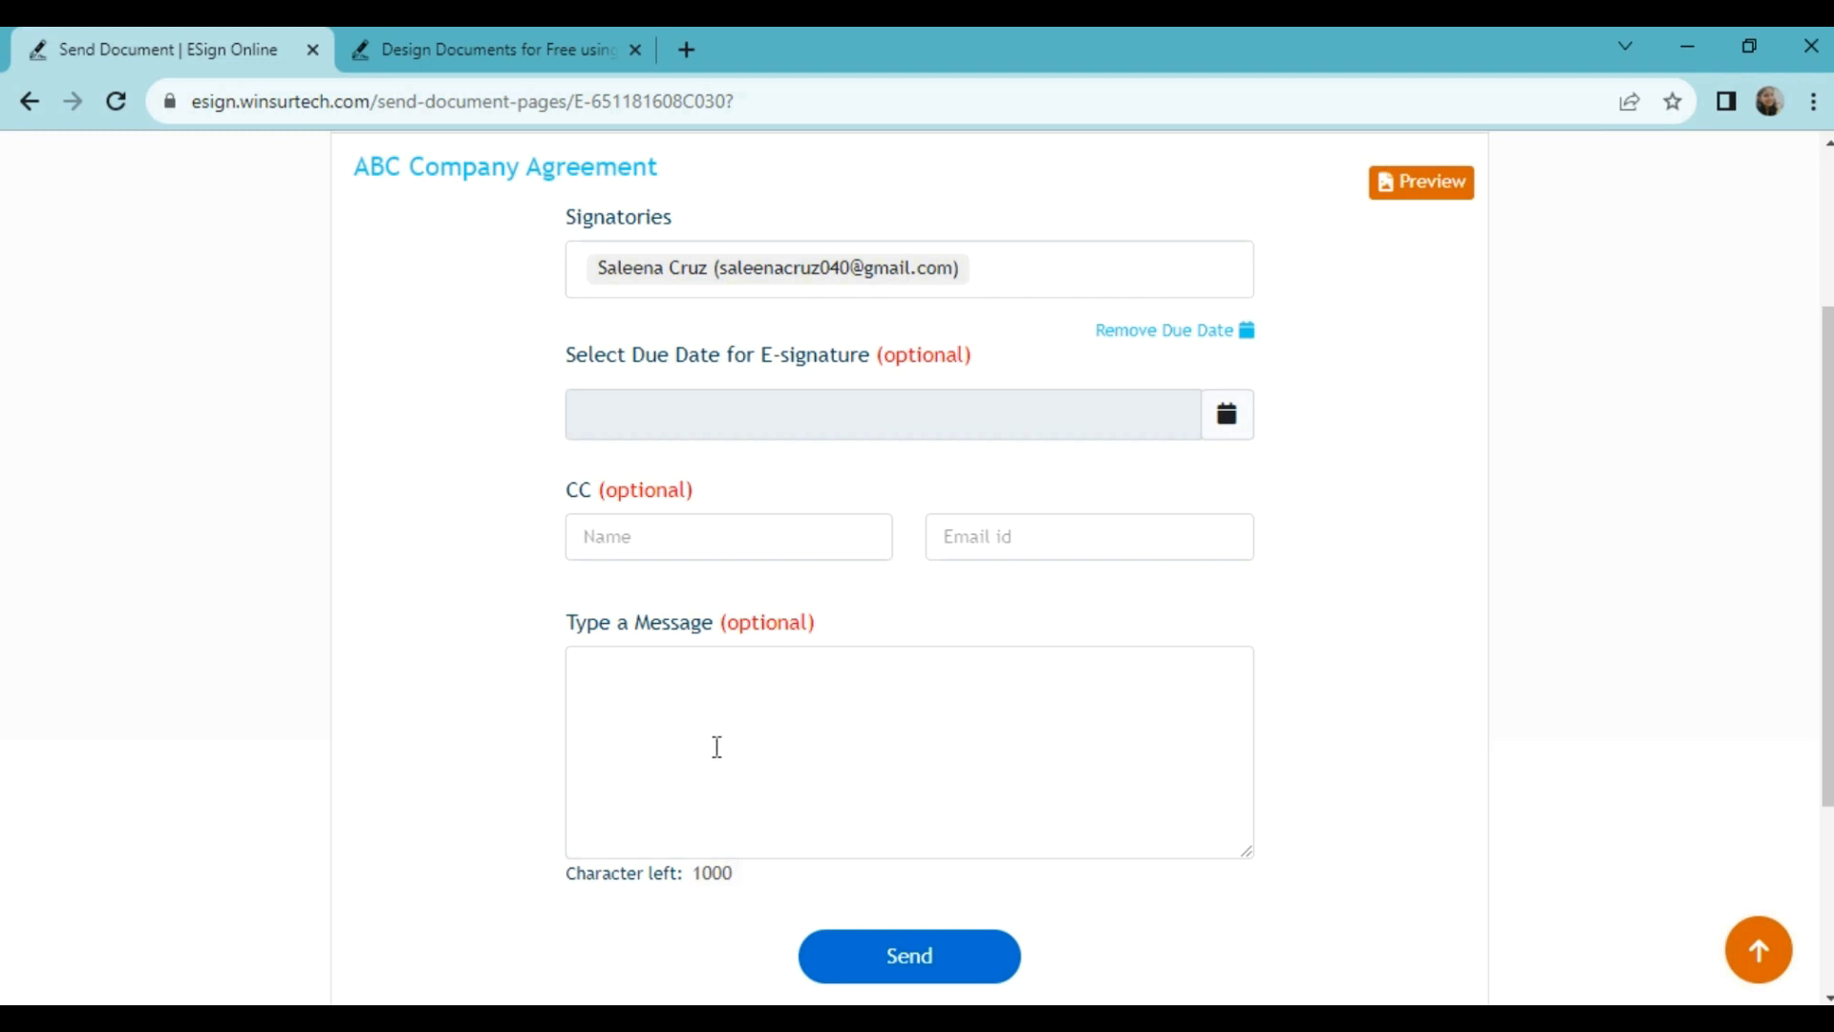
{"action": "scroll", "coordinate": [718, 738], "scroll_direction": "down", "scroll_amount": 3}
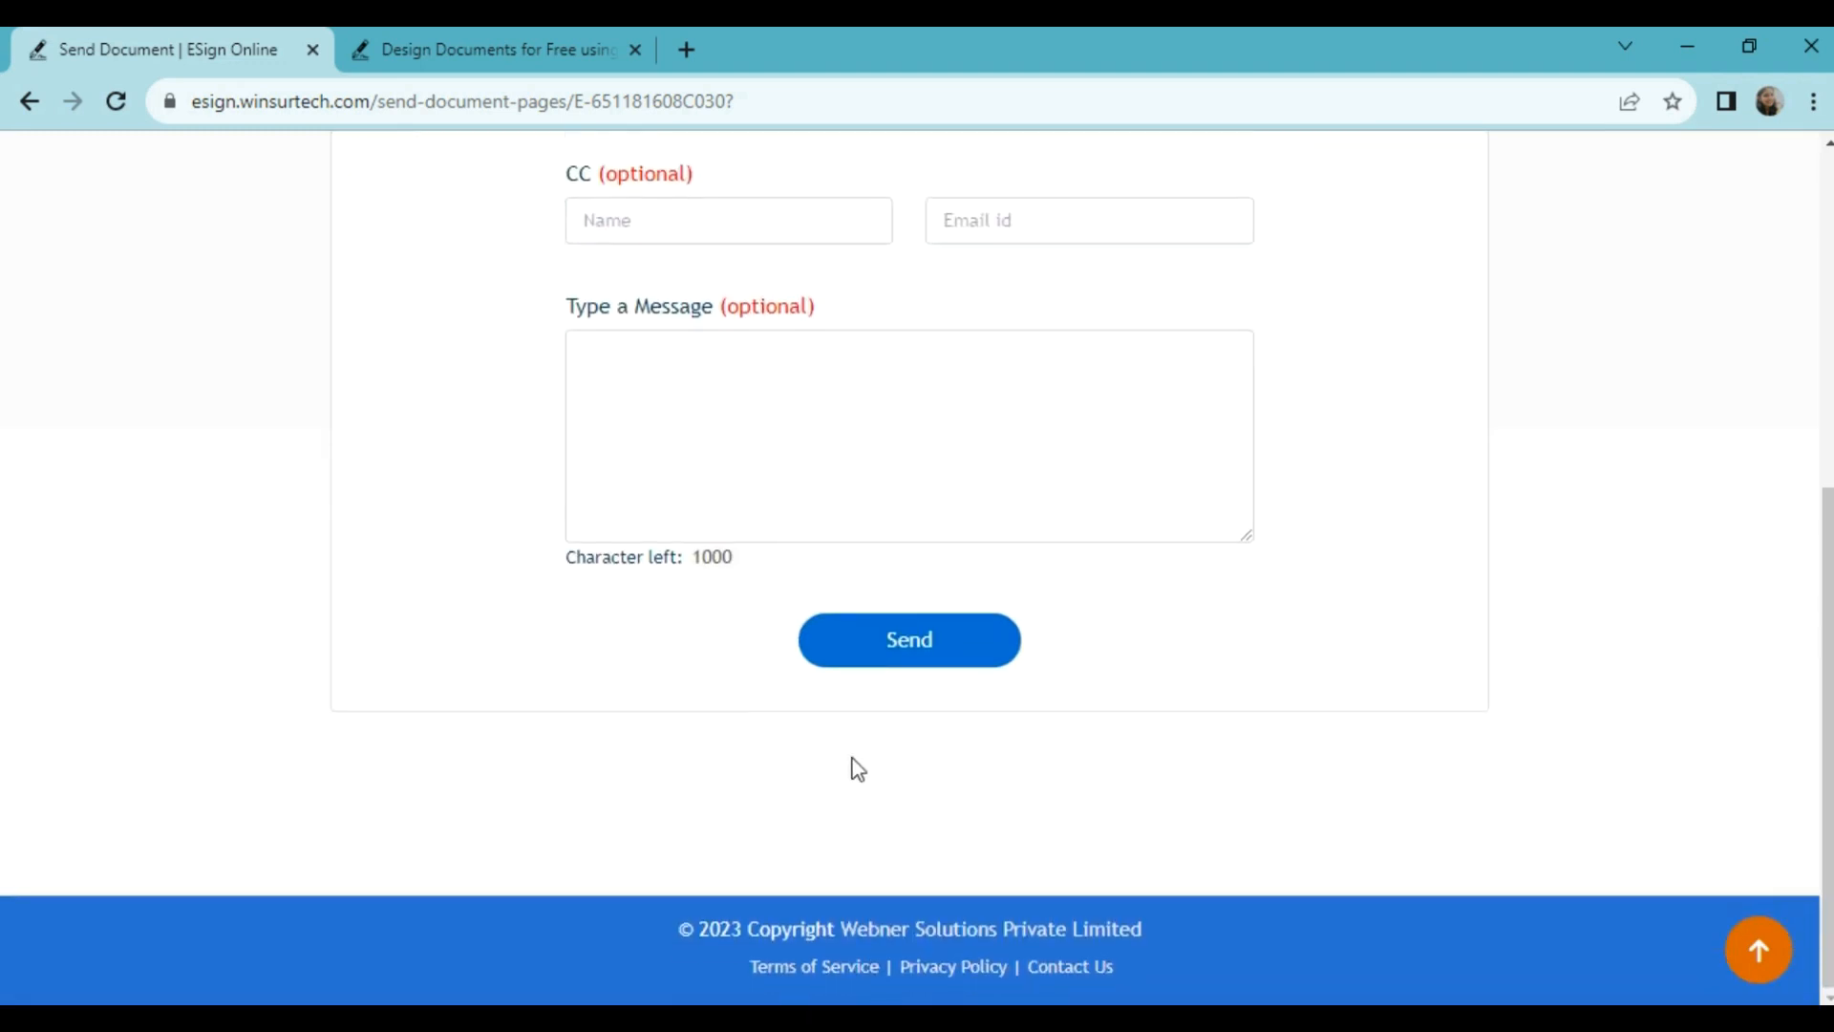
Step: Send ABC Company Agreement, view it, then open its audit trail from the Documents List
{"action": "left_click", "coordinate": [902, 657]}
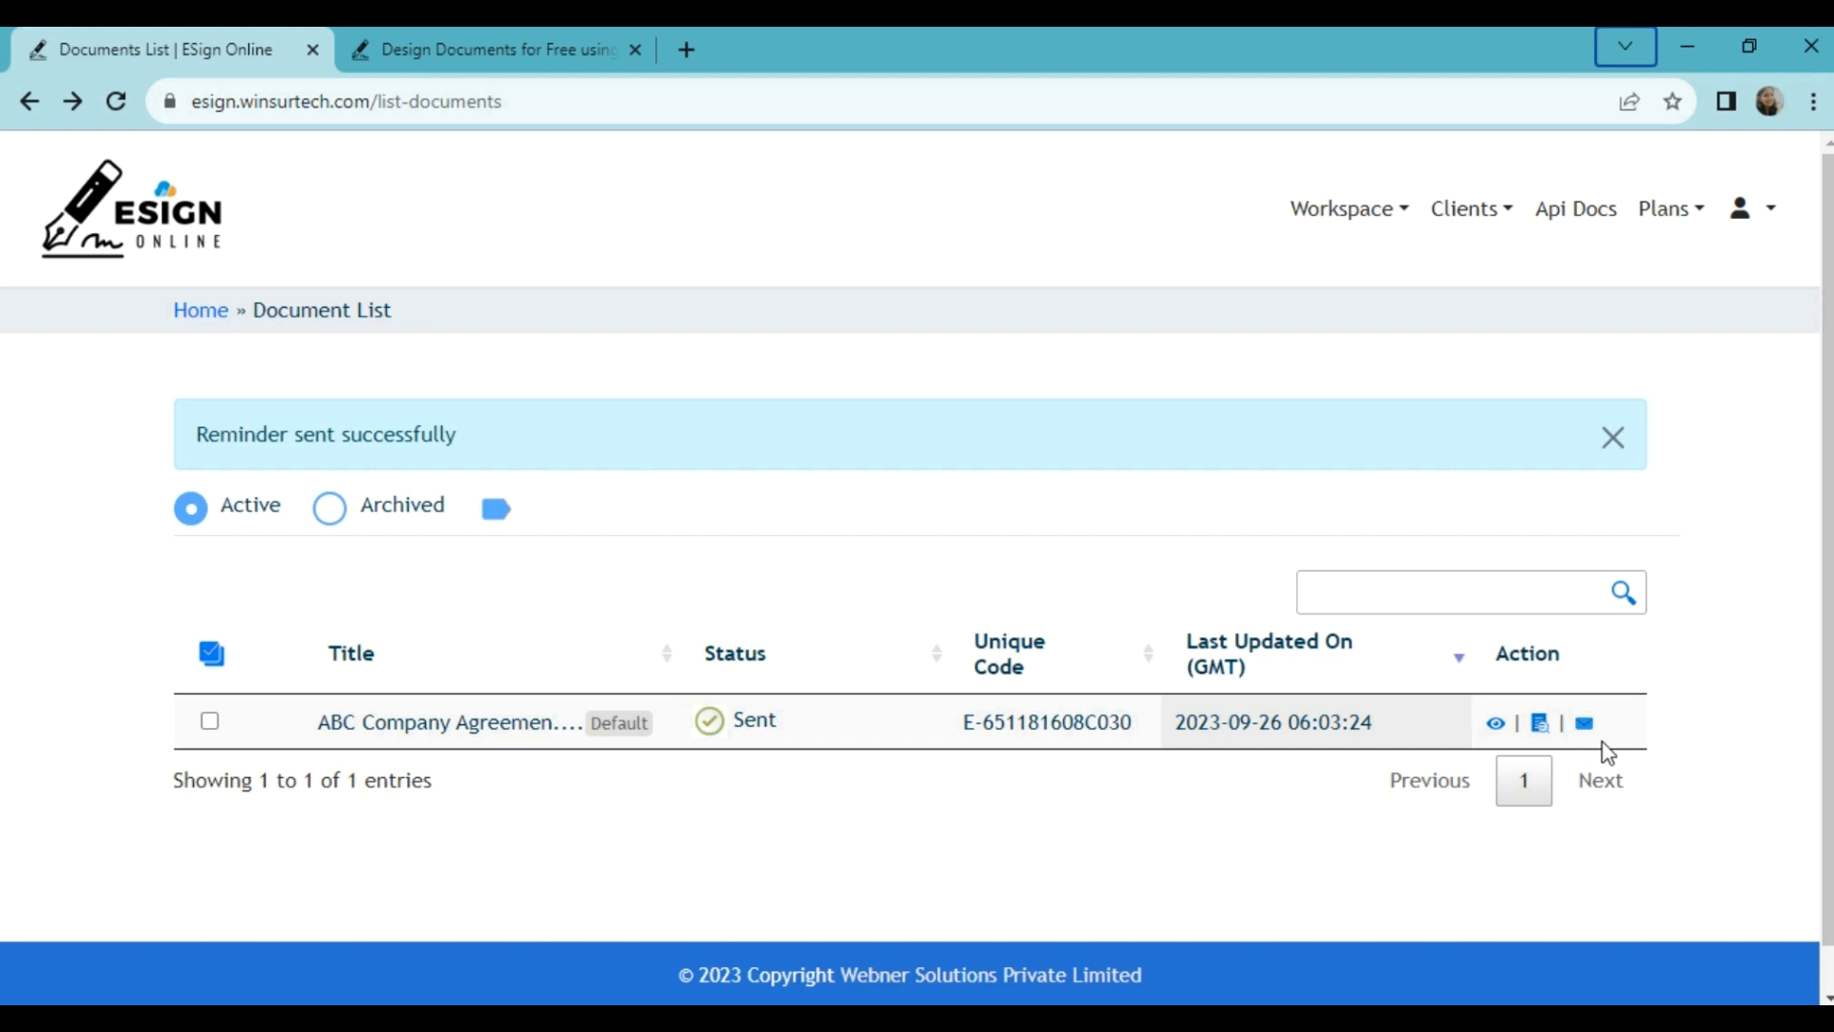
{"action": "left_click", "coordinate": [1495, 724]}
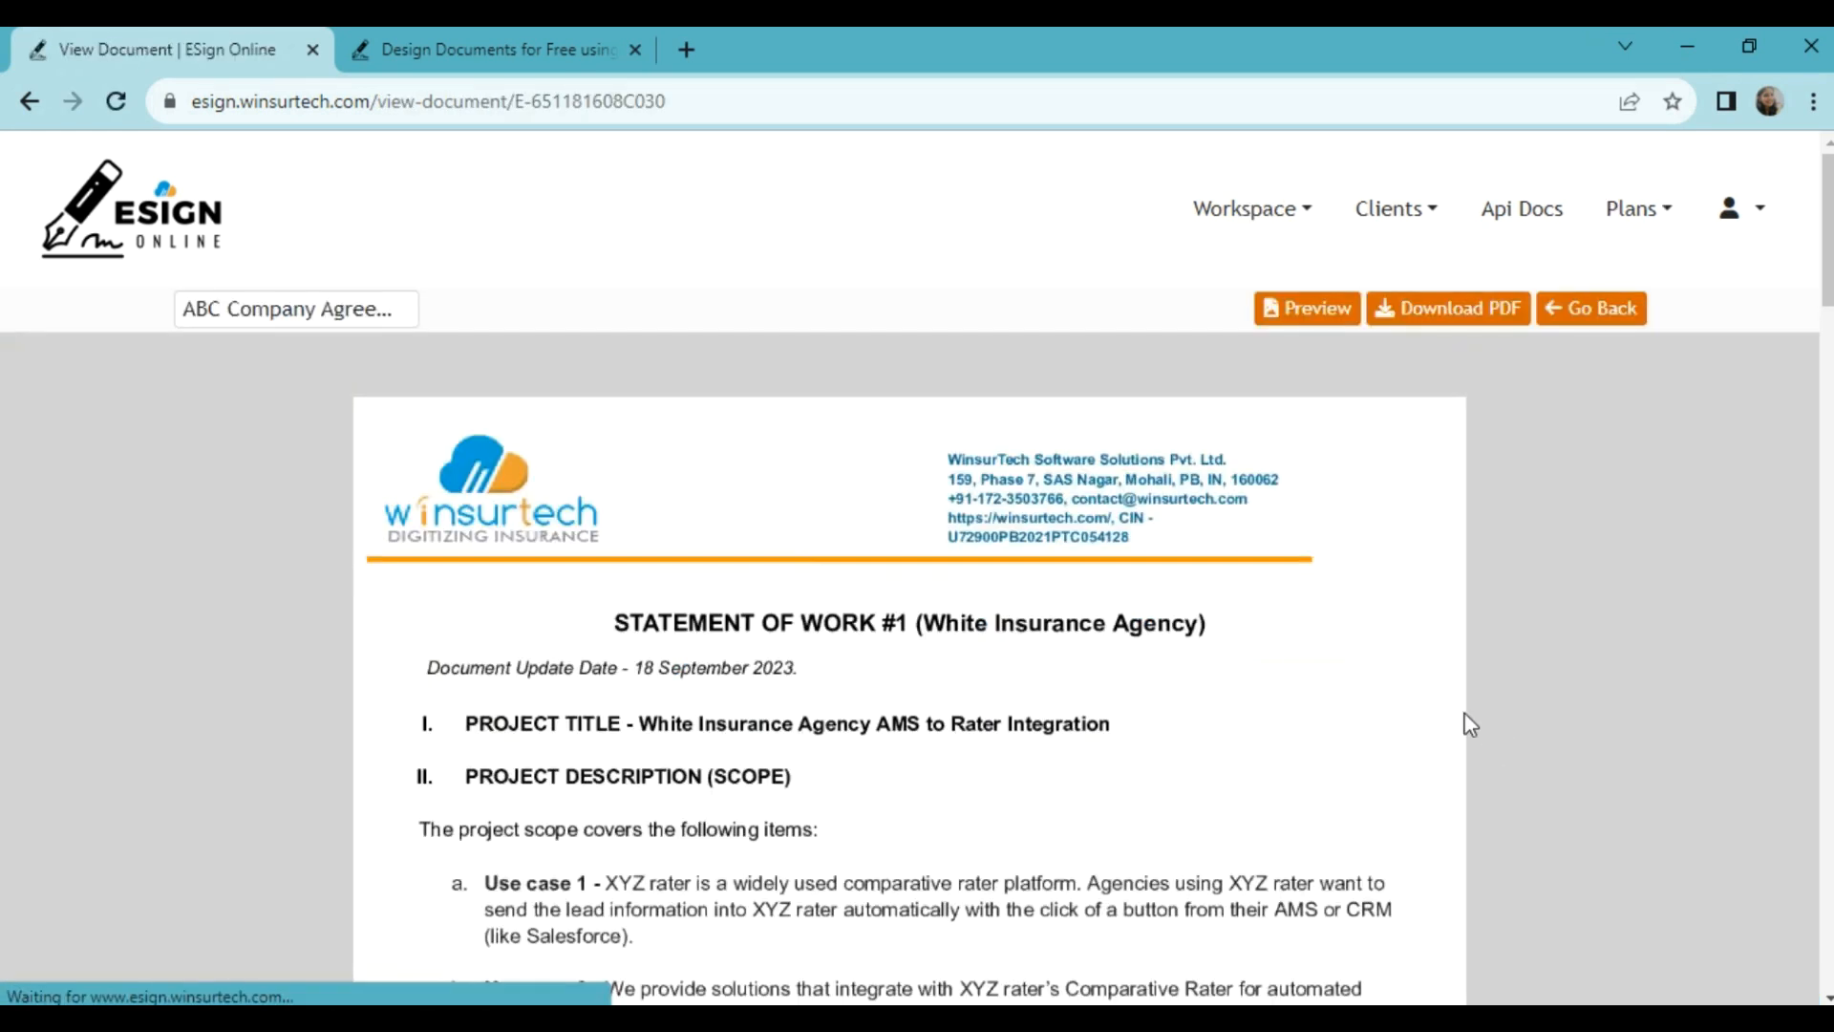
{"action": "scroll", "coordinate": [1465, 724], "scroll_direction": "down", "scroll_amount": 15}
{"action": "scroll", "coordinate": [1420, 725], "scroll_direction": "down", "scroll_amount": 15}
{"action": "scroll", "coordinate": [1420, 726], "scroll_direction": "up", "scroll_amount": 8}
{"action": "left_click", "coordinate": [32, 103]}
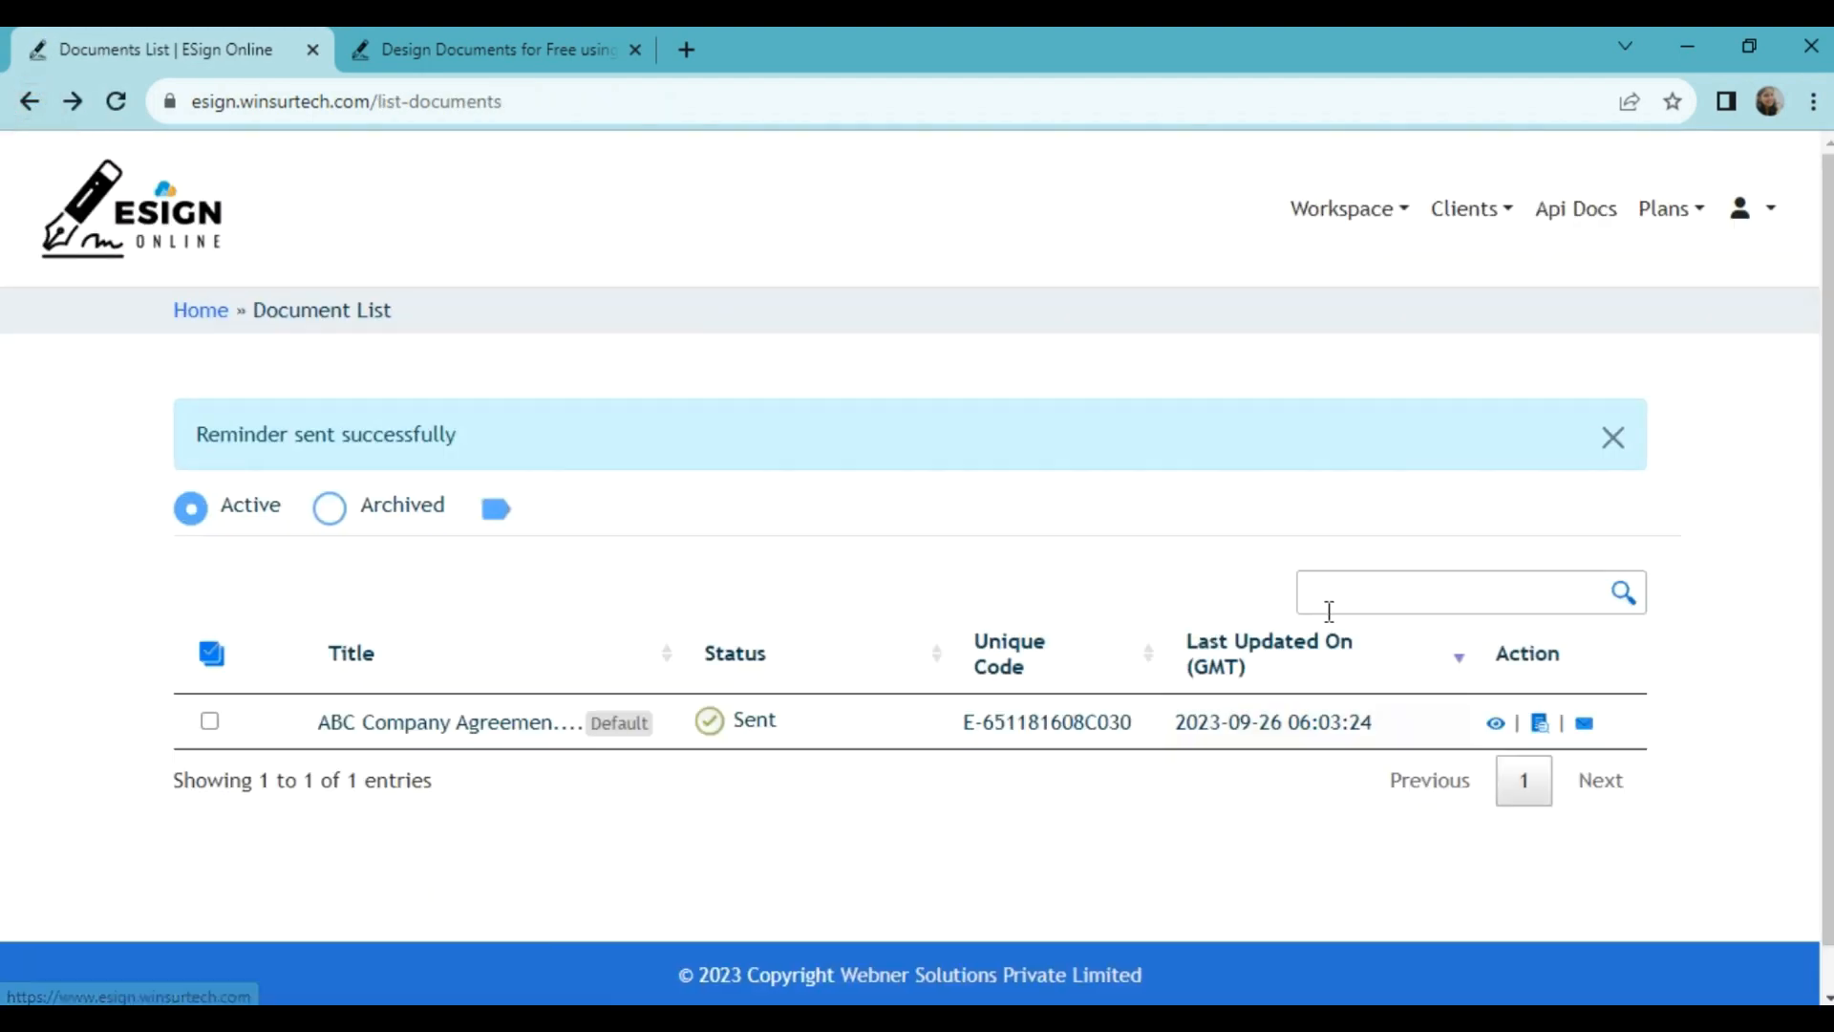
{"action": "left_click", "coordinate": [1541, 728]}
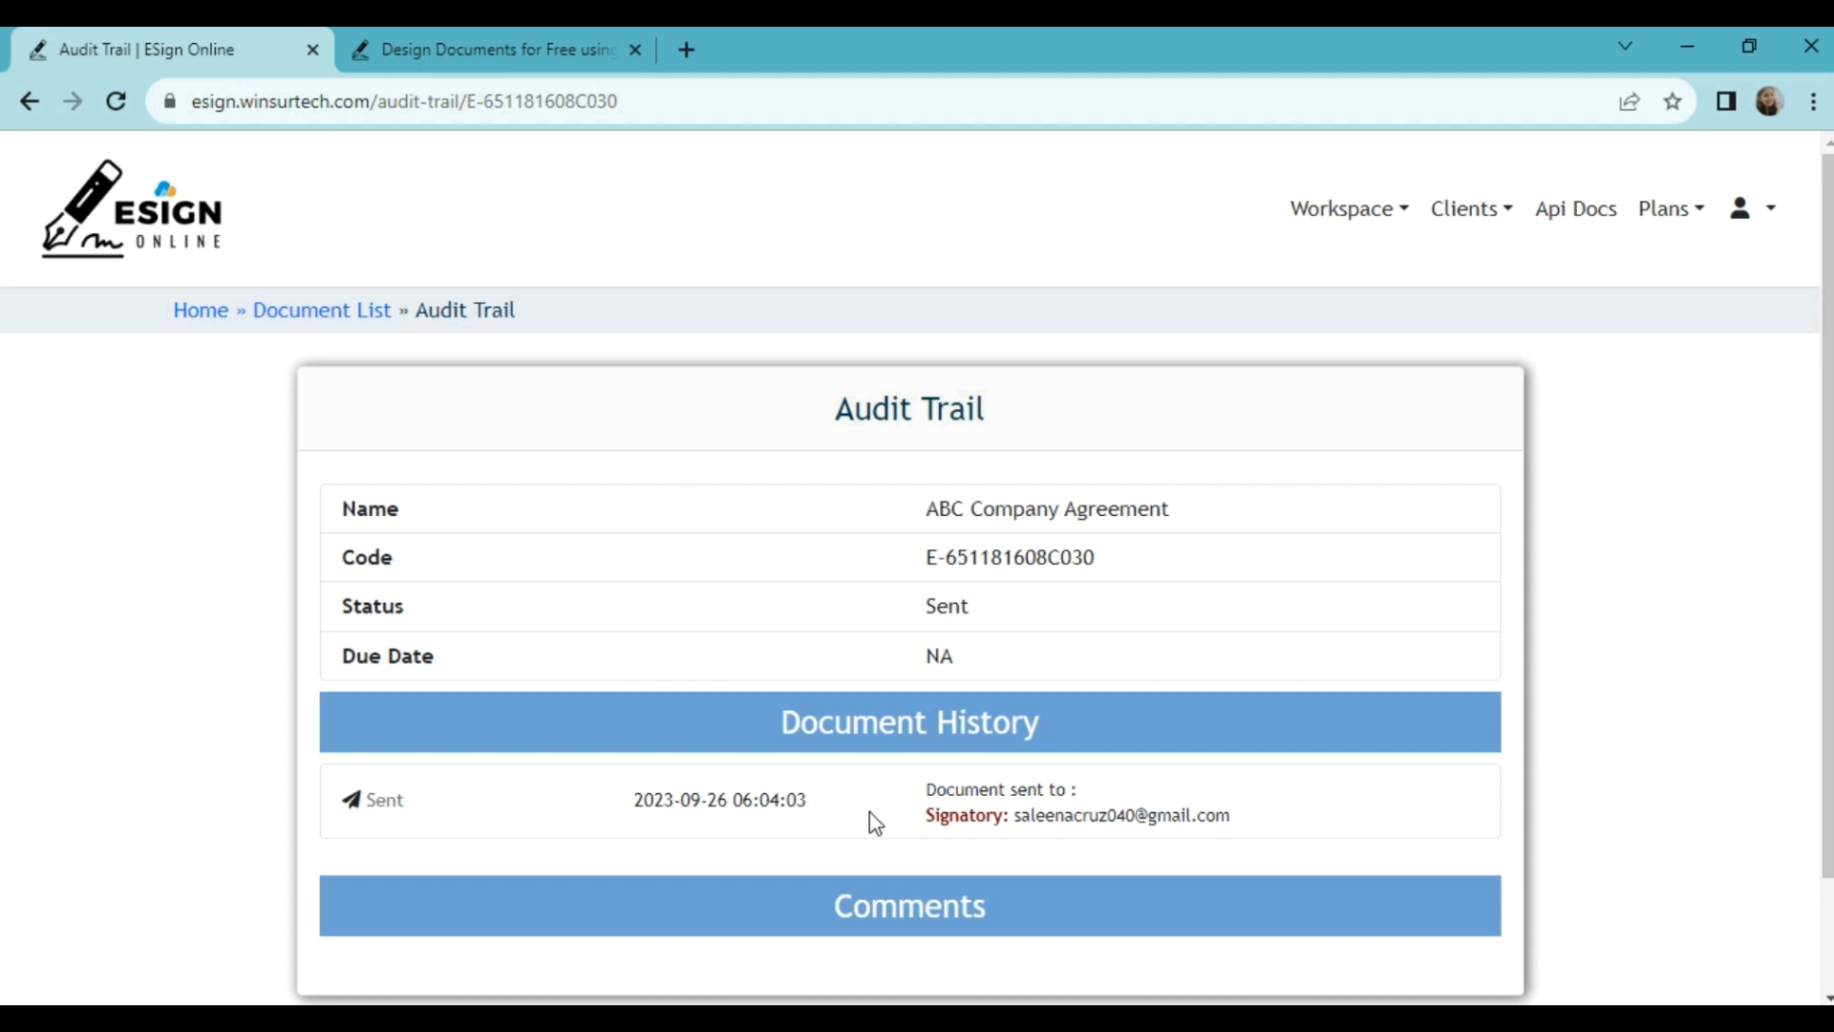
Step: Go back from the Audit Trail to the Documents List
{"action": "left_click", "coordinate": [30, 102]}
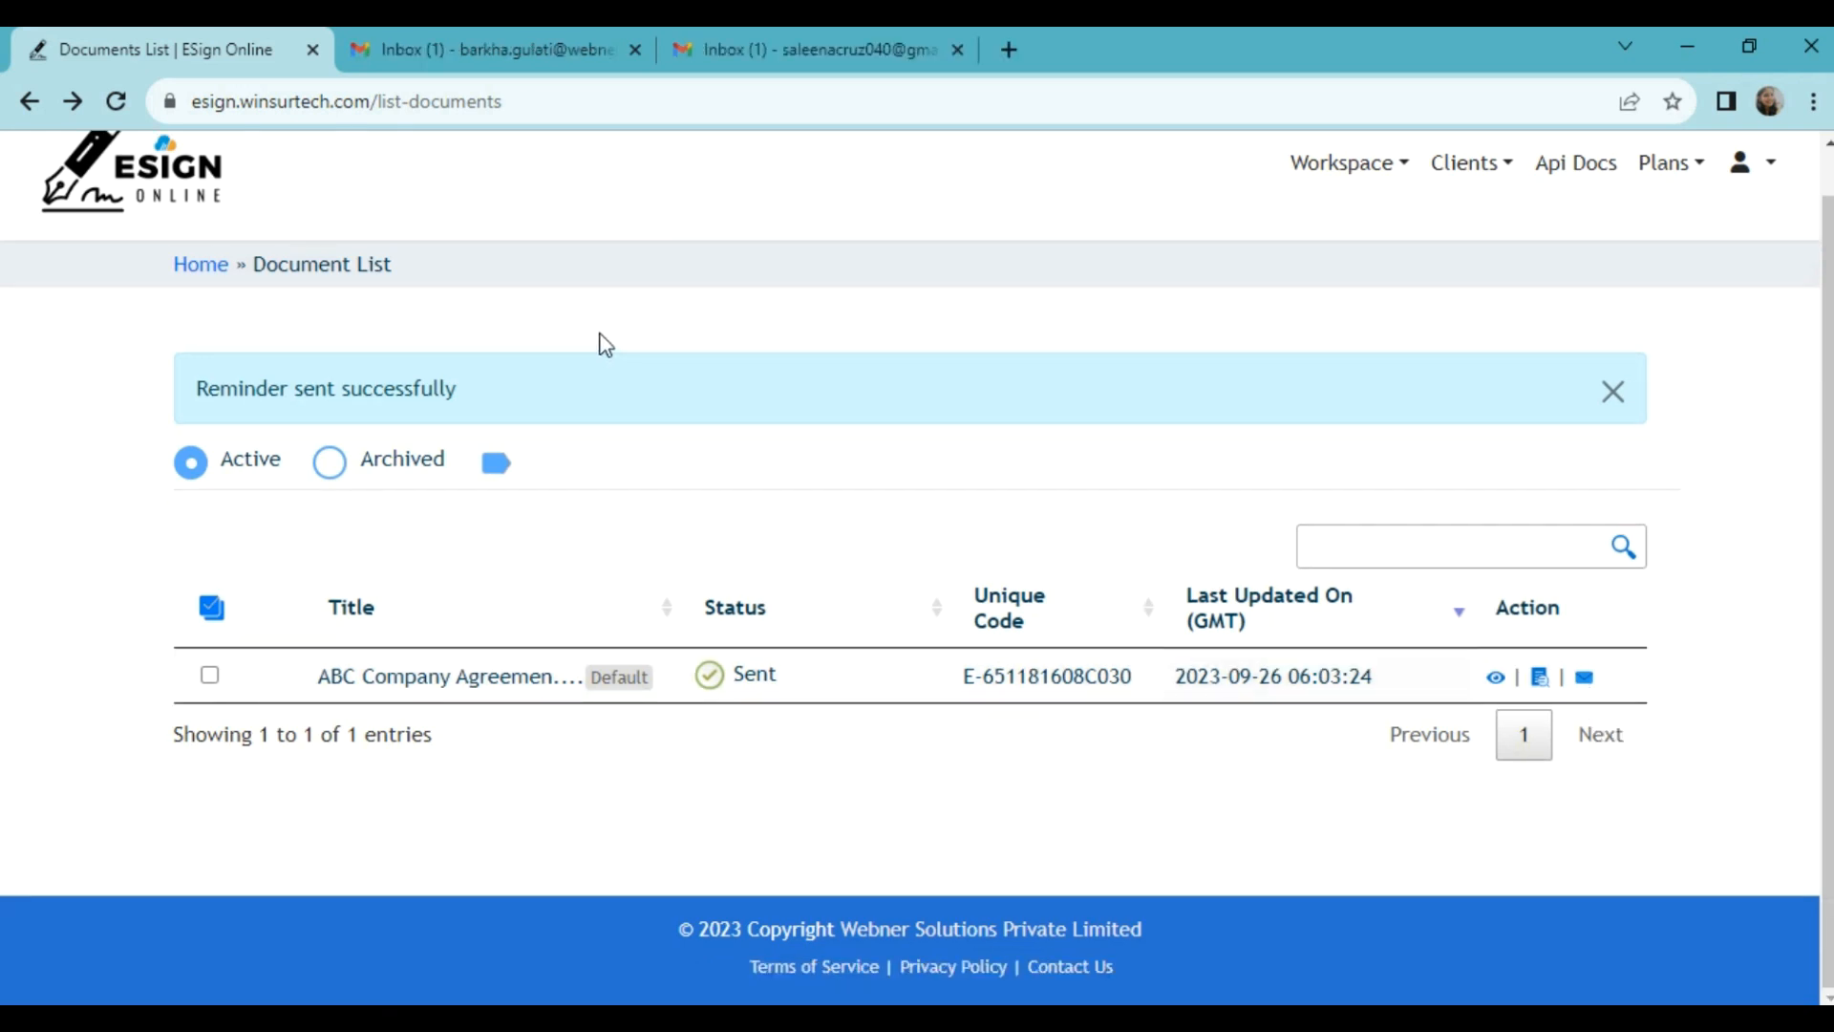
Step: In the signer's Gmail, open the Winsurtech request e-mail and follow VIEW & TAKE ACTION
{"action": "left_click", "coordinate": [829, 47]}
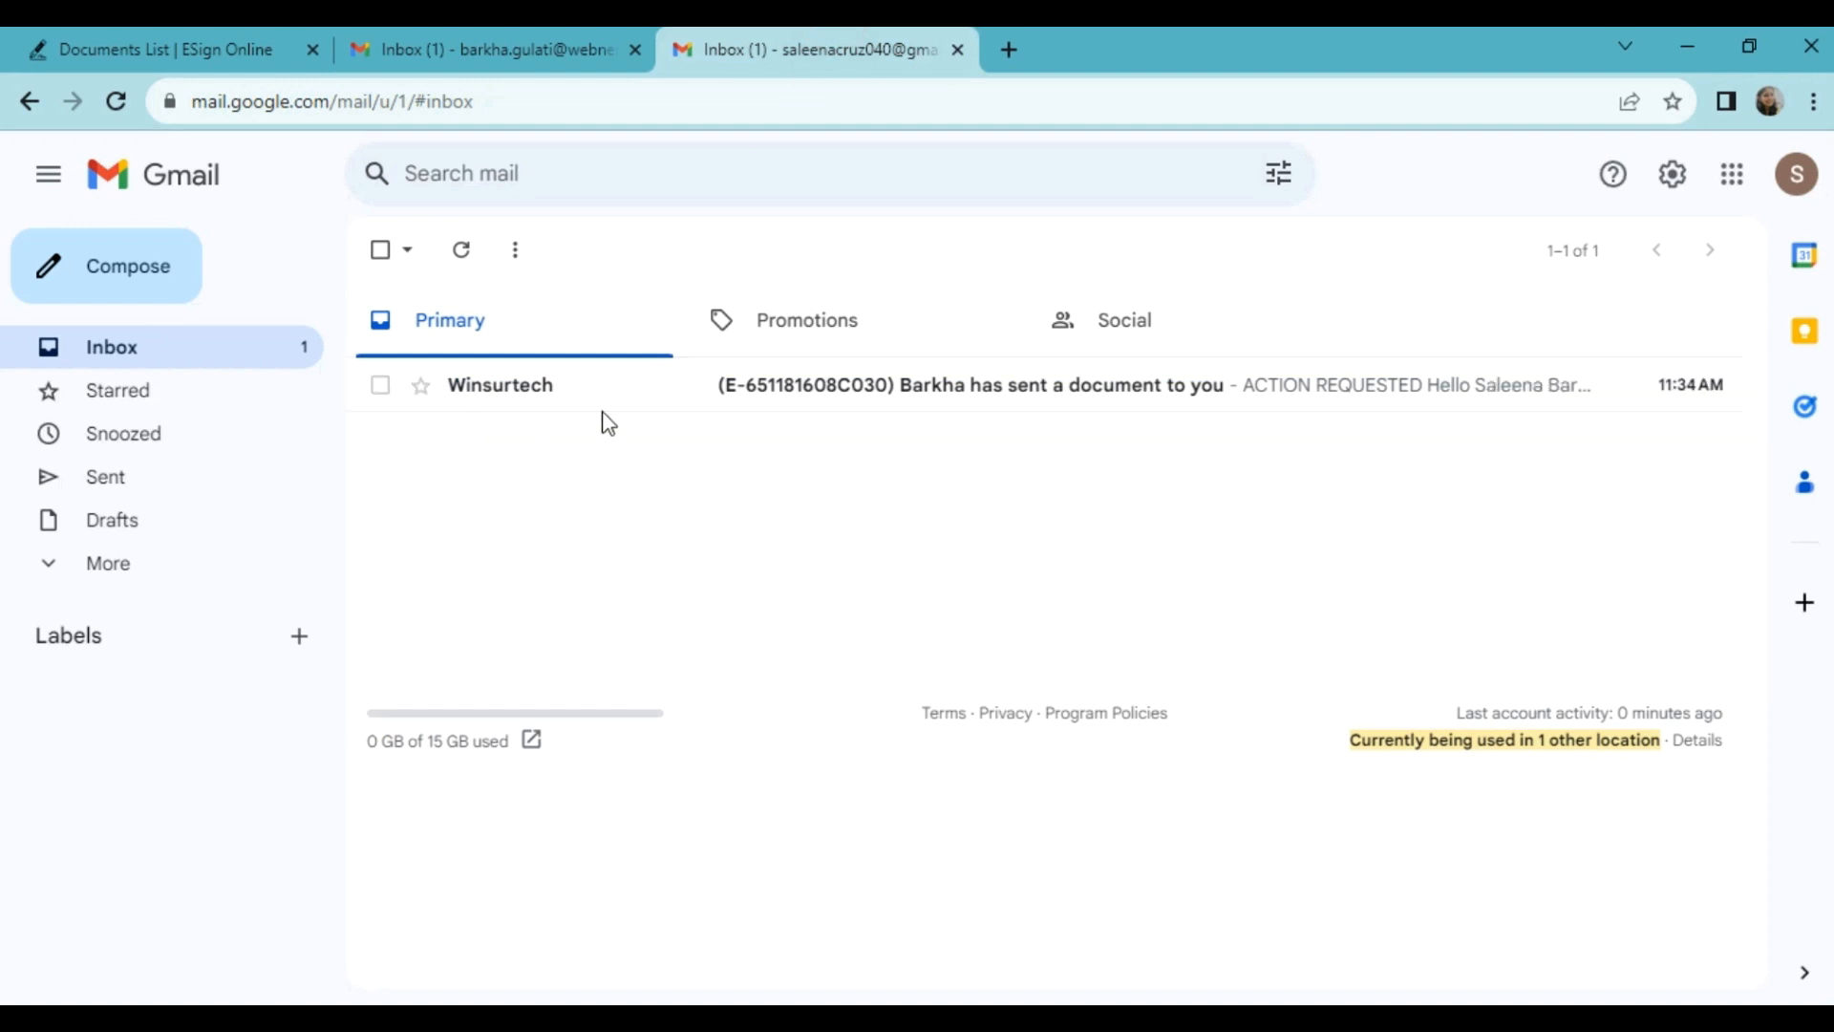
{"action": "left_click", "coordinate": [512, 388]}
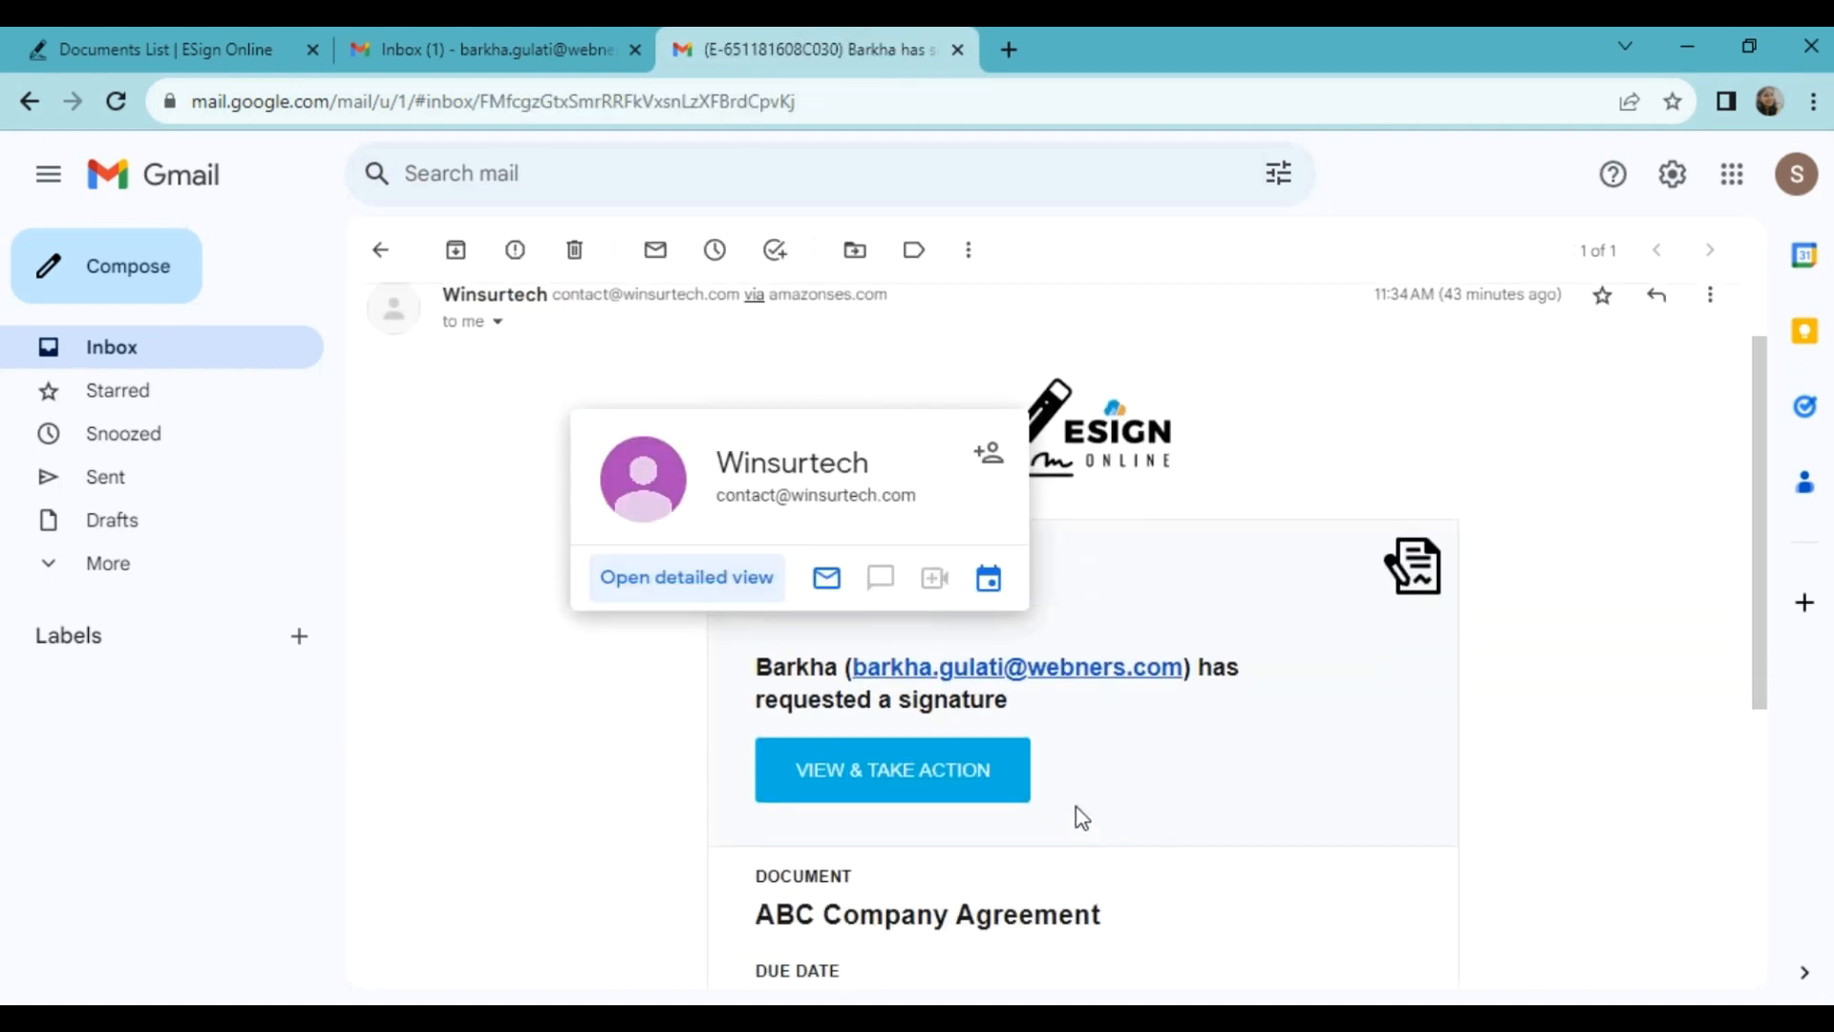
{"action": "scroll", "coordinate": [1081, 817], "scroll_direction": "down", "scroll_amount": 1}
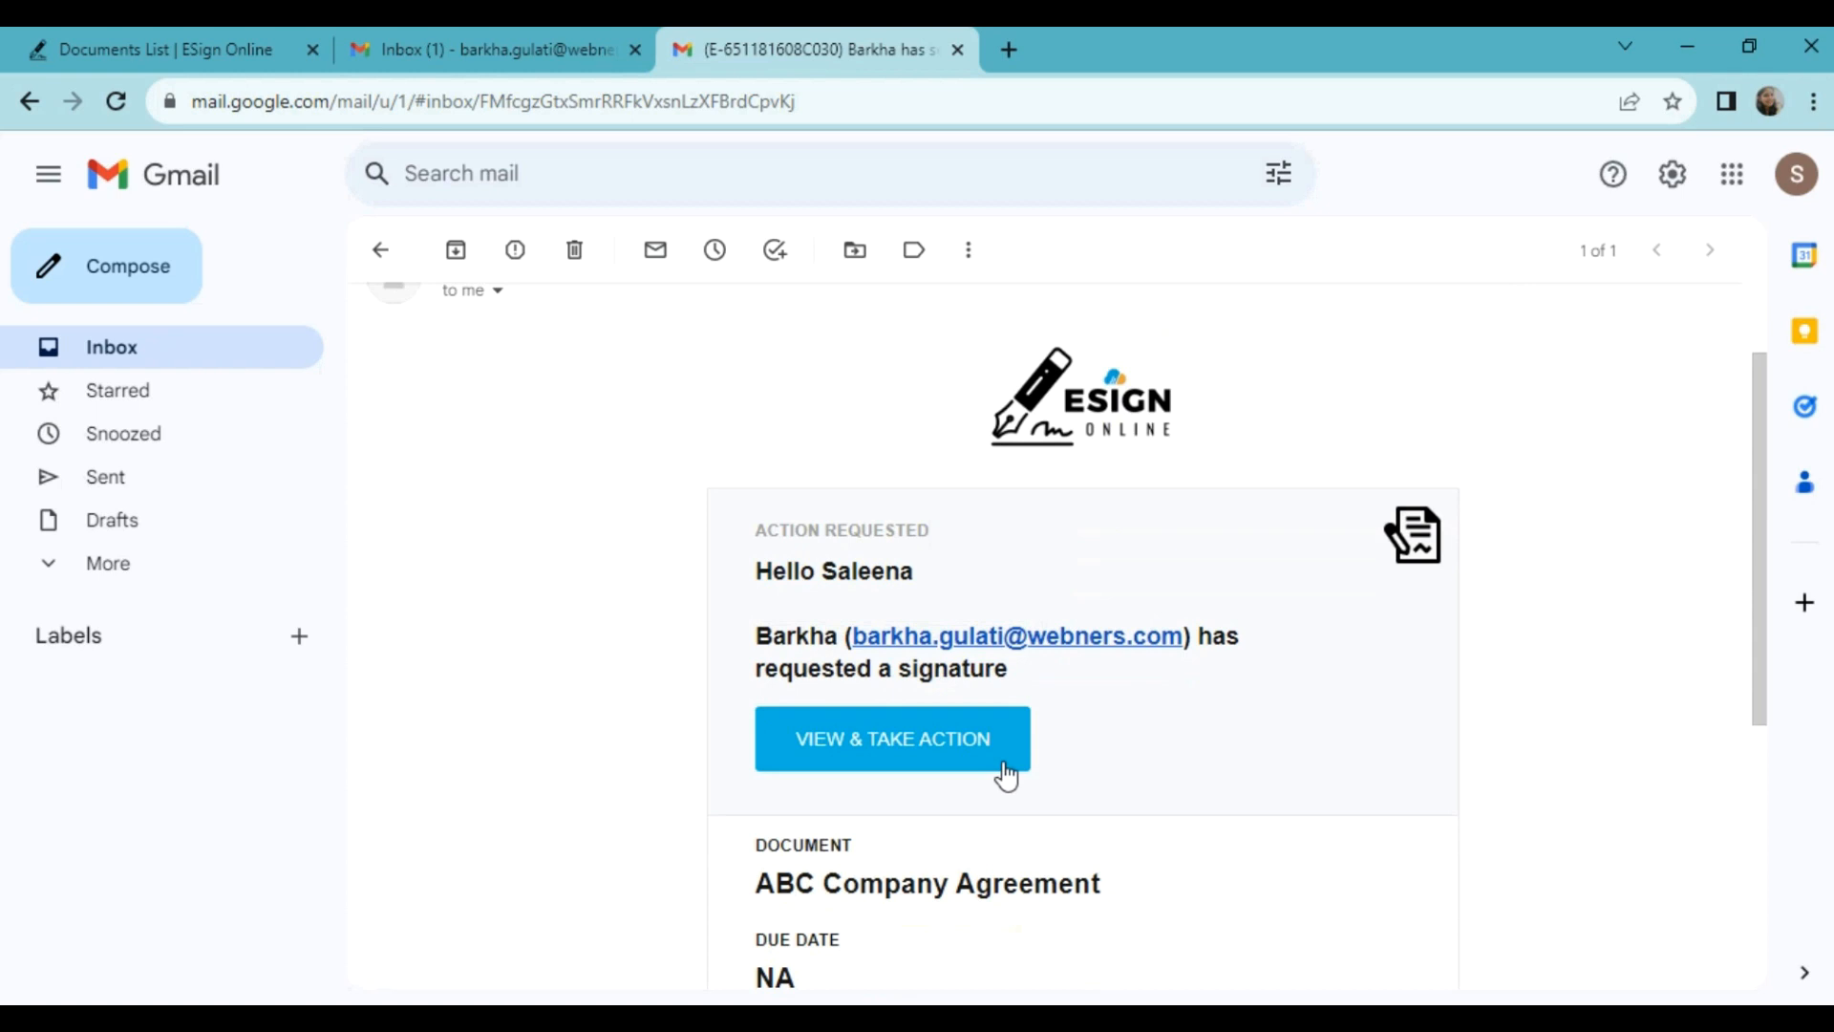
{"action": "left_click", "coordinate": [873, 753]}
{"action": "scroll", "coordinate": [1146, 626], "scroll_direction": "down", "scroll_amount": 15}
Step: Insert the signer's typed signature into the White Insurance Agency box and accept the document
{"action": "scroll", "coordinate": [1149, 627], "scroll_direction": "down", "scroll_amount": 15}
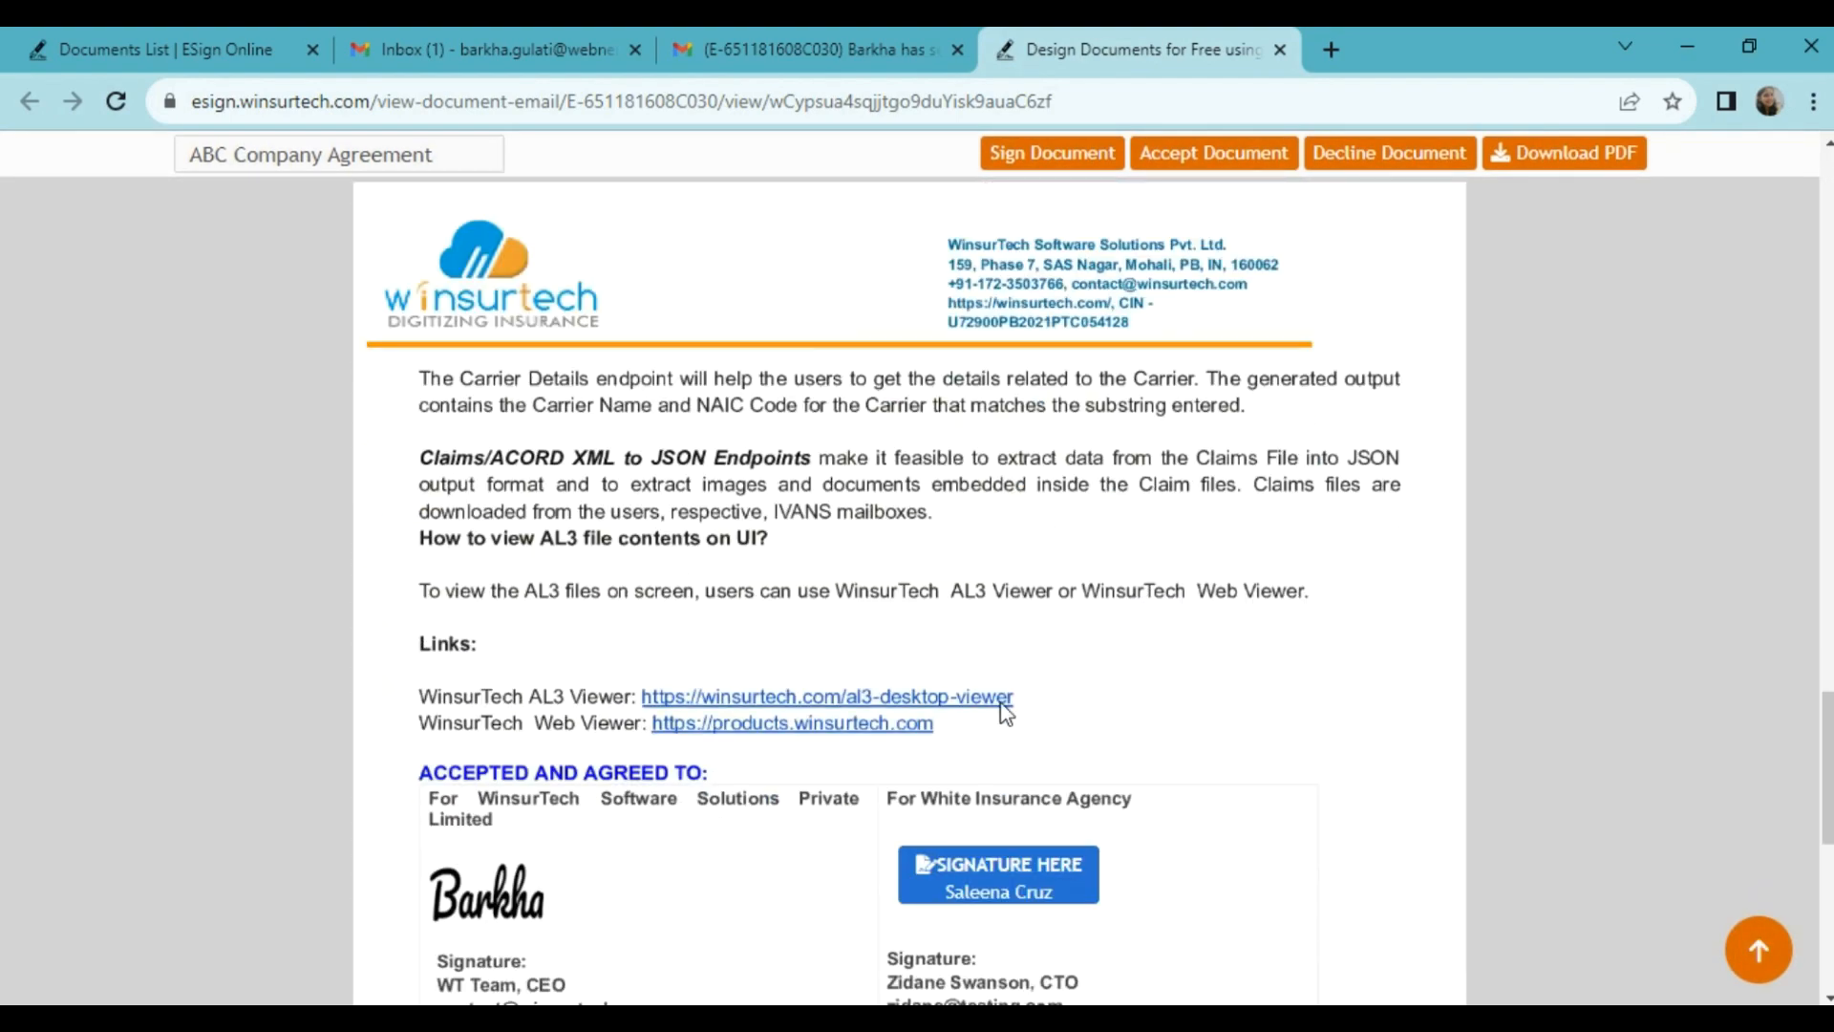
{"action": "scroll", "coordinate": [1039, 764], "scroll_direction": "down", "scroll_amount": 4}
{"action": "scroll", "coordinate": [1039, 840], "scroll_direction": "up", "scroll_amount": 1}
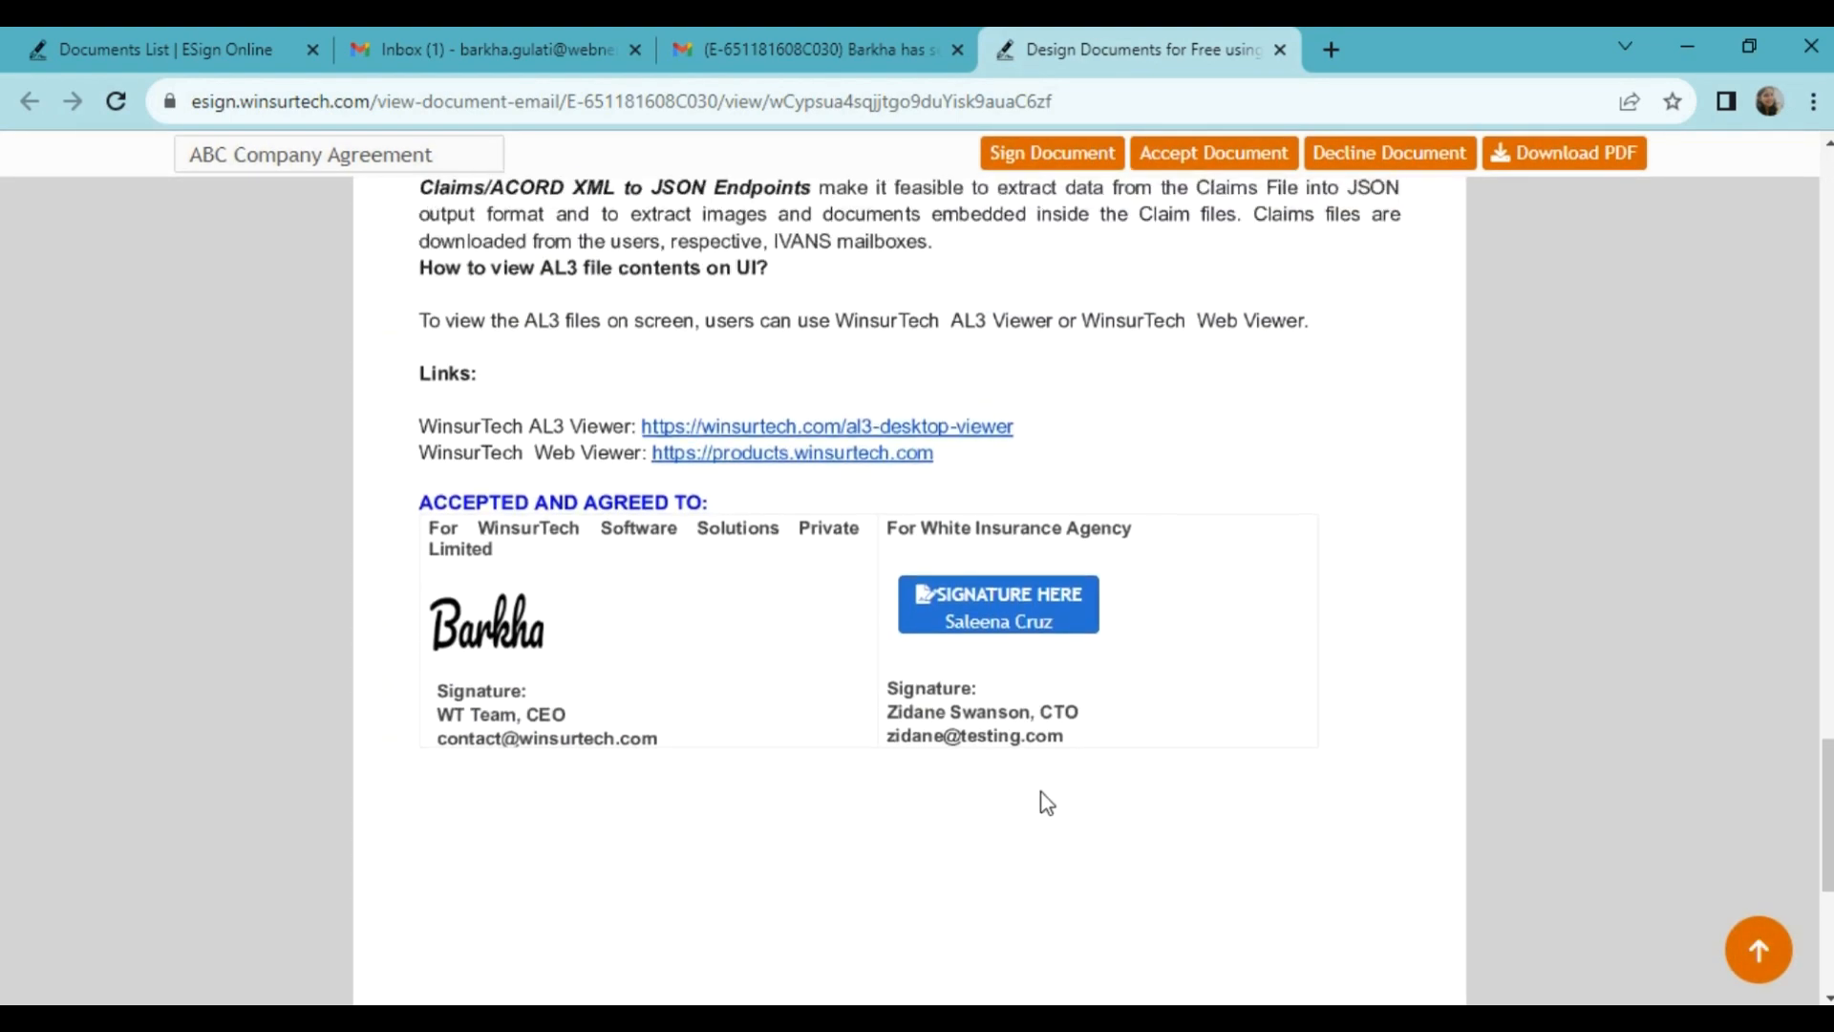
{"action": "left_click", "coordinate": [979, 621]}
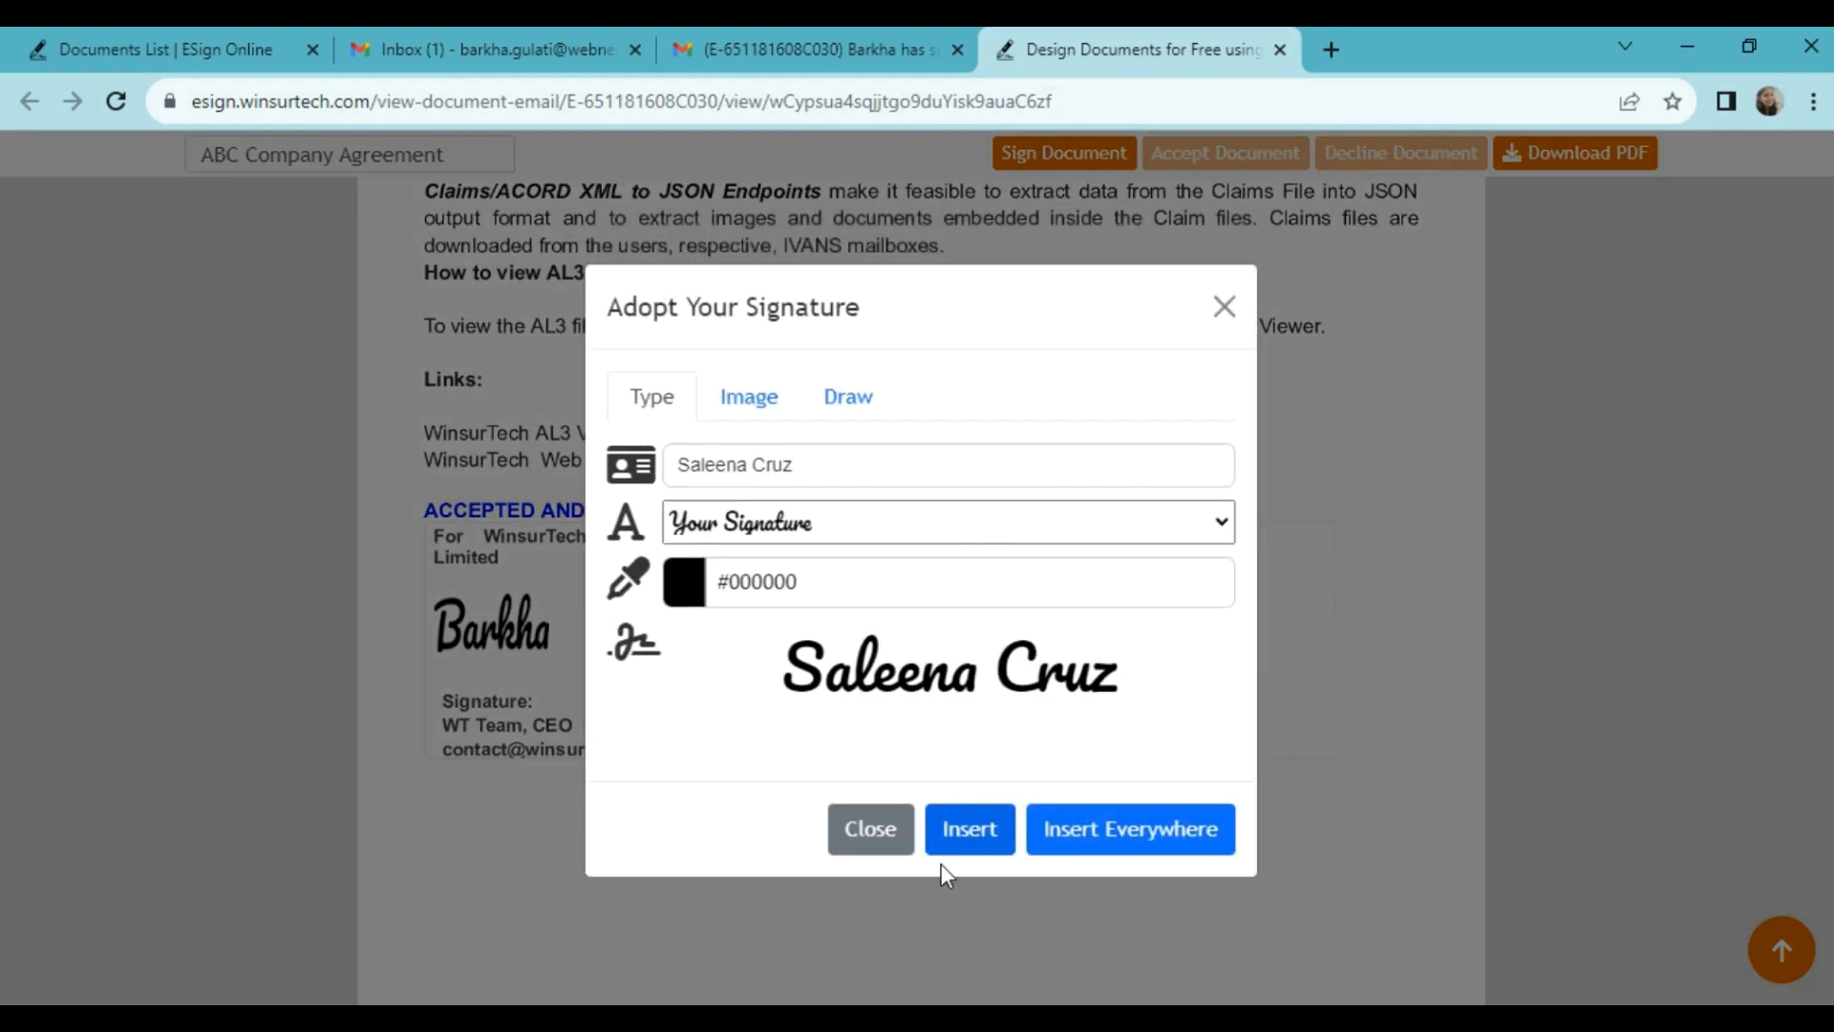
{"action": "left_click", "coordinate": [968, 834]}
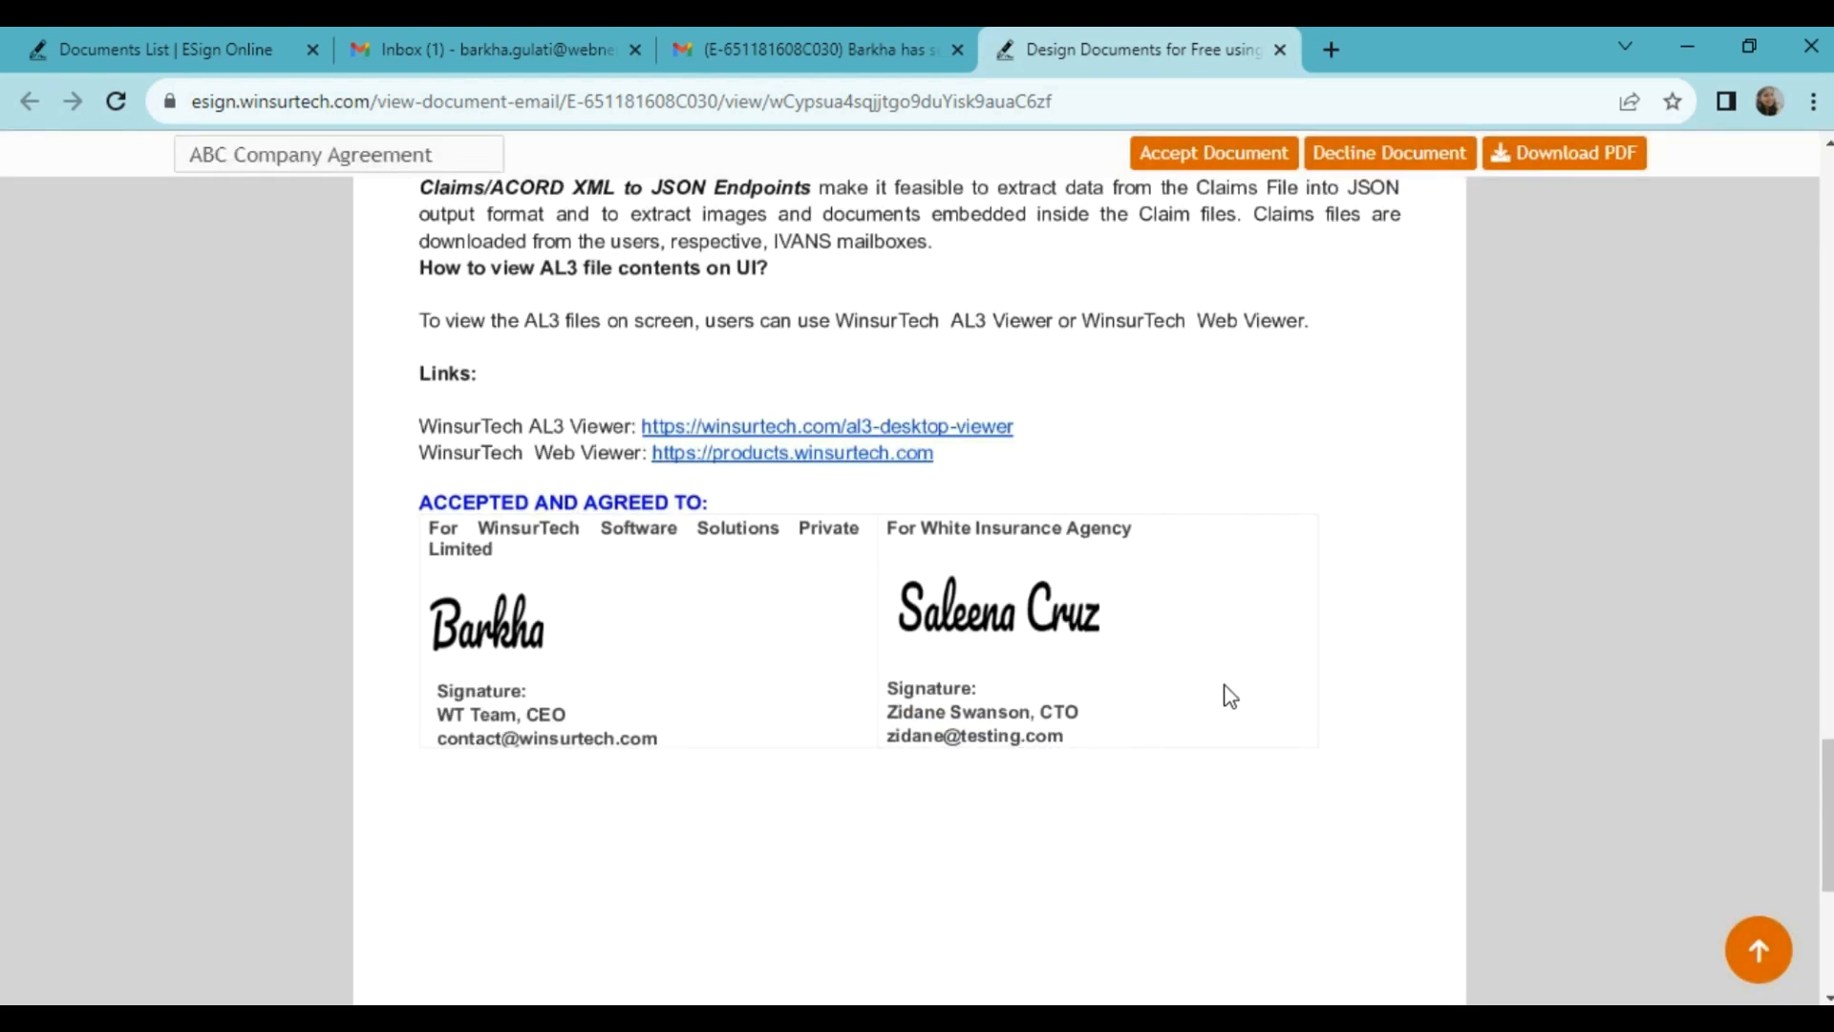
{"action": "left_click", "coordinate": [1177, 160]}
{"action": "left_click", "coordinate": [1177, 158]}
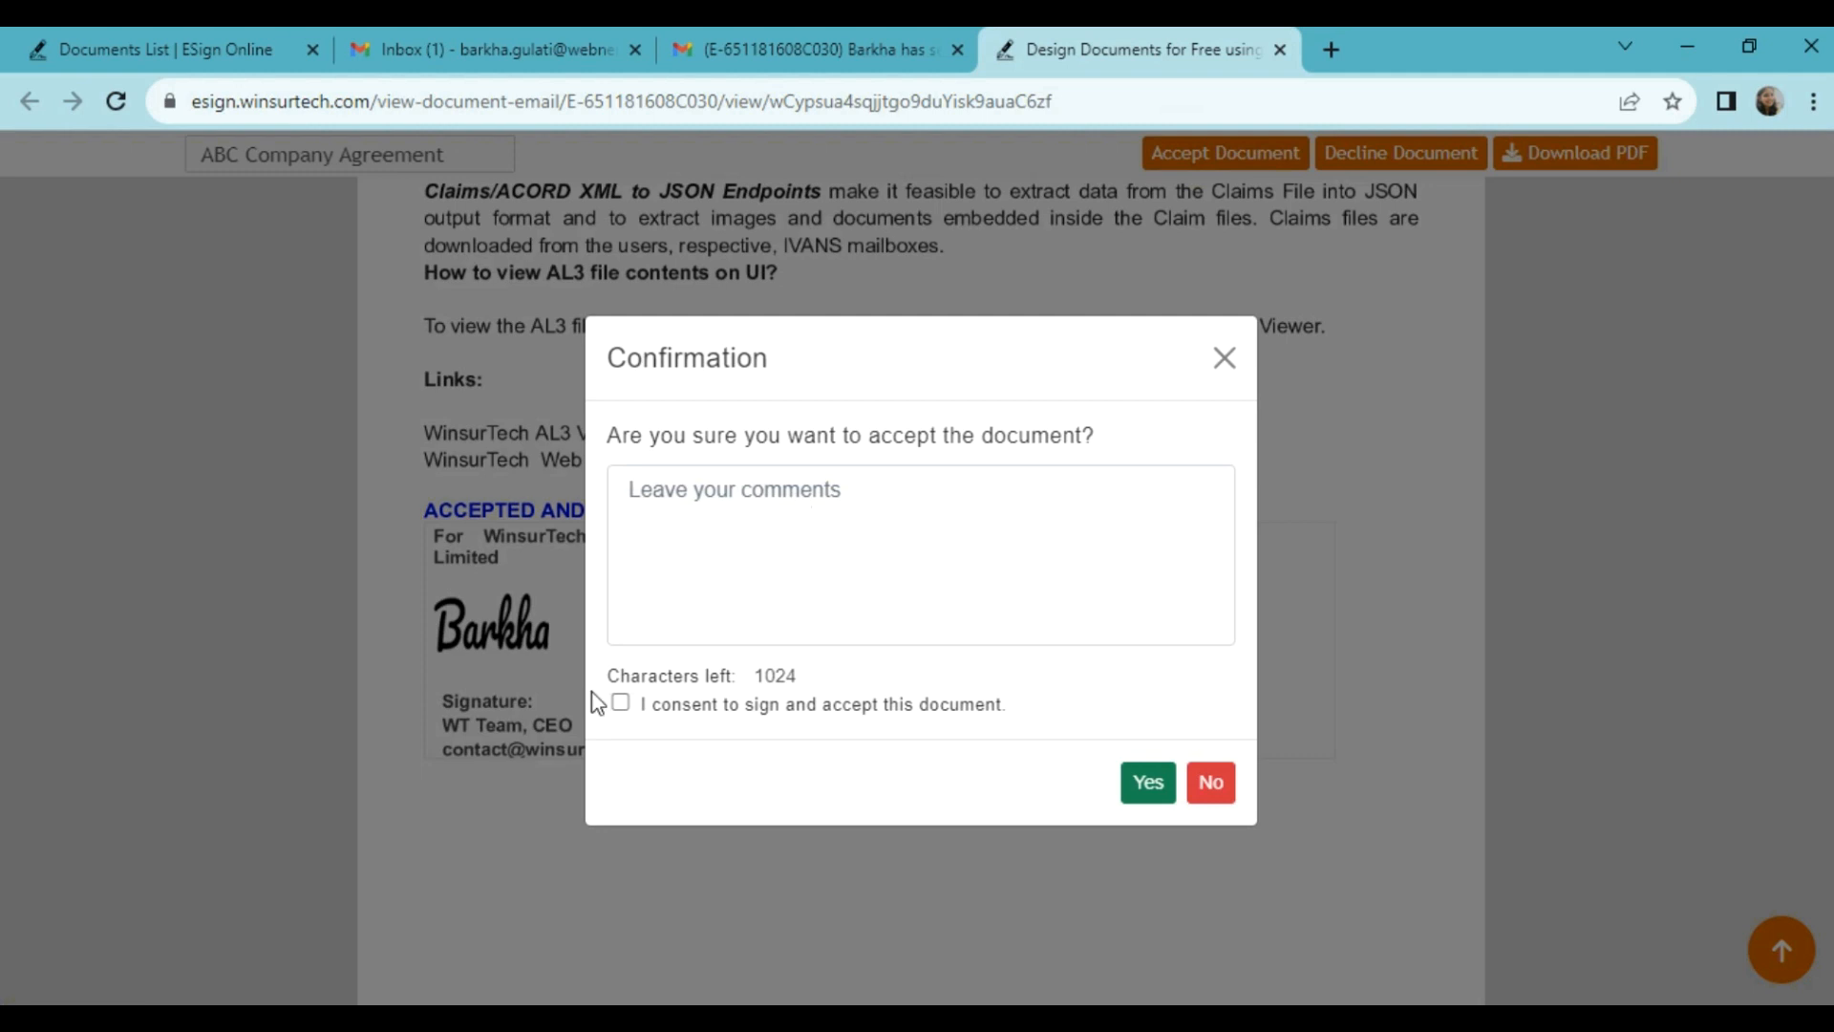
Step: Consent to sign and accept the ABC Company Agreement, then go to the sender's Gmail inbox
{"action": "left_click", "coordinate": [621, 703]}
{"action": "left_click", "coordinate": [1140, 789]}
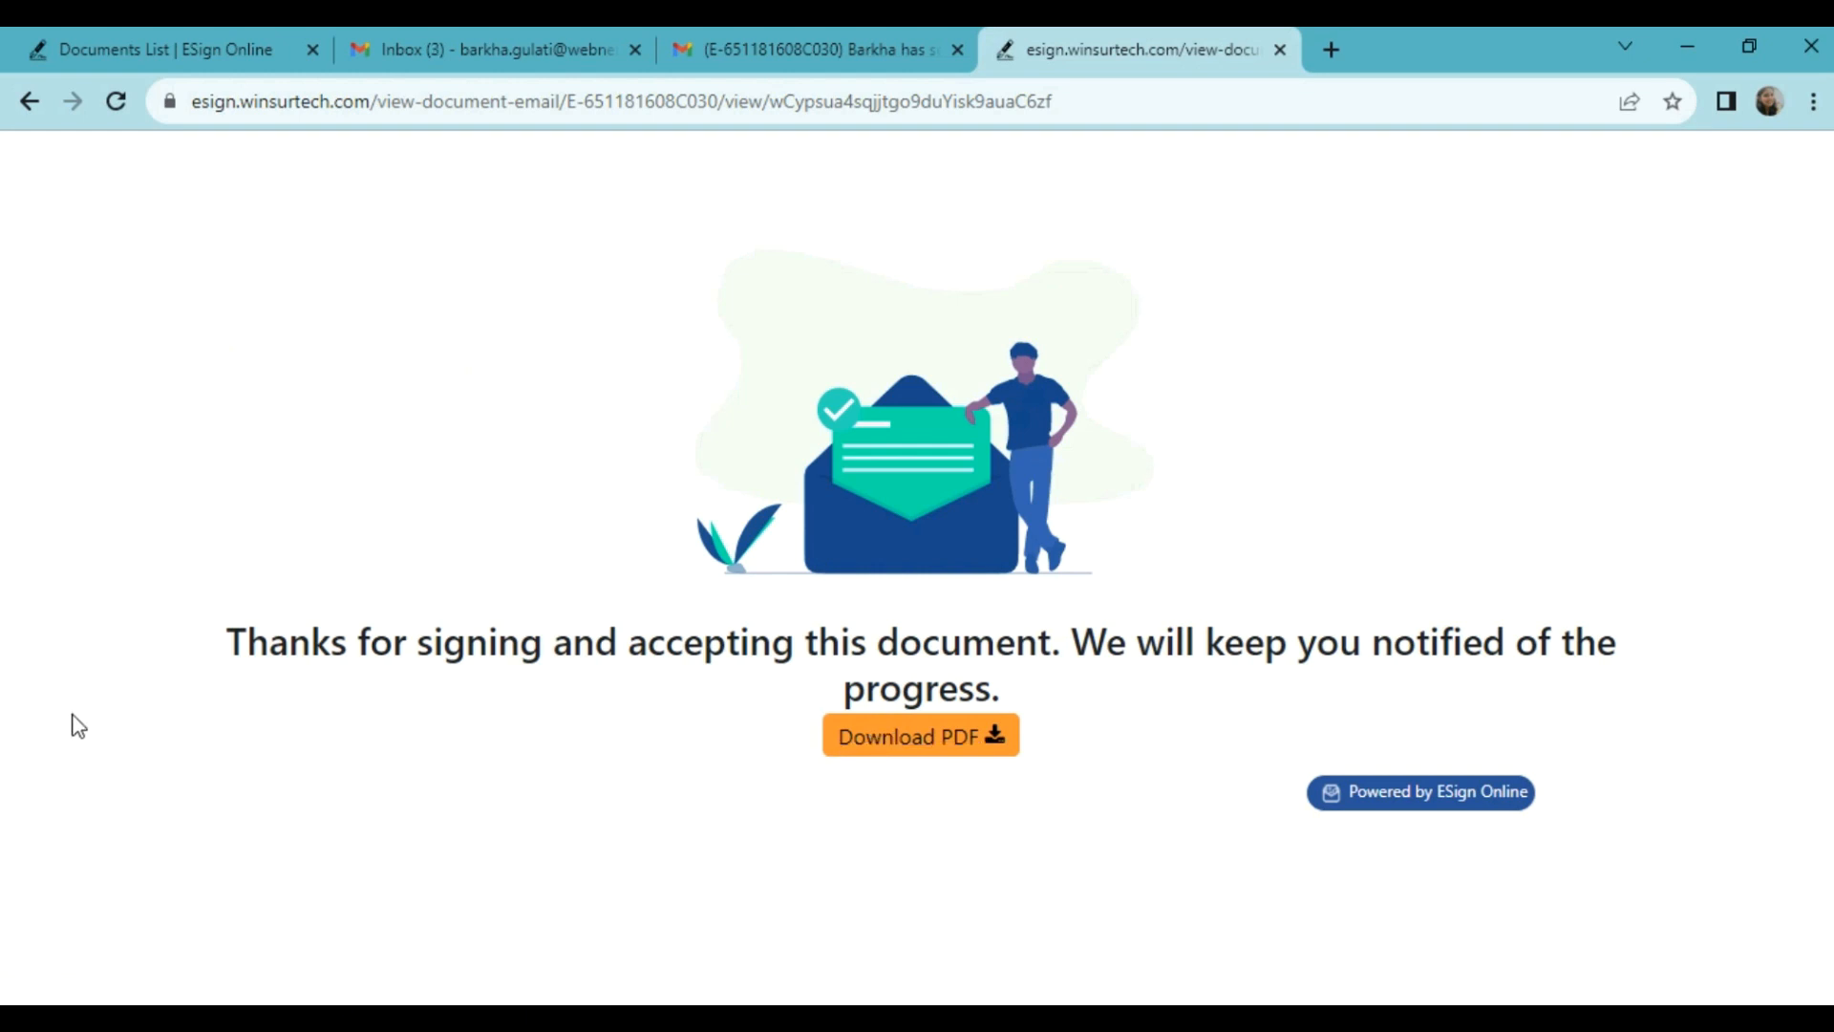
{"action": "left_click", "coordinate": [465, 40]}
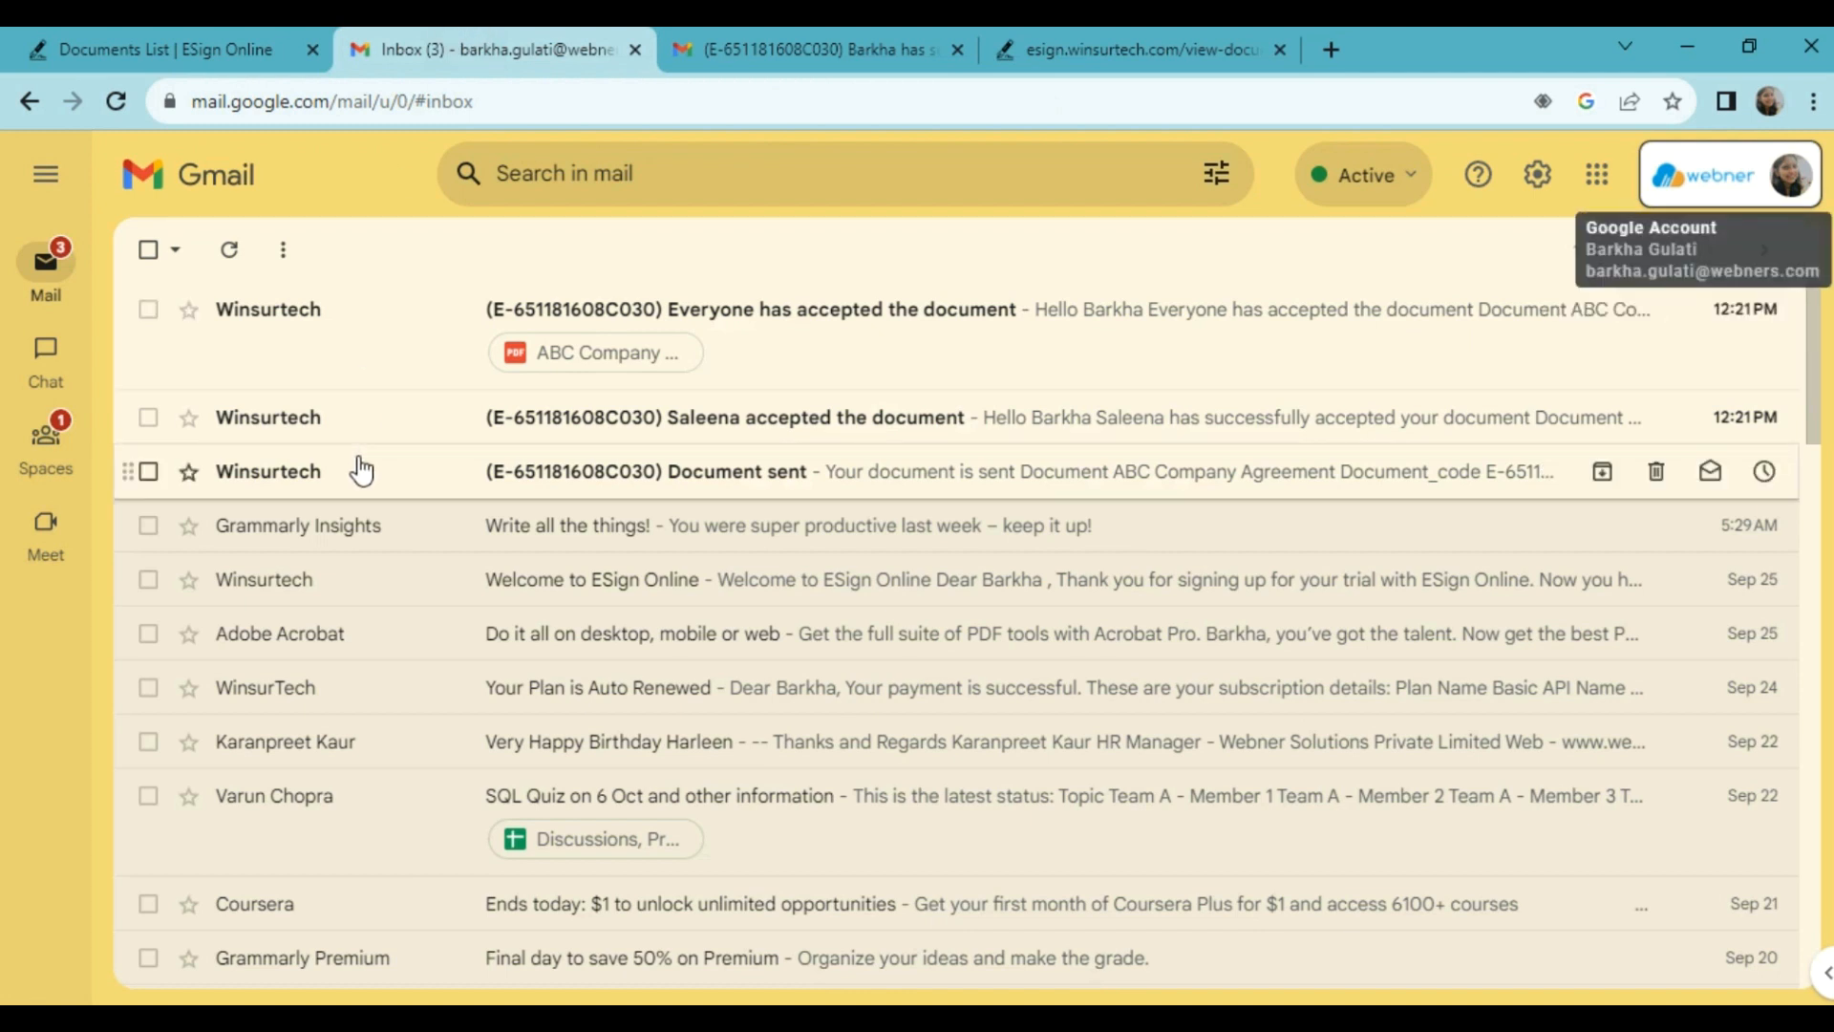
Step: Open the 'Everyone has accepted the document' email and follow its View Signed Document link
{"action": "left_click", "coordinate": [295, 312]}
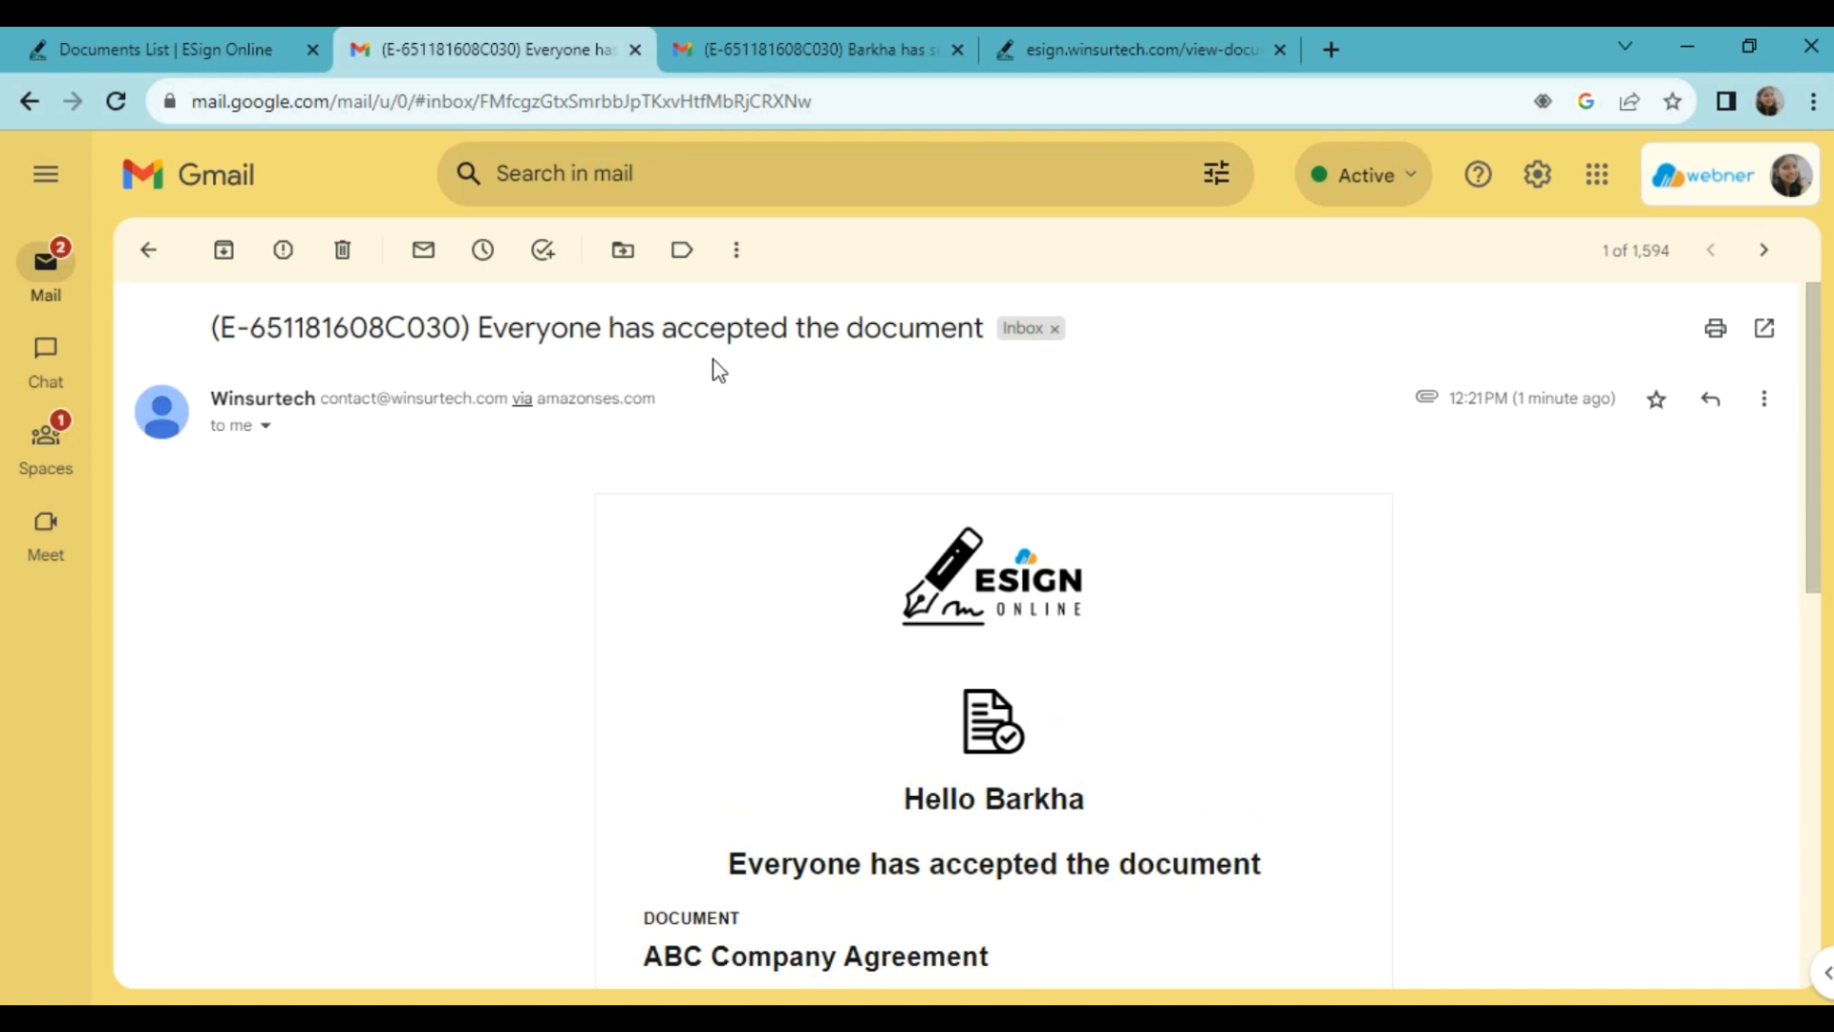
{"action": "scroll", "coordinate": [717, 641], "scroll_direction": "down", "scroll_amount": 6}
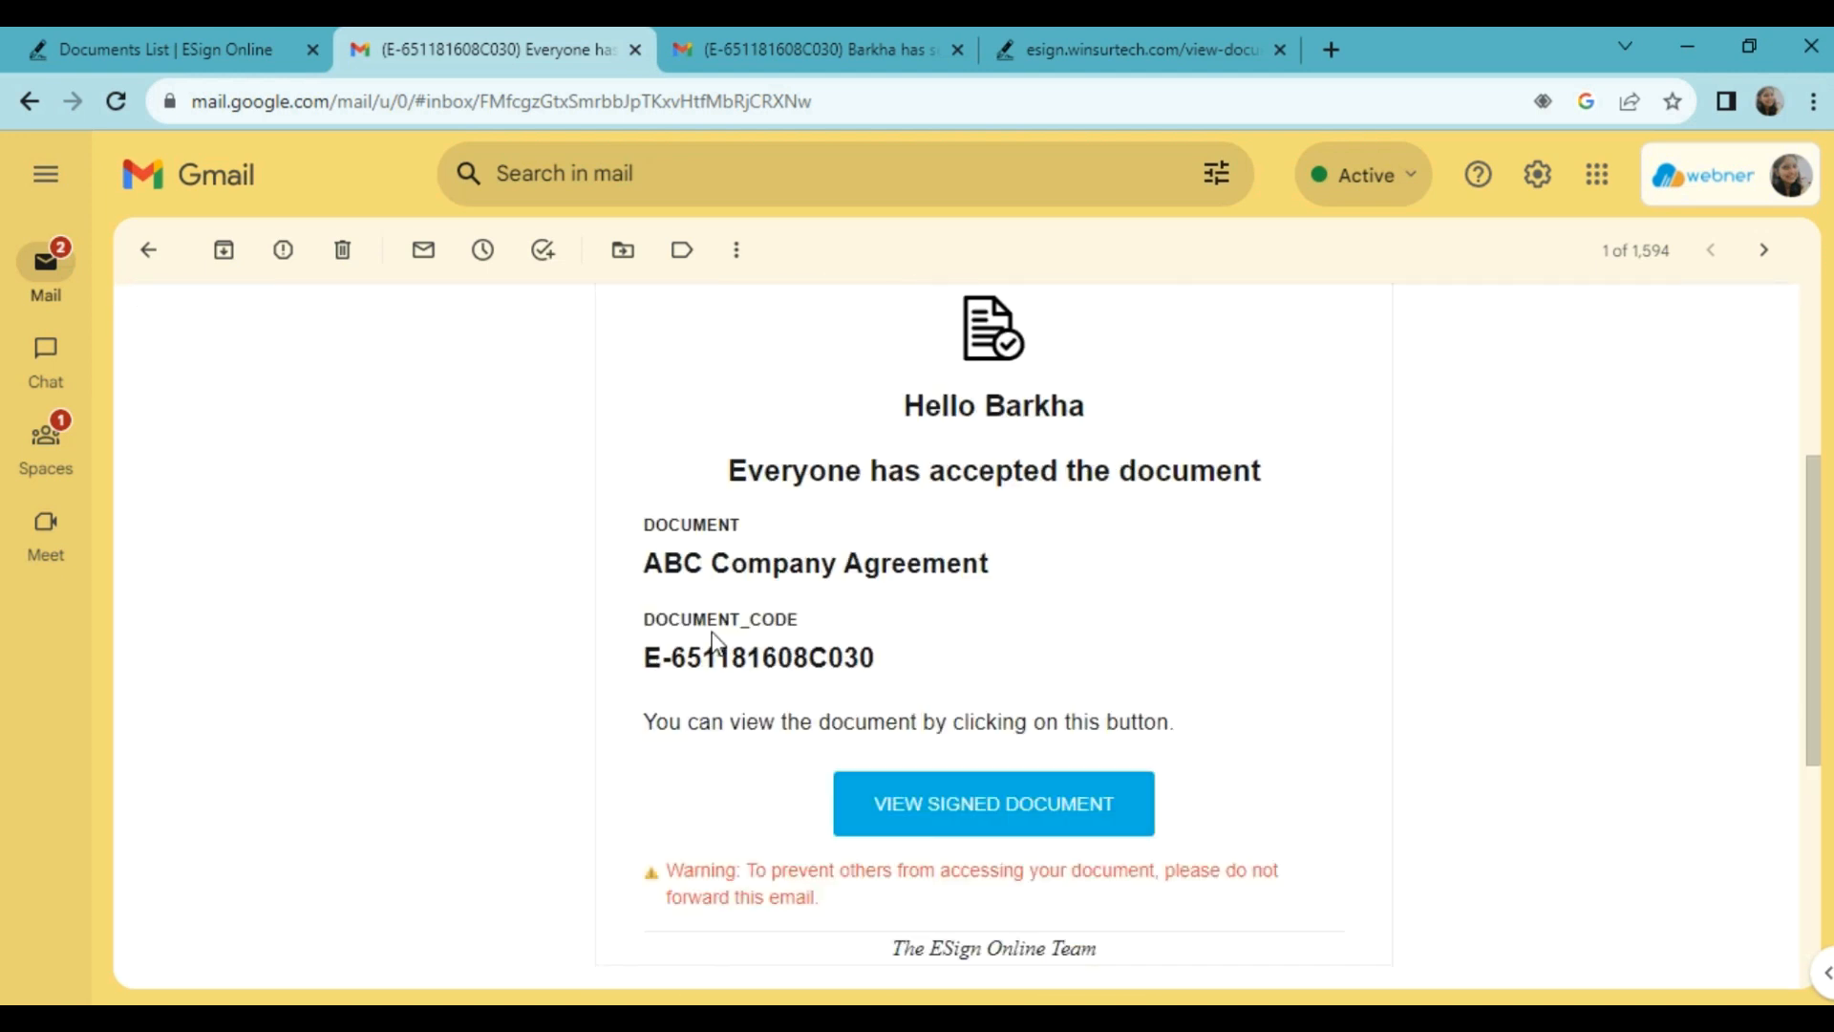
{"action": "left_click", "coordinate": [950, 661]}
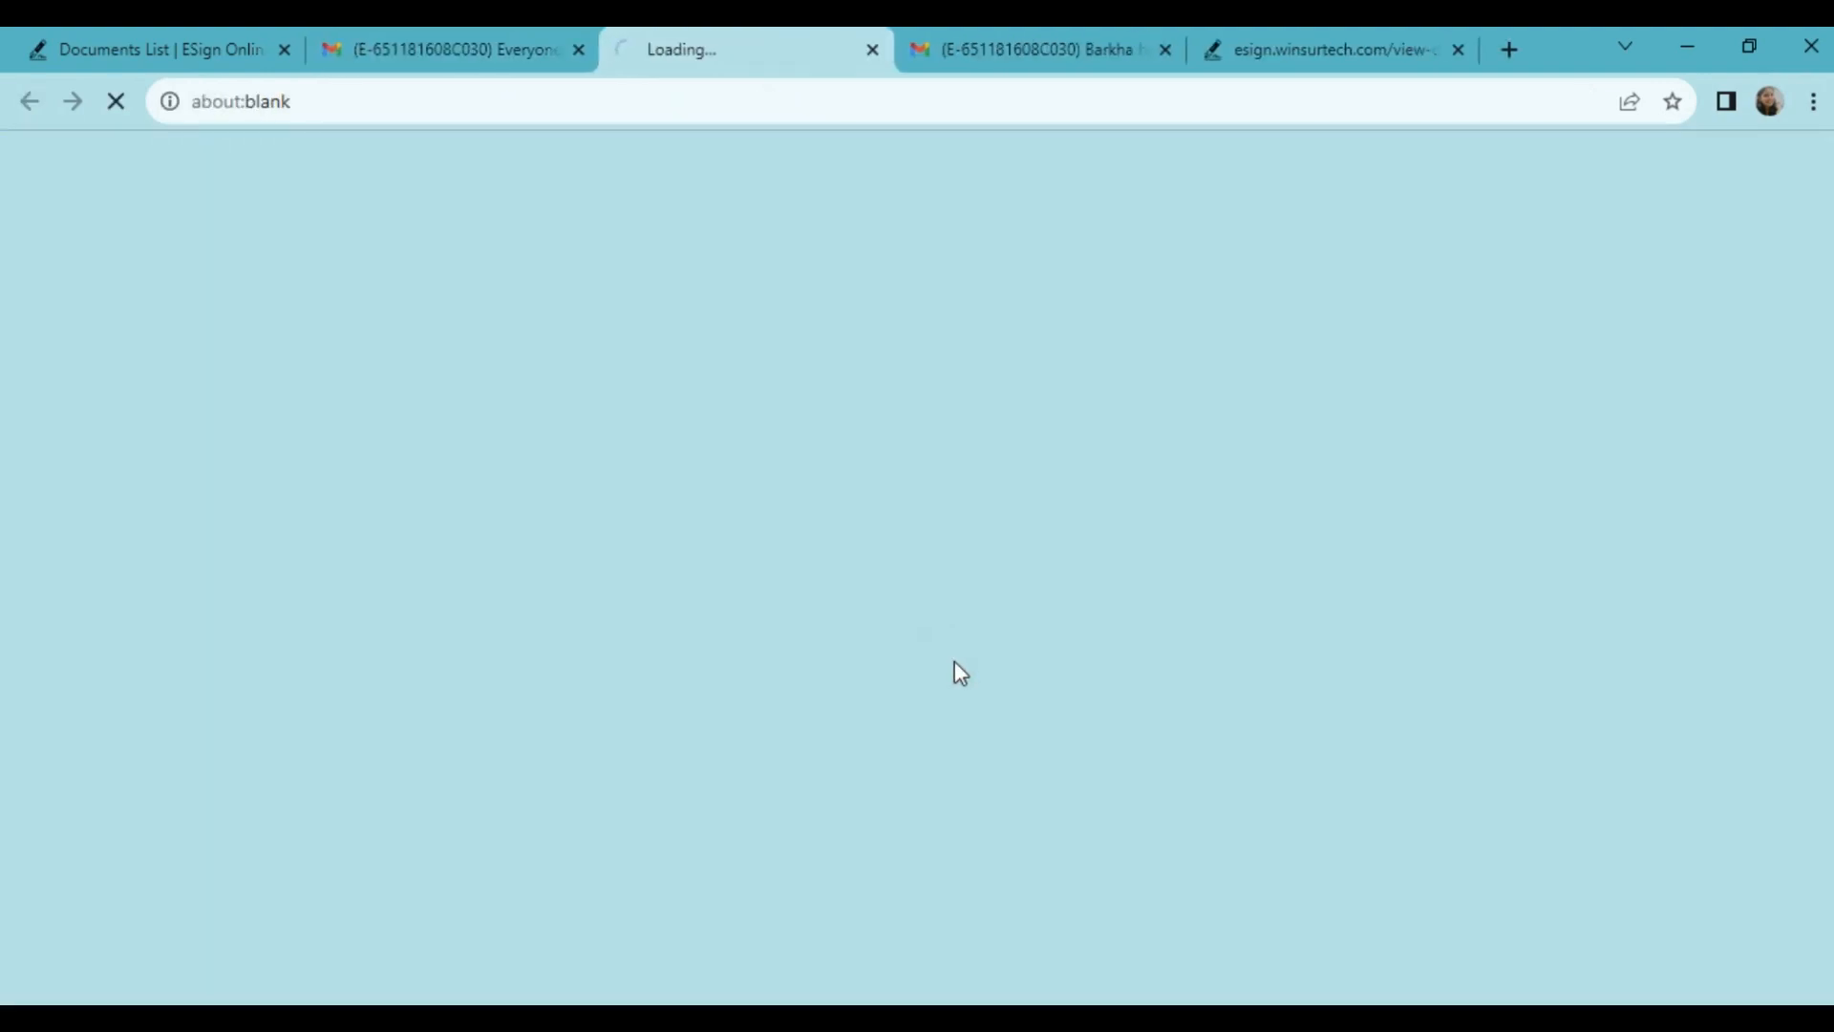
Step: Scroll down to the Signature Certificate's signer details and document history, then back to the top
{"action": "scroll", "coordinate": [904, 491], "scroll_direction": "down", "scroll_amount": 15}
{"action": "scroll", "coordinate": [910, 494], "scroll_direction": "down", "scroll_amount": 20}
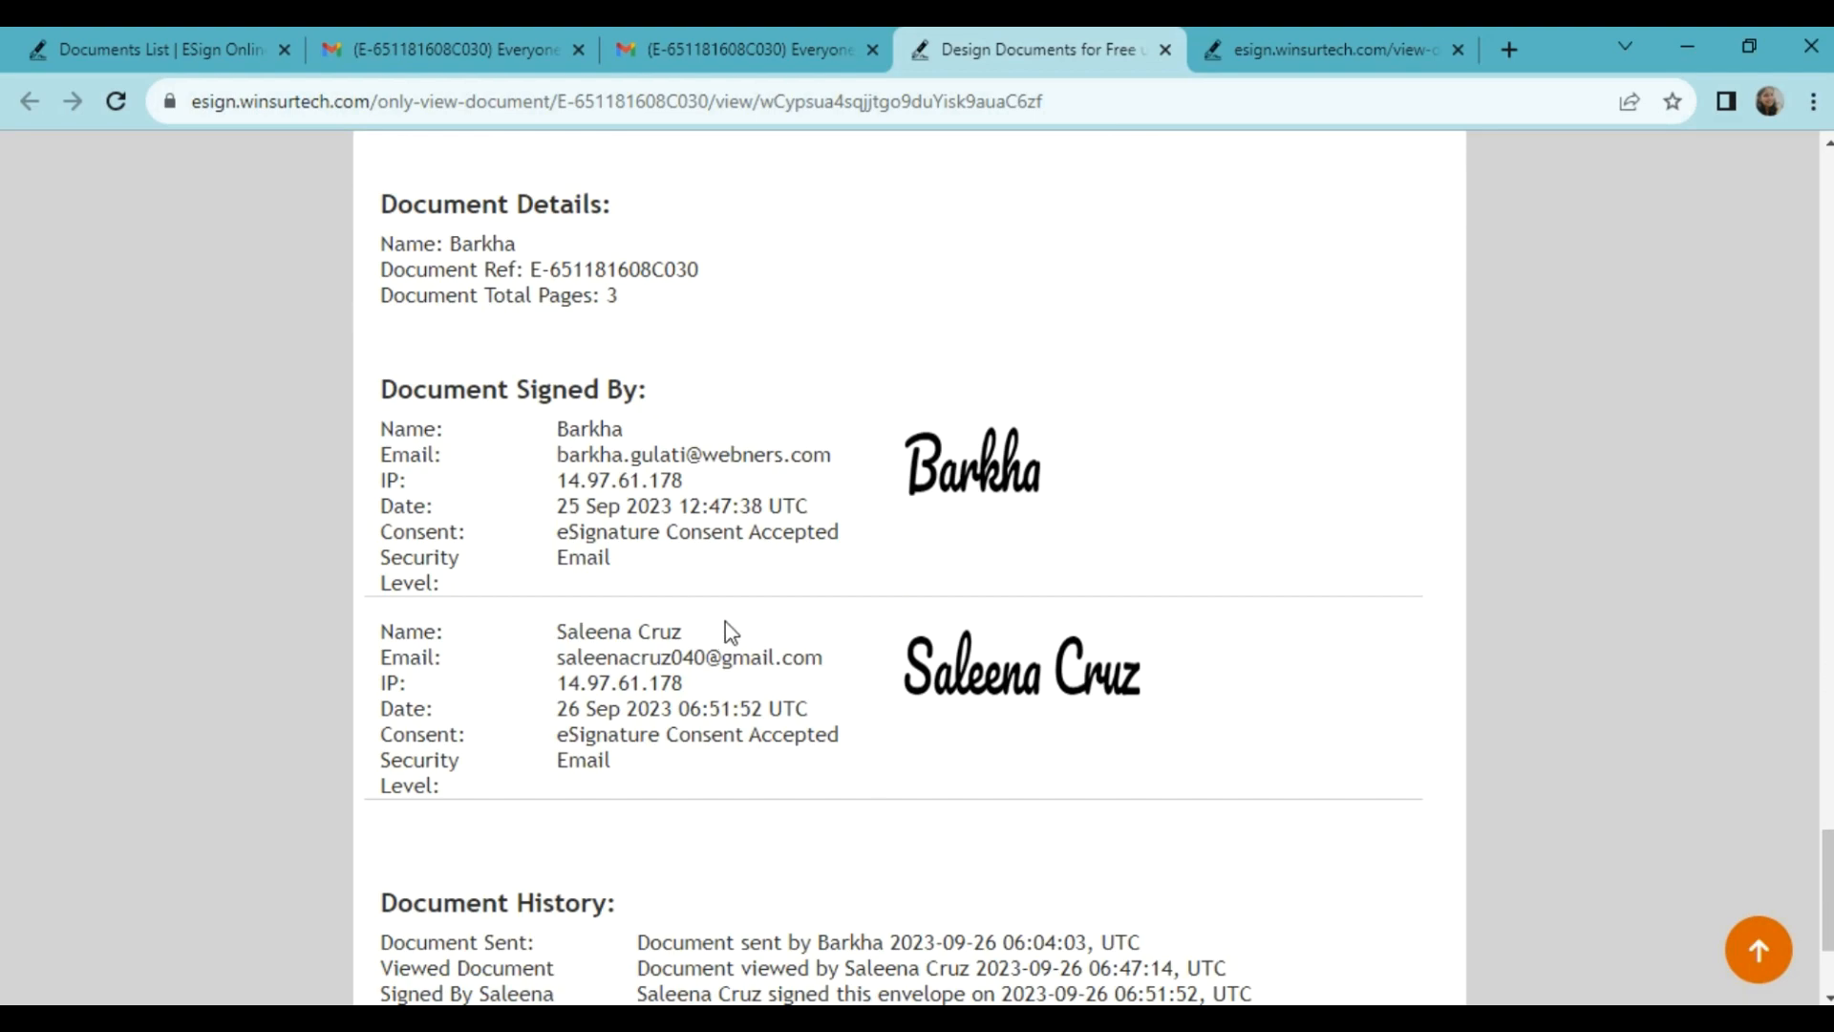
{"action": "scroll", "coordinate": [726, 623], "scroll_direction": "up", "scroll_amount": 20}
{"action": "scroll", "coordinate": [731, 631], "scroll_direction": "up", "scroll_amount": 20}
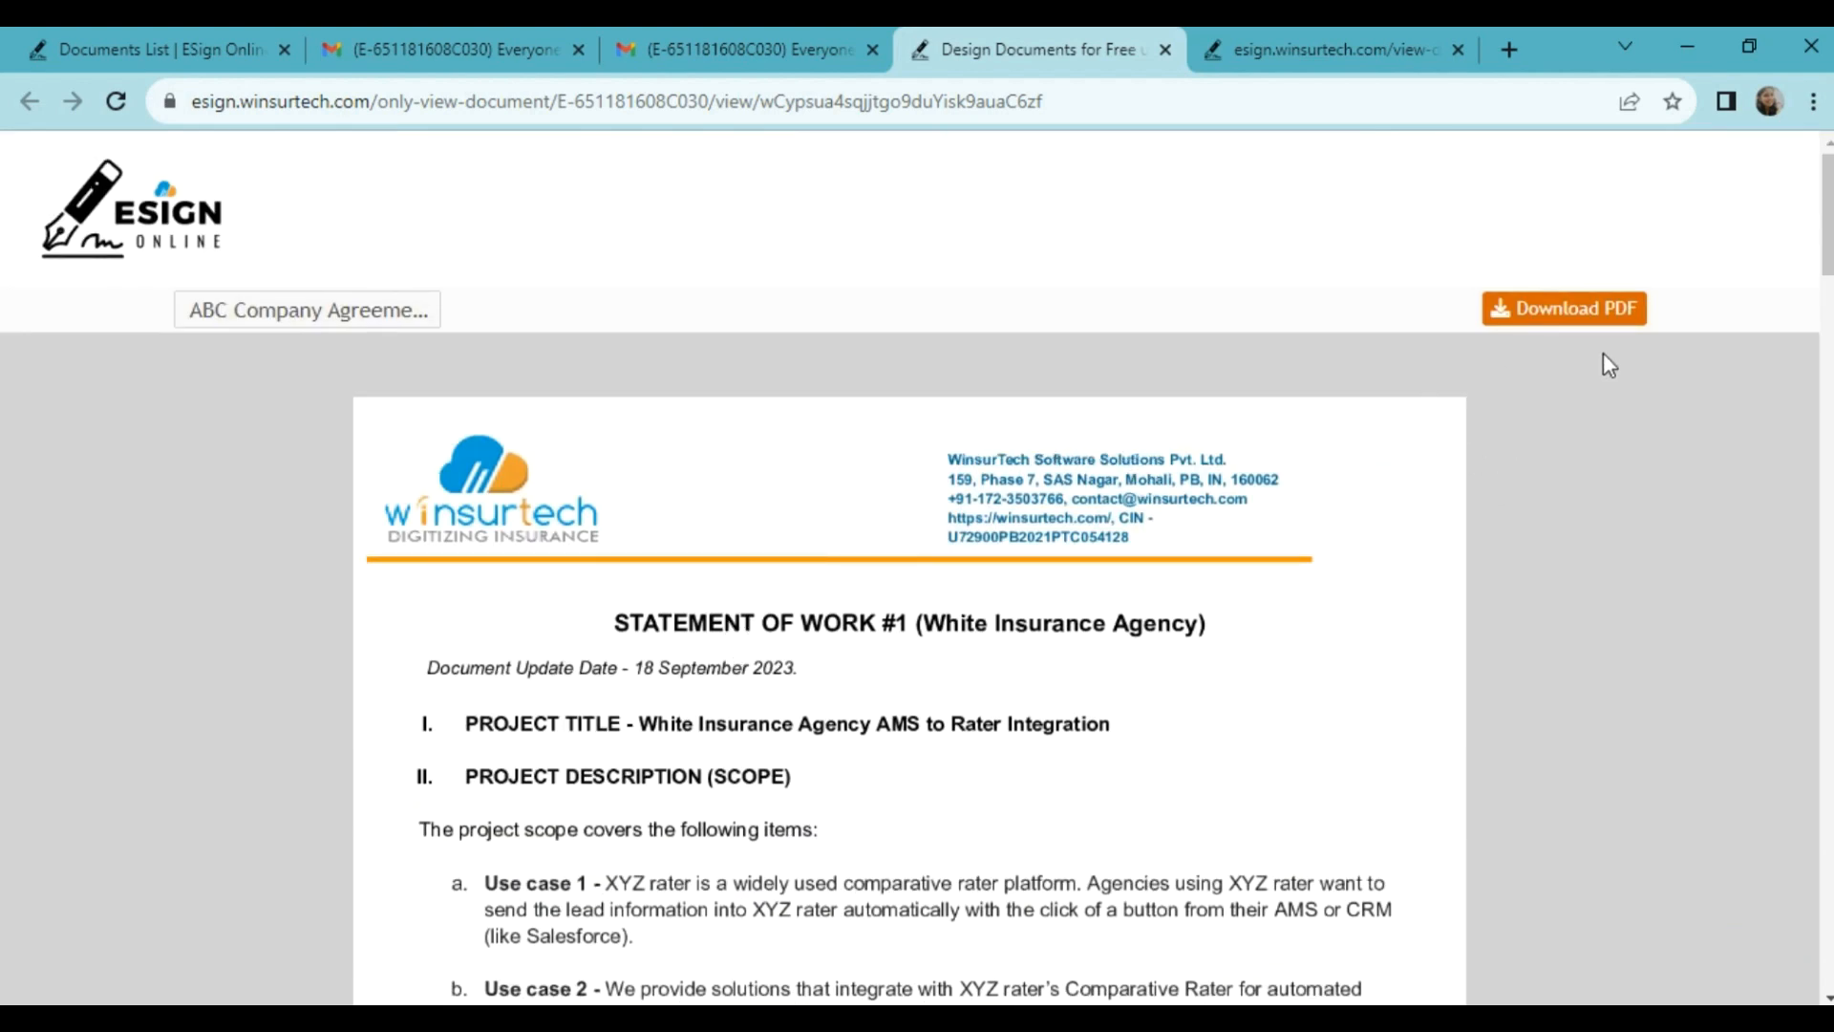